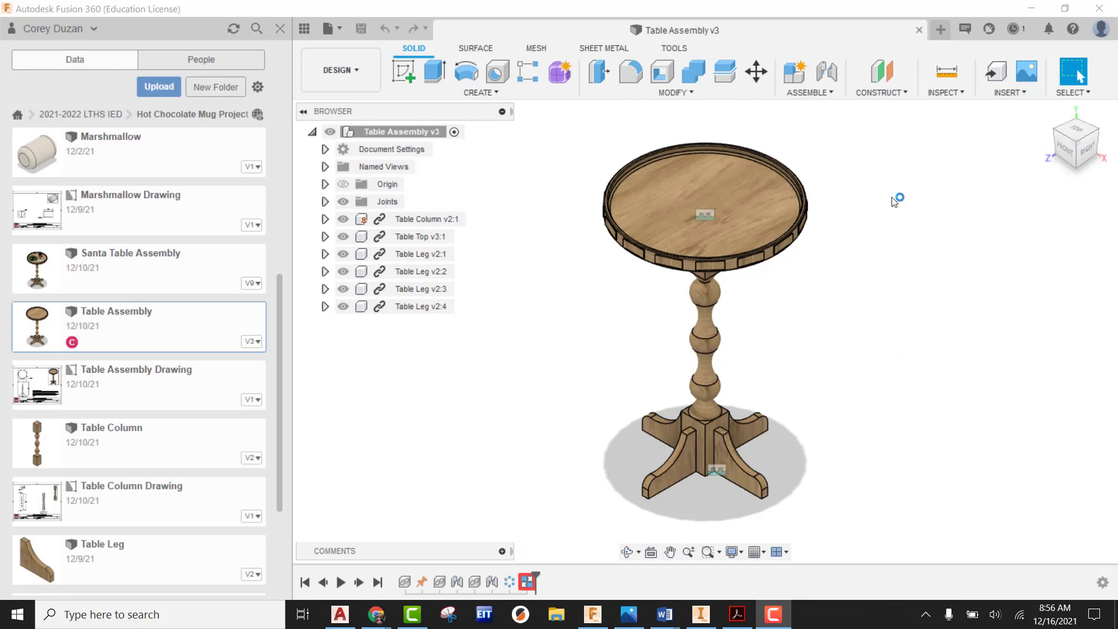
Hide the data panel and create a new drawing of the full assembly from the design with the PLTW IED Title Block template
{"action": "left_click", "coordinate": [300, 29]}
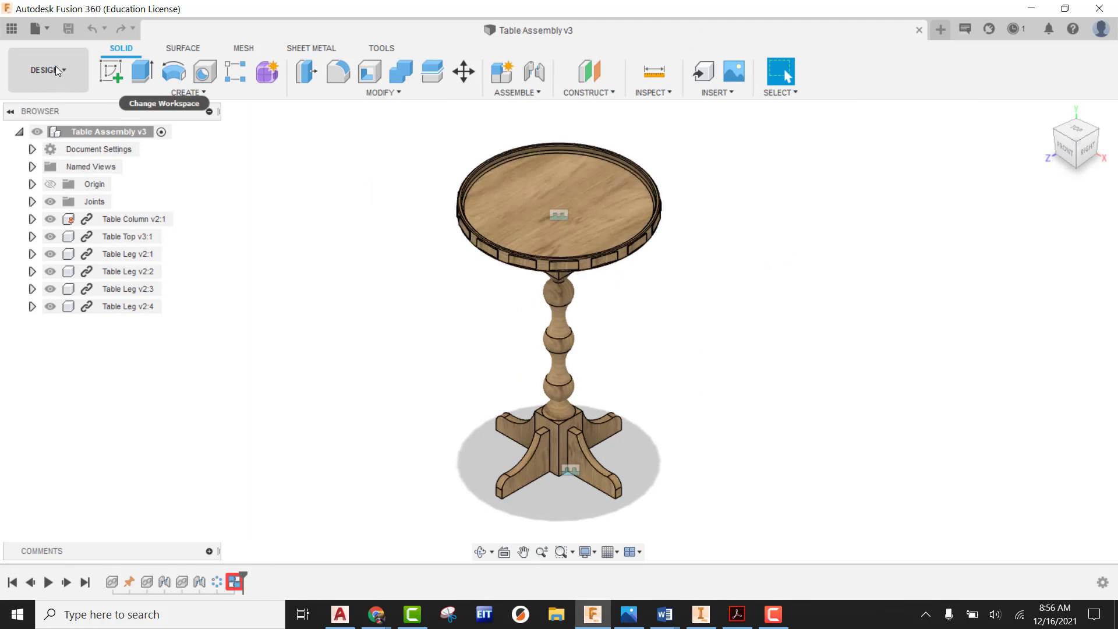
{"action": "left_click", "coordinate": [52, 71]}
{"action": "mouse_move", "coordinate": [60, 257]}
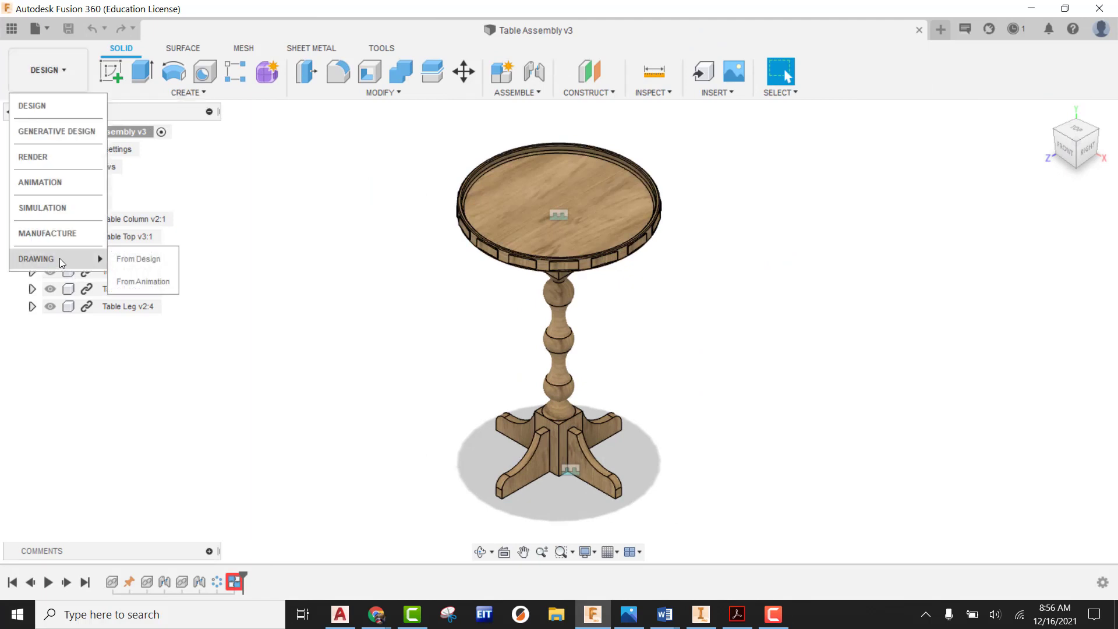
{"action": "left_click", "coordinate": [169, 260]}
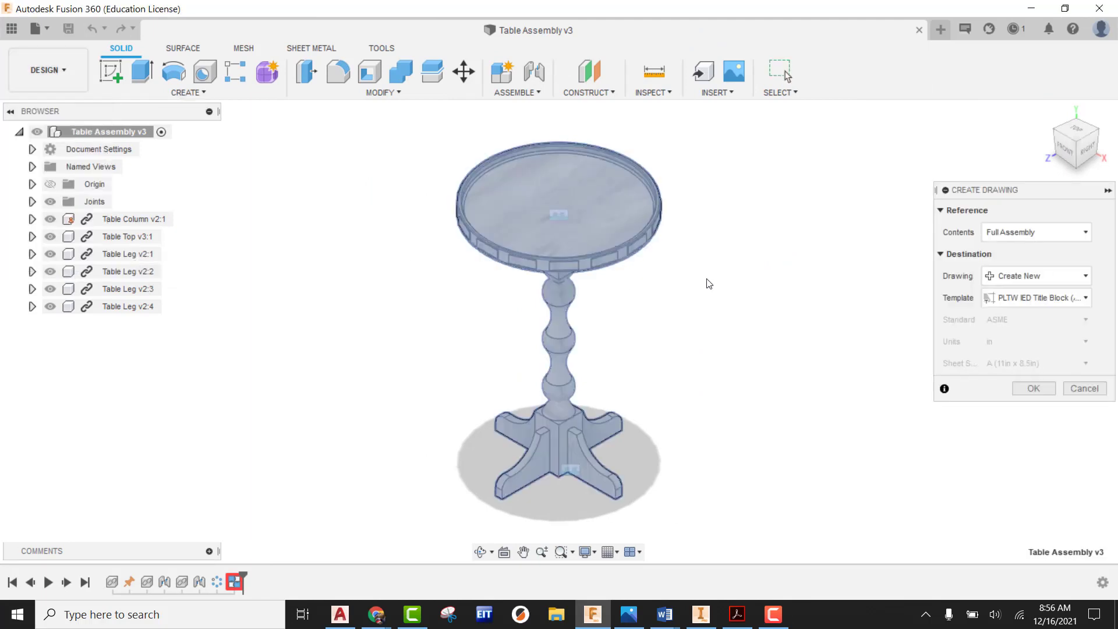
{"action": "left_click", "coordinate": [1009, 302]}
{"action": "left_click", "coordinate": [1007, 301]}
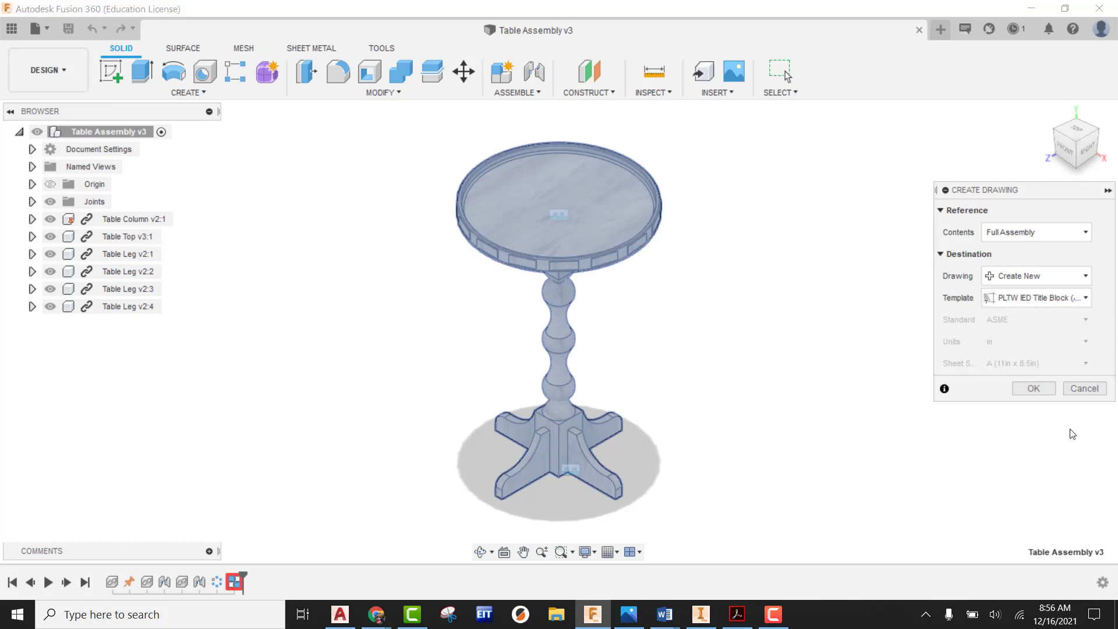
{"action": "left_click", "coordinate": [1034, 389]}
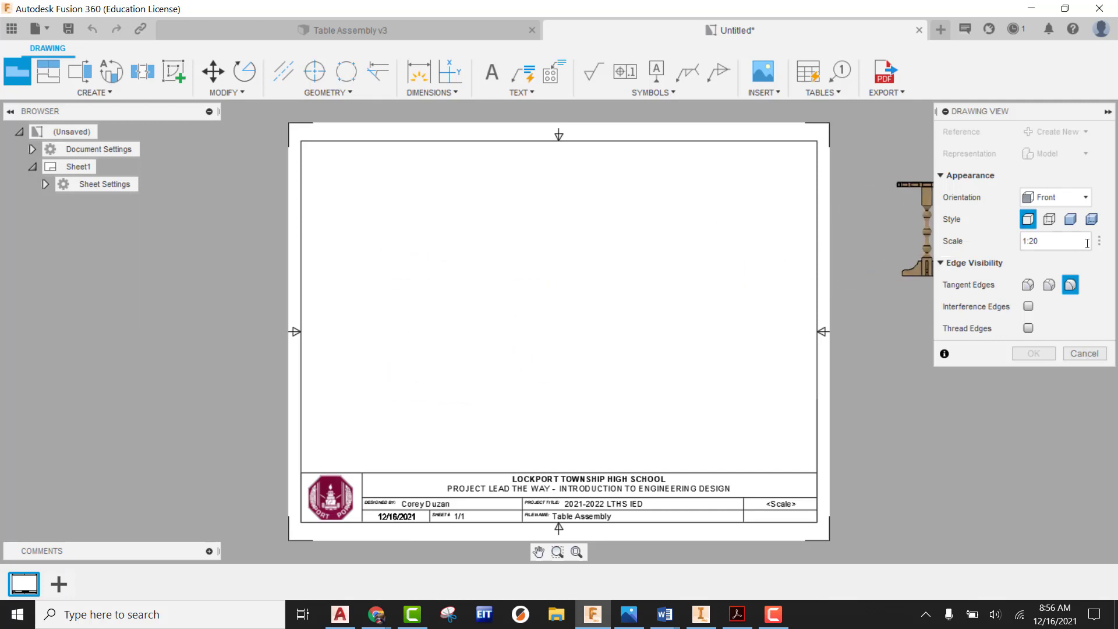
Set the base view's scale to 1:16
{"action": "left_click", "coordinate": [1099, 241]}
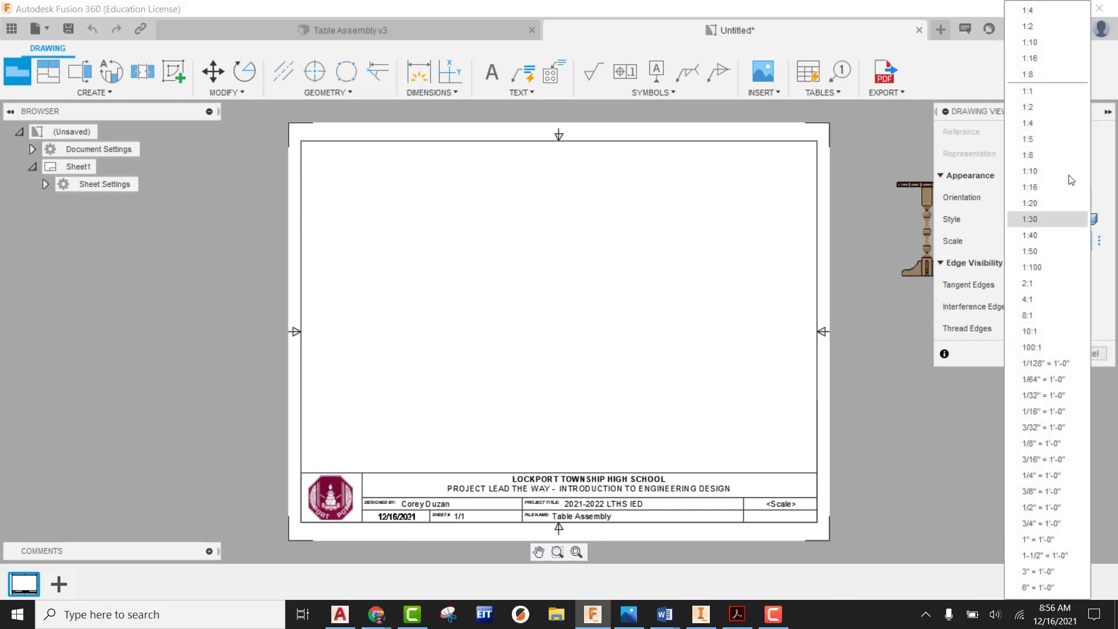
{"action": "left_click", "coordinate": [1035, 187]}
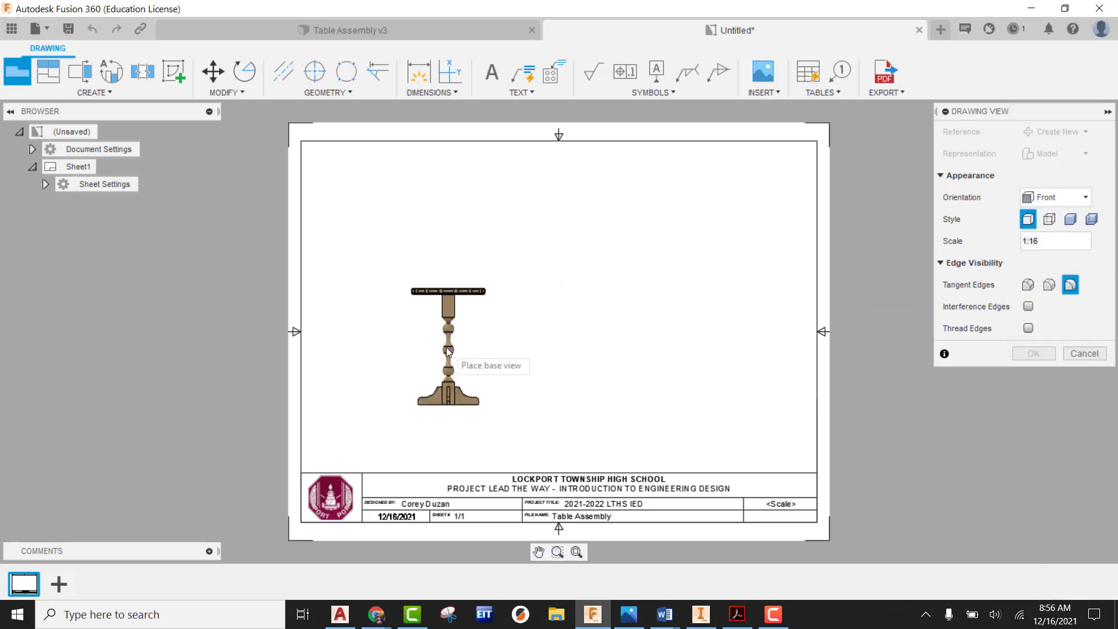
{"action": "left_click", "coordinate": [1094, 242]}
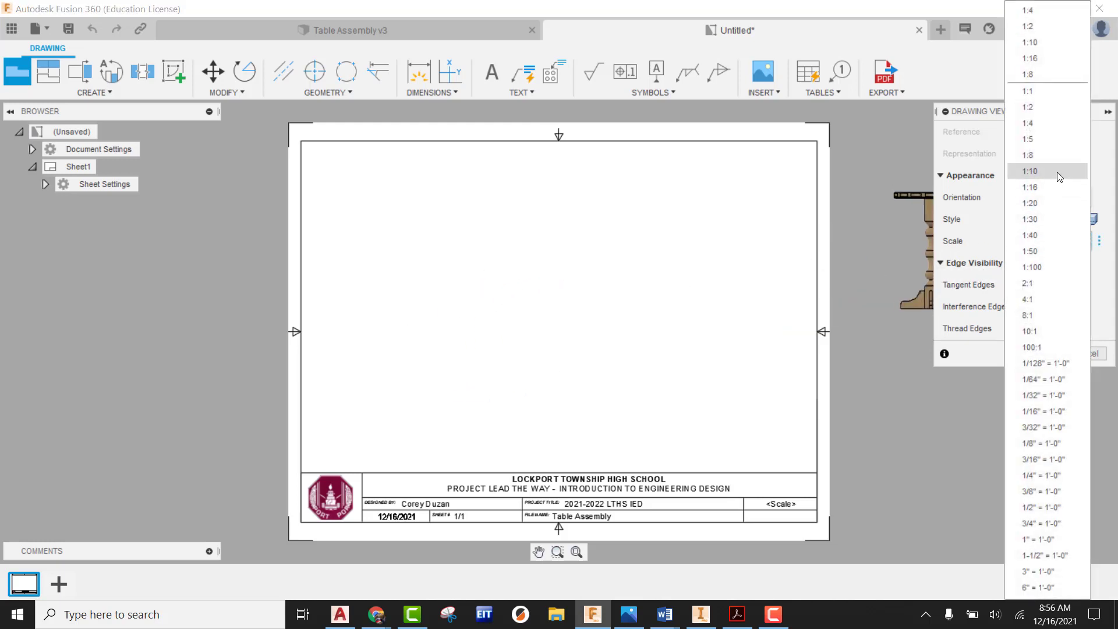
{"action": "left_click", "coordinate": [1048, 179]}
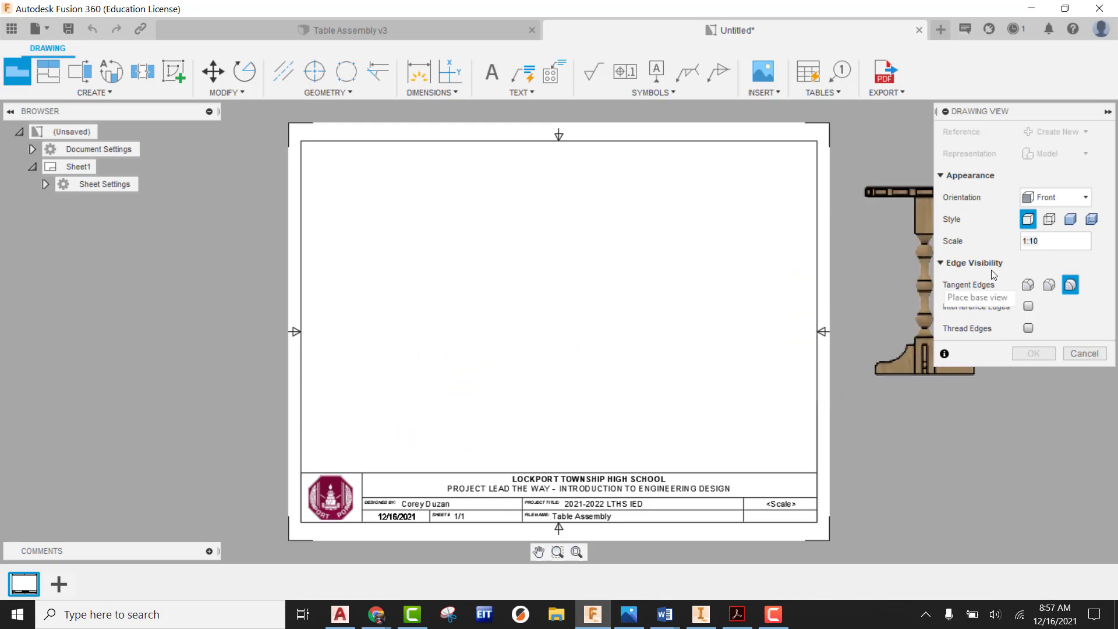
{"action": "left_click", "coordinate": [1100, 244]}
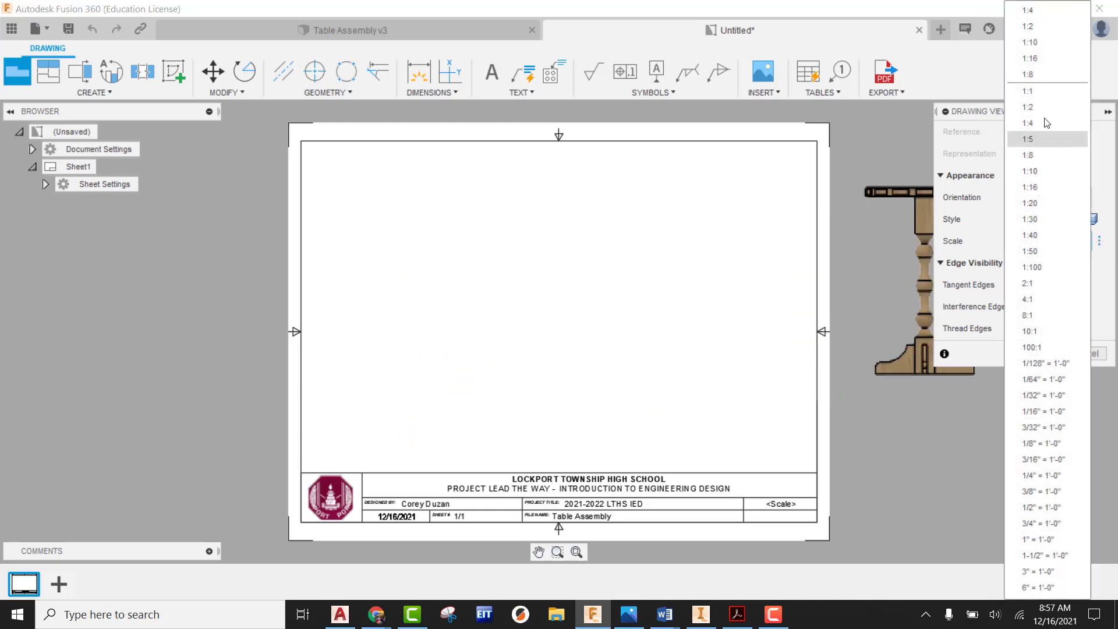
{"action": "left_click", "coordinate": [1035, 190]}
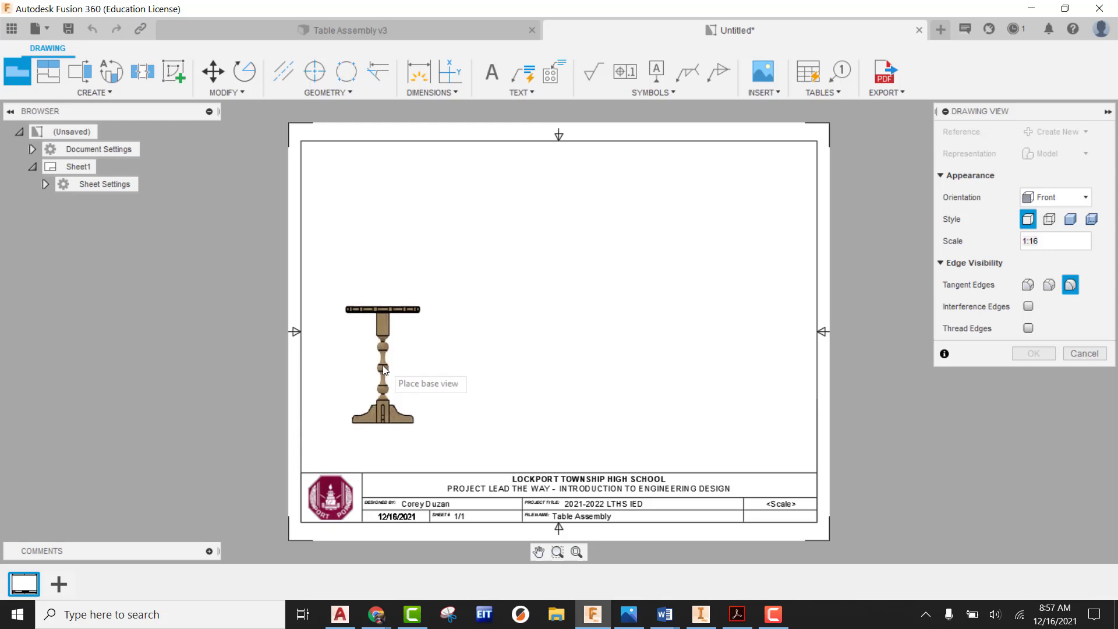
Set the base view's orientation to the named view FRONT and place it in the lower left area of the sheet
{"action": "left_click", "coordinate": [1054, 197]}
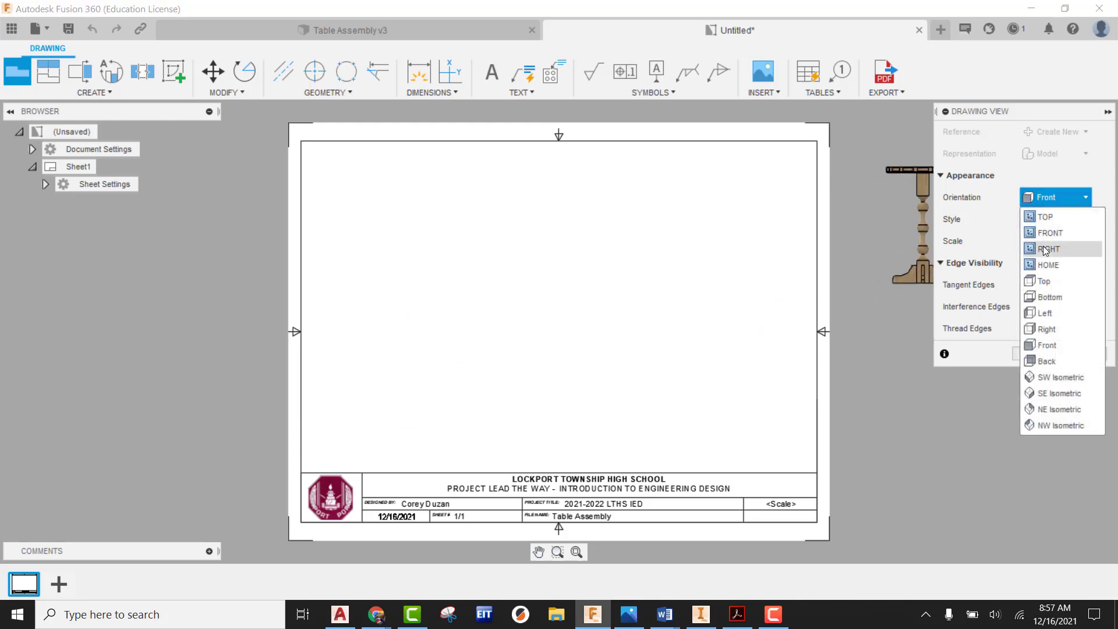
{"action": "left_click", "coordinate": [1045, 221]}
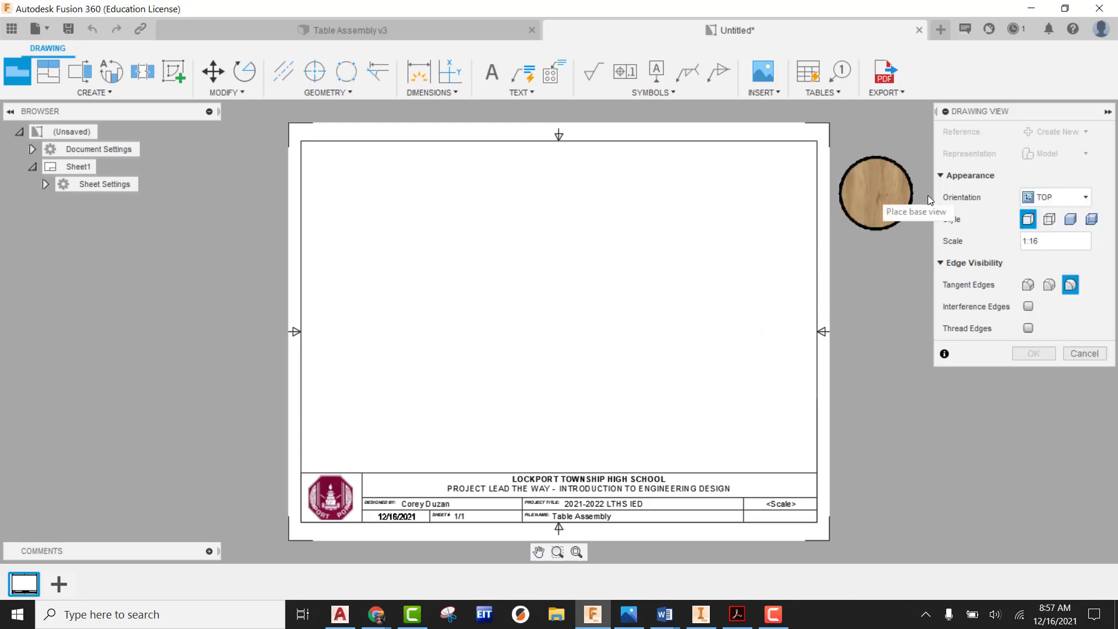
{"action": "left_click", "coordinate": [1037, 198]}
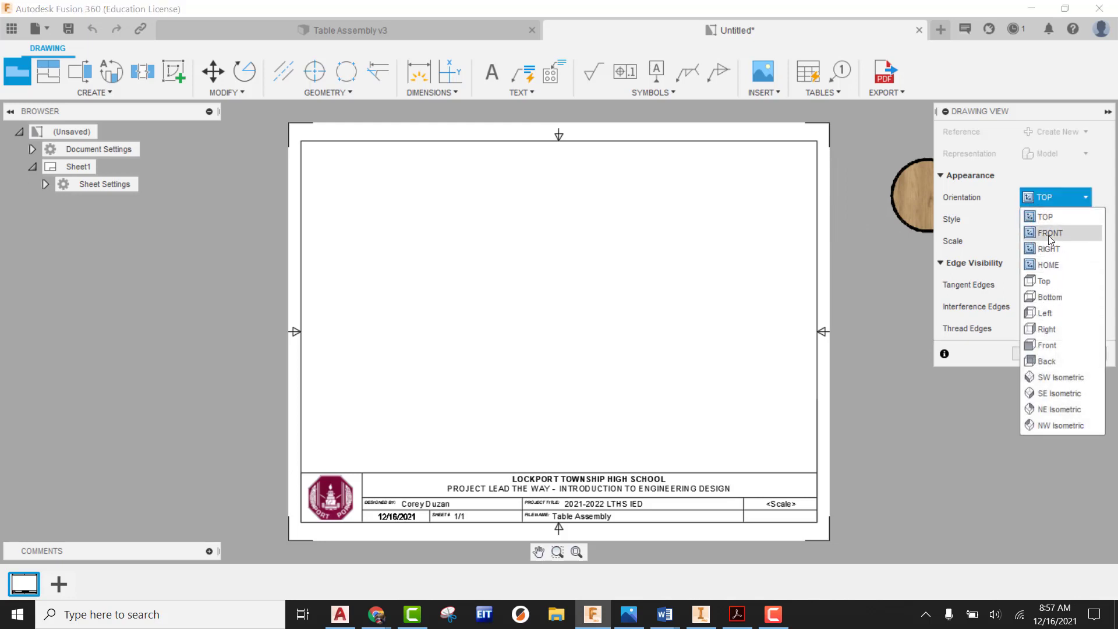
{"action": "left_click", "coordinate": [1042, 228]}
{"action": "left_click", "coordinate": [402, 382]}
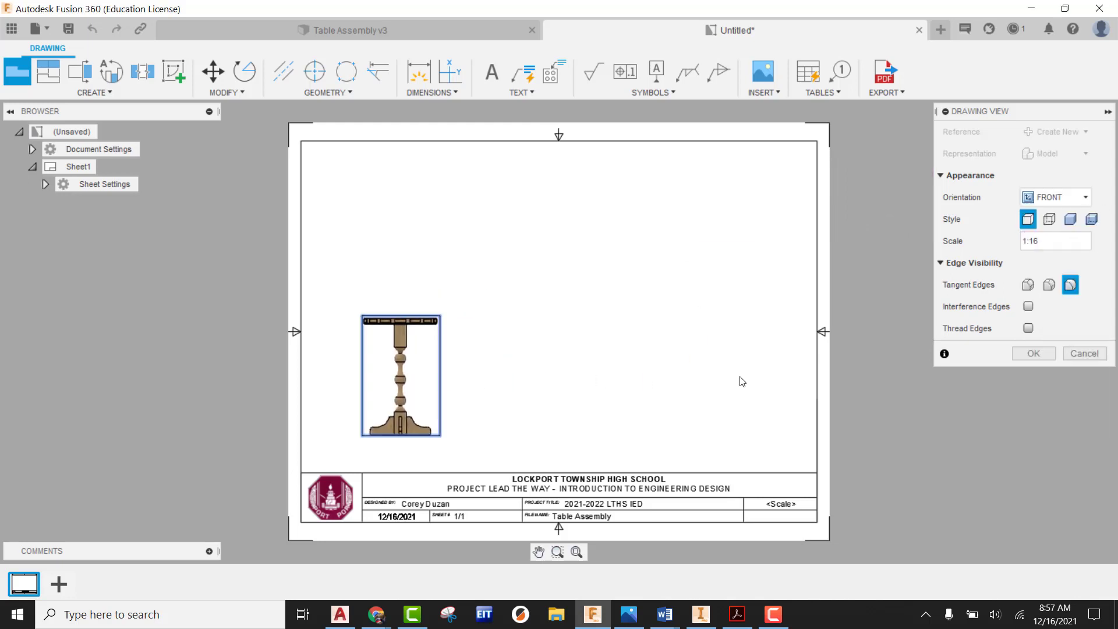
{"action": "left_click", "coordinate": [1032, 354]}
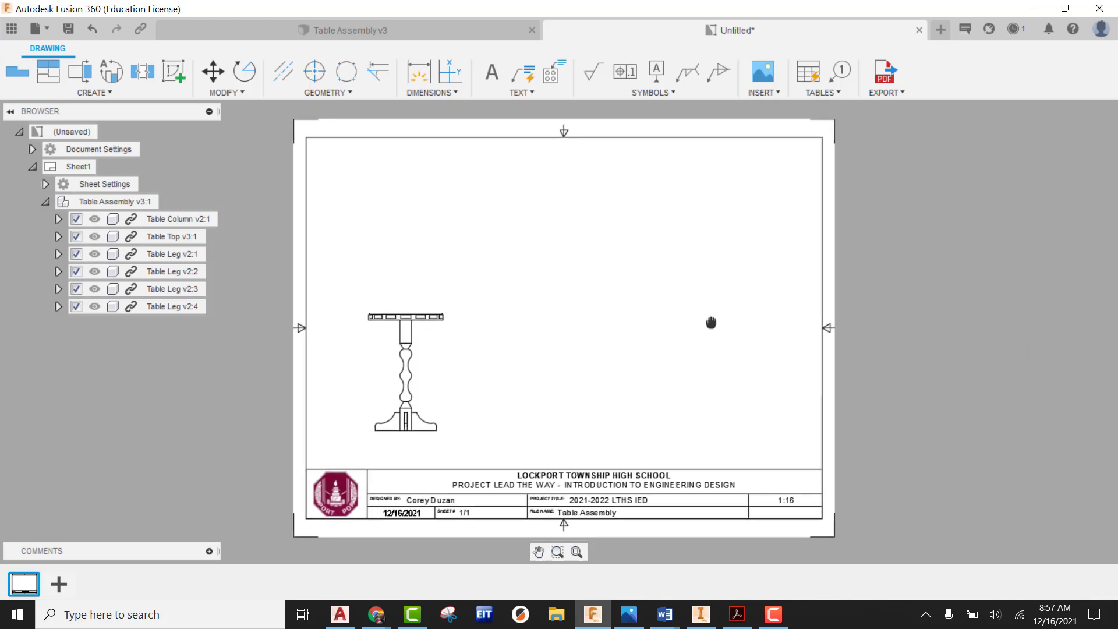
Project a top view above the front view and an isometric view in the sheet's upper right corner
{"action": "middle_click_drag", "start_coordinate": [714, 322], "coordinate": [776, 315]}
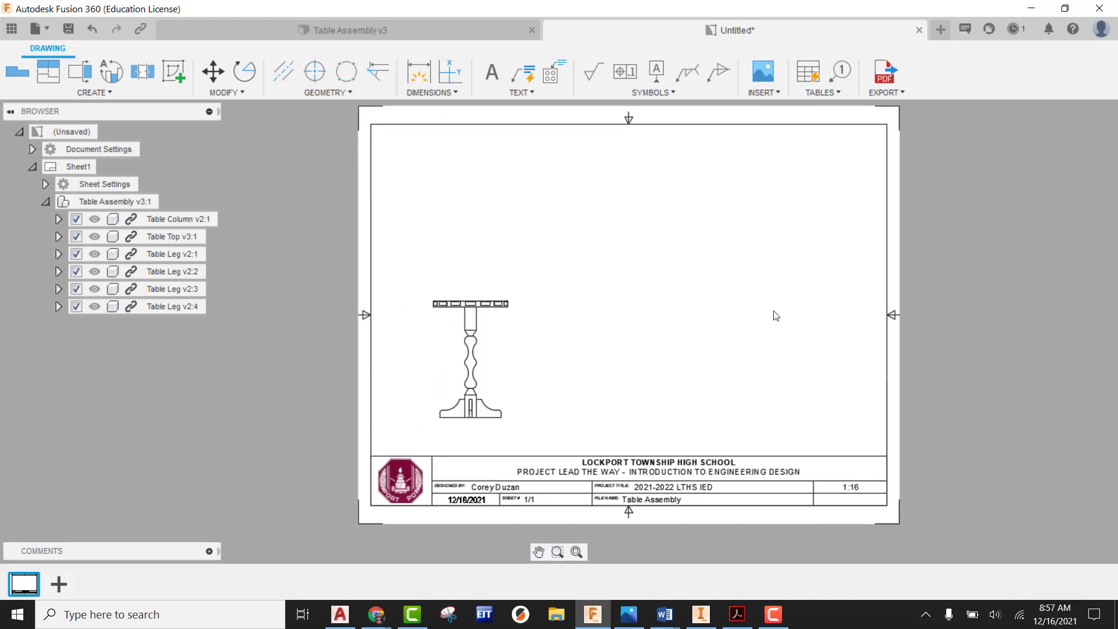
{"action": "left_click", "coordinate": [48, 73]}
{"action": "left_click", "coordinate": [460, 306]}
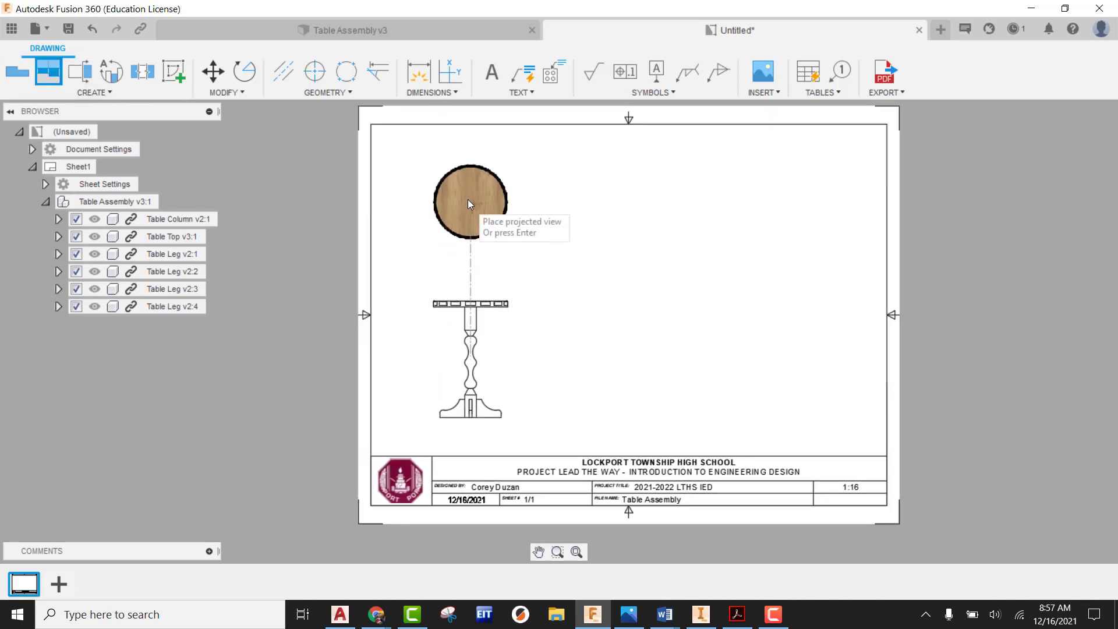
{"action": "left_click", "coordinate": [468, 202]}
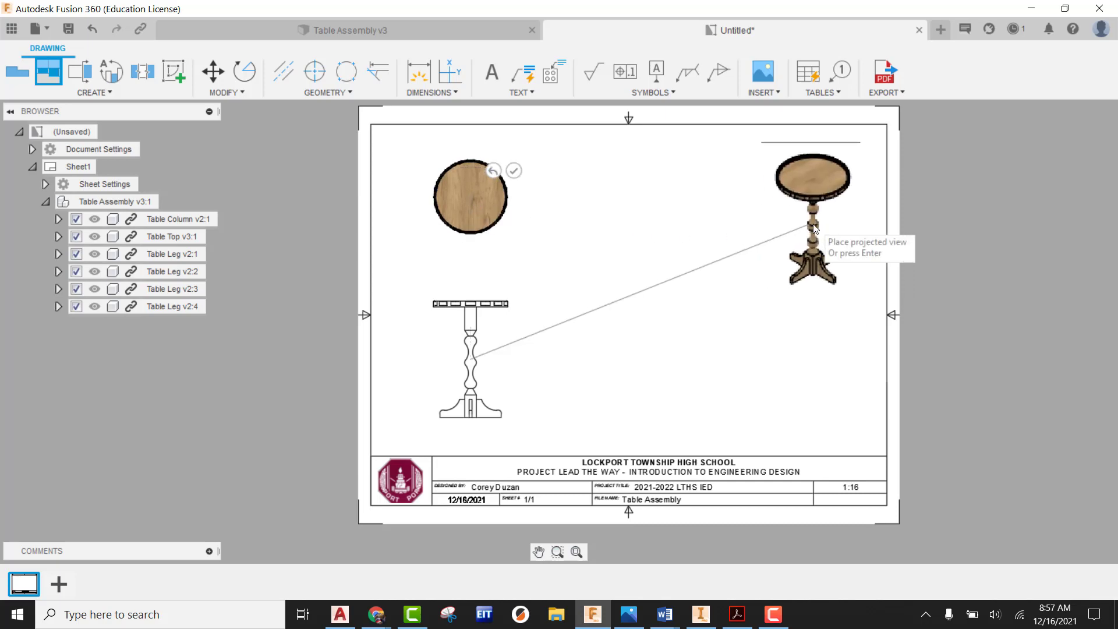
{"action": "left_click", "coordinate": [789, 224]}
{"action": "right_click", "coordinate": [699, 223]}
{"action": "left_click", "coordinate": [748, 220]}
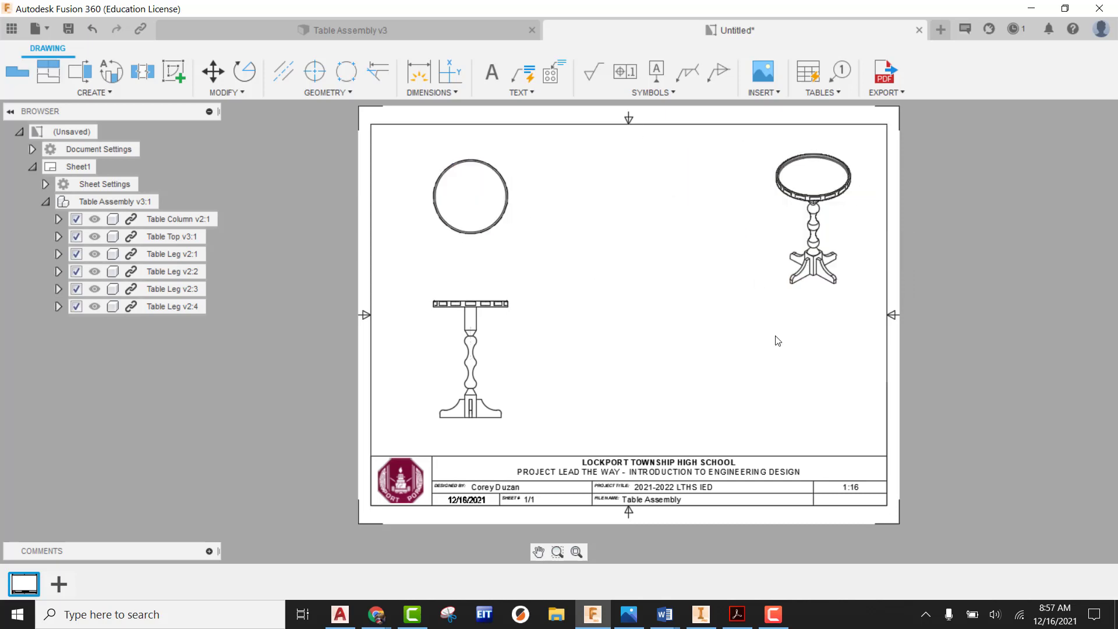
Change the isometric view's style to shaded
{"action": "double_click", "coordinate": [786, 250]}
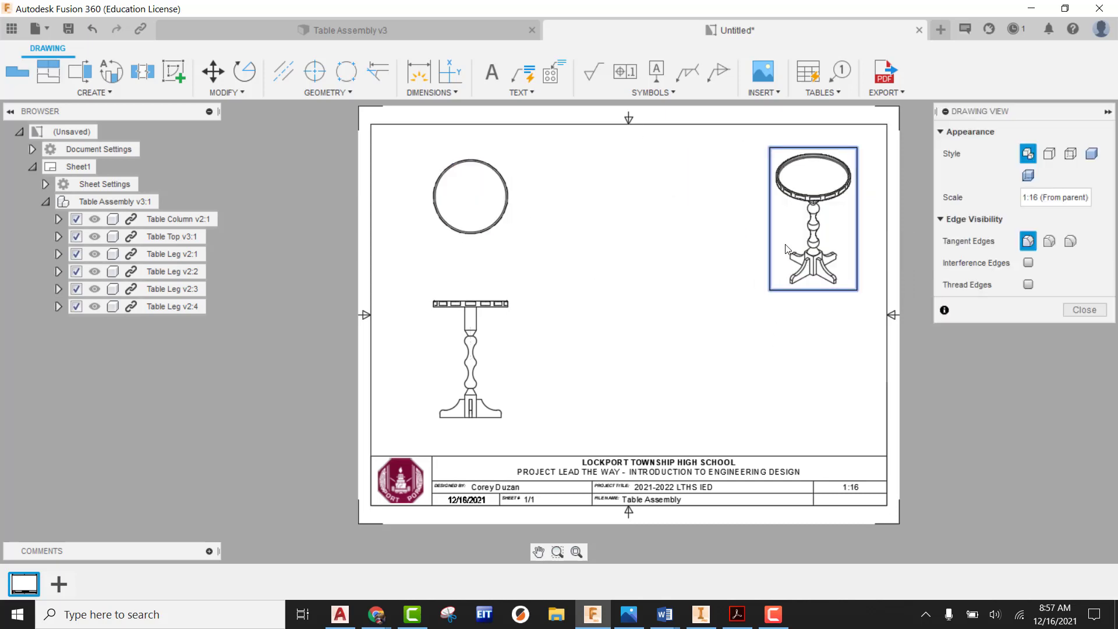
{"action": "left_click", "coordinate": [1090, 155]}
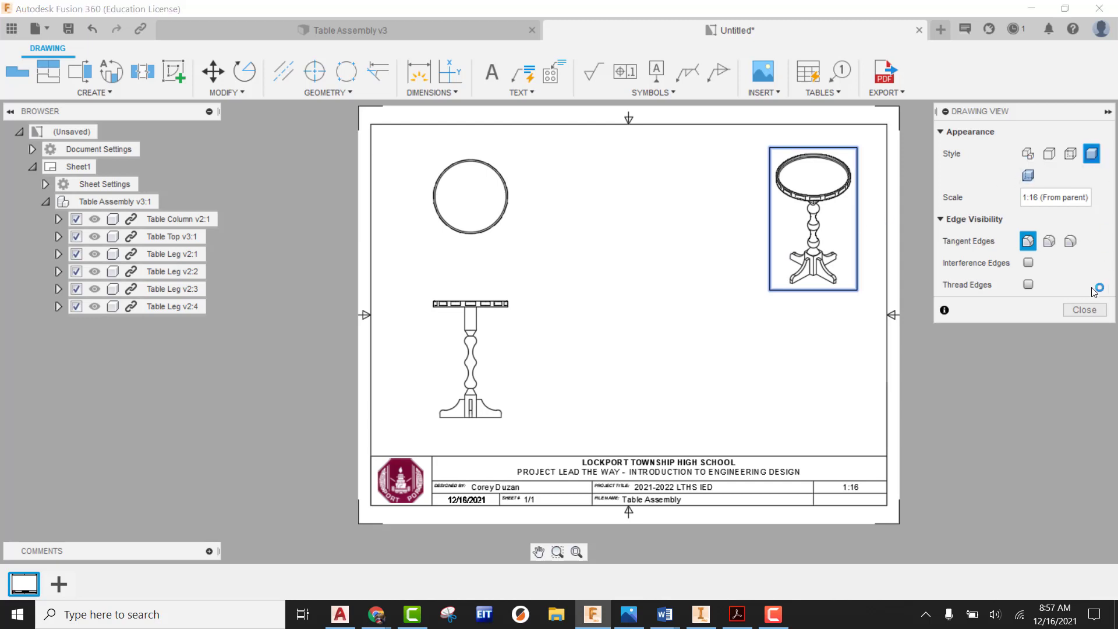
{"action": "left_click", "coordinate": [1085, 310]}
Dimension the tabletop's overall width between the outermost rim blocks in the front view, placing the dimension above the table
{"action": "scroll", "coordinate": [670, 317], "scroll_direction": "down", "scroll_amount": 1}
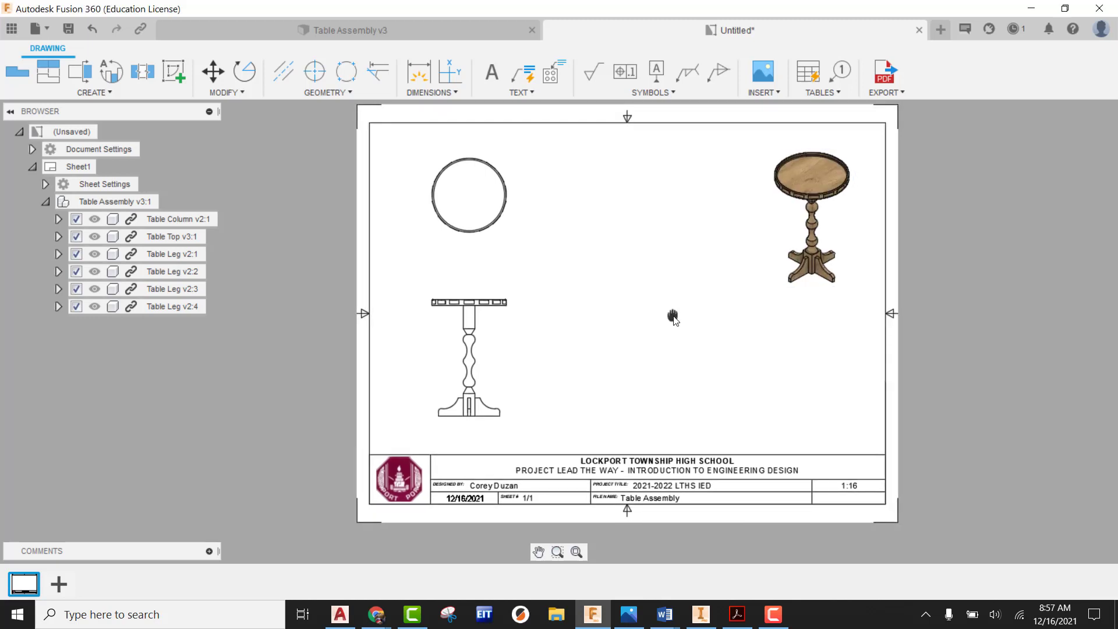
{"action": "scroll", "coordinate": [568, 349], "scroll_direction": "up", "scroll_amount": 2}
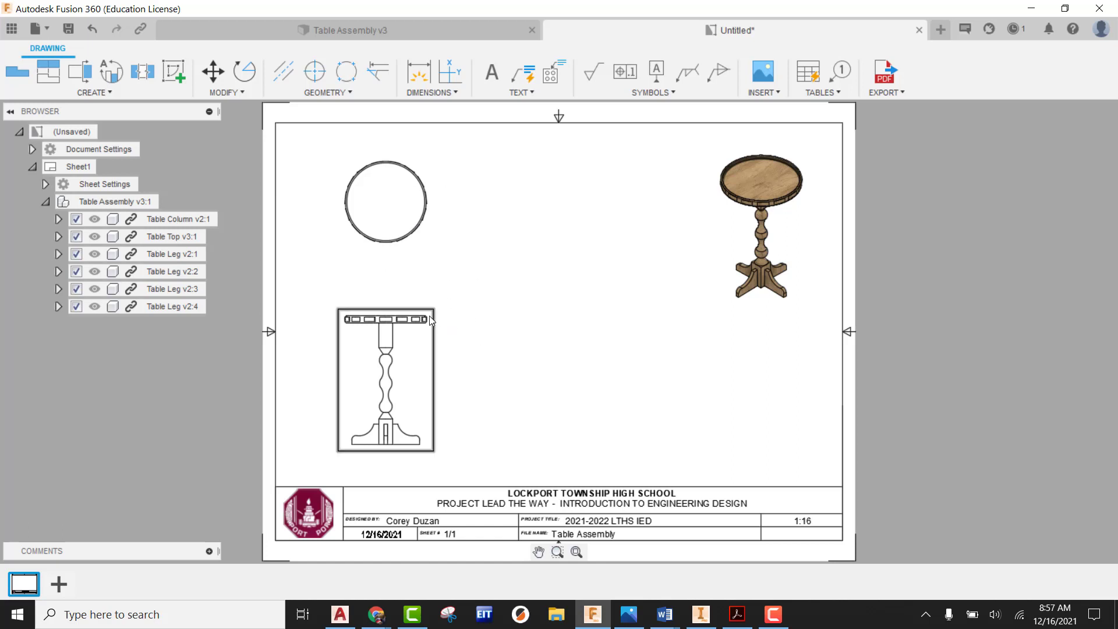
{"action": "left_click", "coordinate": [419, 71]}
{"action": "scroll", "coordinate": [350, 317], "scroll_direction": "up", "scroll_amount": 10}
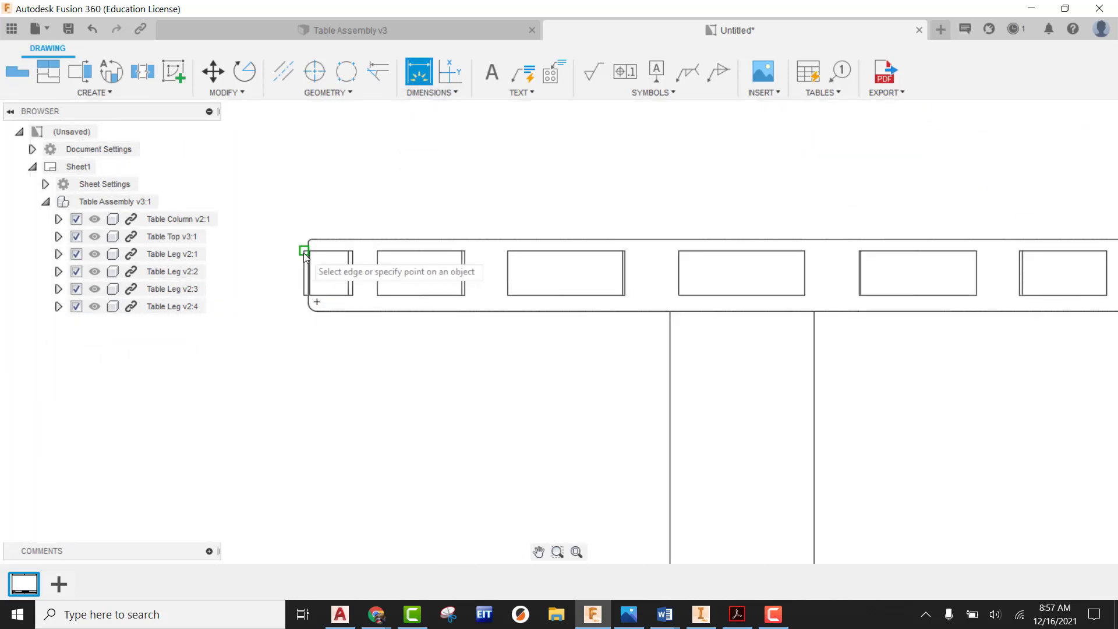
{"action": "left_click", "coordinate": [306, 251]}
{"action": "scroll", "coordinate": [306, 252], "scroll_direction": "down", "scroll_amount": 4}
{"action": "scroll", "coordinate": [926, 280], "scroll_direction": "up", "scroll_amount": 1}
{"action": "scroll", "coordinate": [902, 265], "scroll_direction": "up", "scroll_amount": 3}
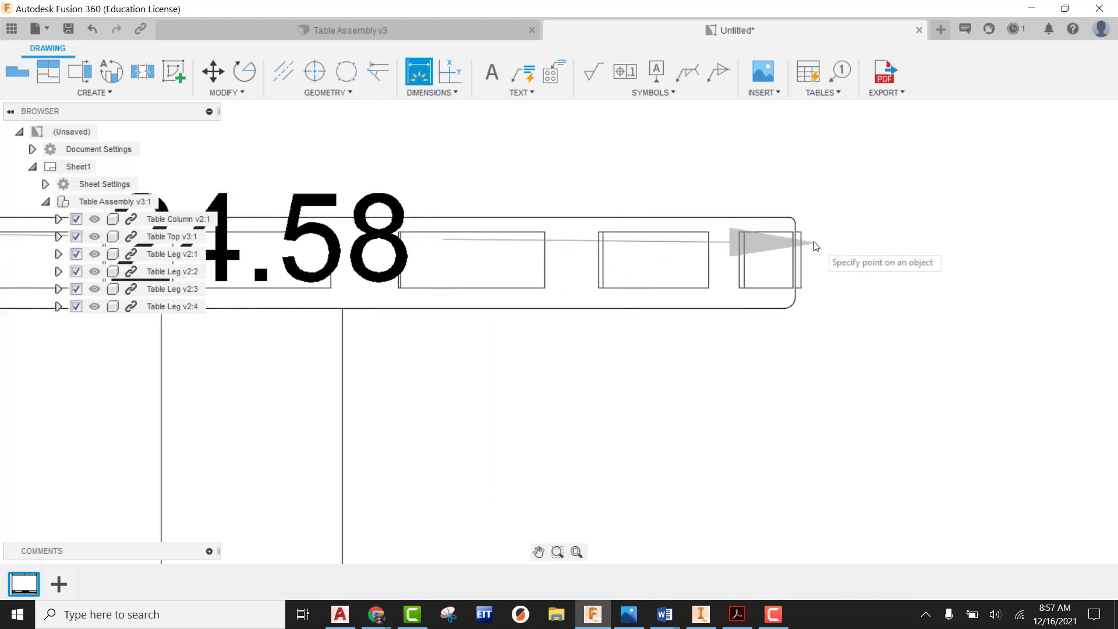
{"action": "left_click", "coordinate": [799, 236]}
{"action": "scroll", "coordinate": [801, 237], "scroll_direction": "down", "scroll_amount": 5}
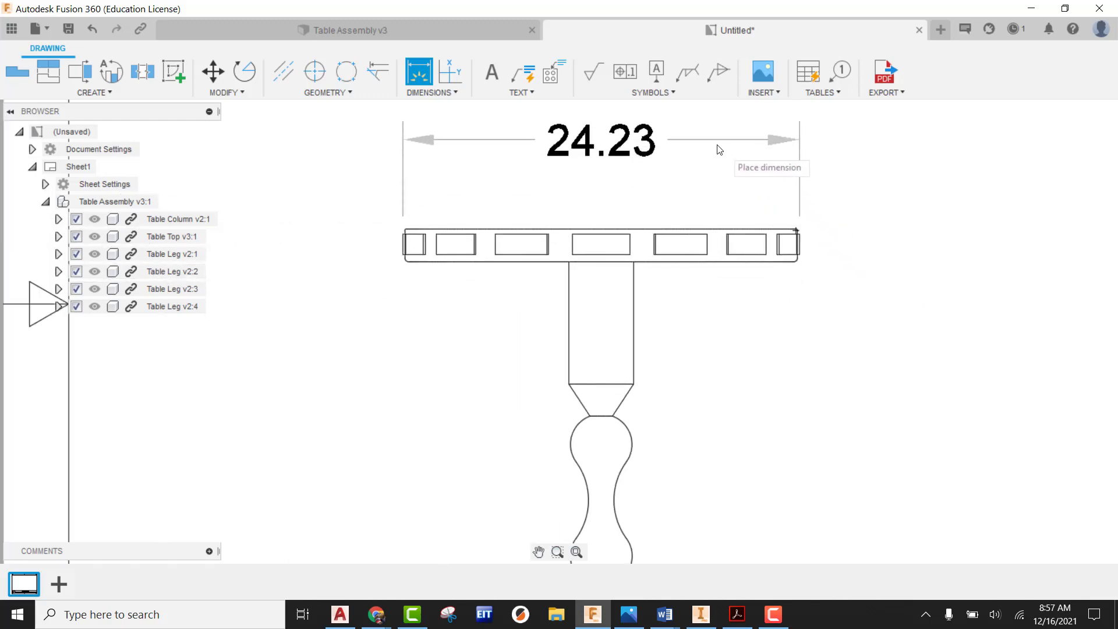
{"action": "scroll", "coordinate": [716, 150], "scroll_direction": "down", "scroll_amount": 3}
{"action": "left_click", "coordinate": [711, 161]}
Dimension the table's overall height in the front view from the tabletop's upper edge to the leg's base, placing it beside the table
{"action": "scroll", "coordinate": [864, 264], "scroll_direction": "down", "scroll_amount": 4}
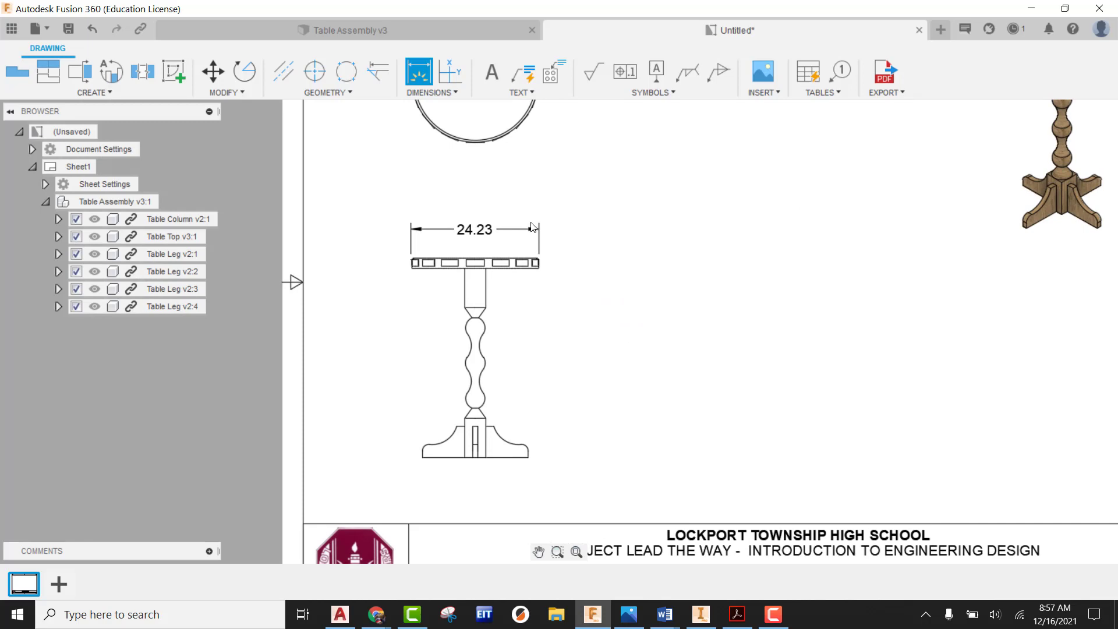
{"action": "scroll", "coordinate": [535, 274], "scroll_direction": "down", "scroll_amount": 1}
{"action": "scroll", "coordinate": [536, 277], "scroll_direction": "up", "scroll_amount": 6}
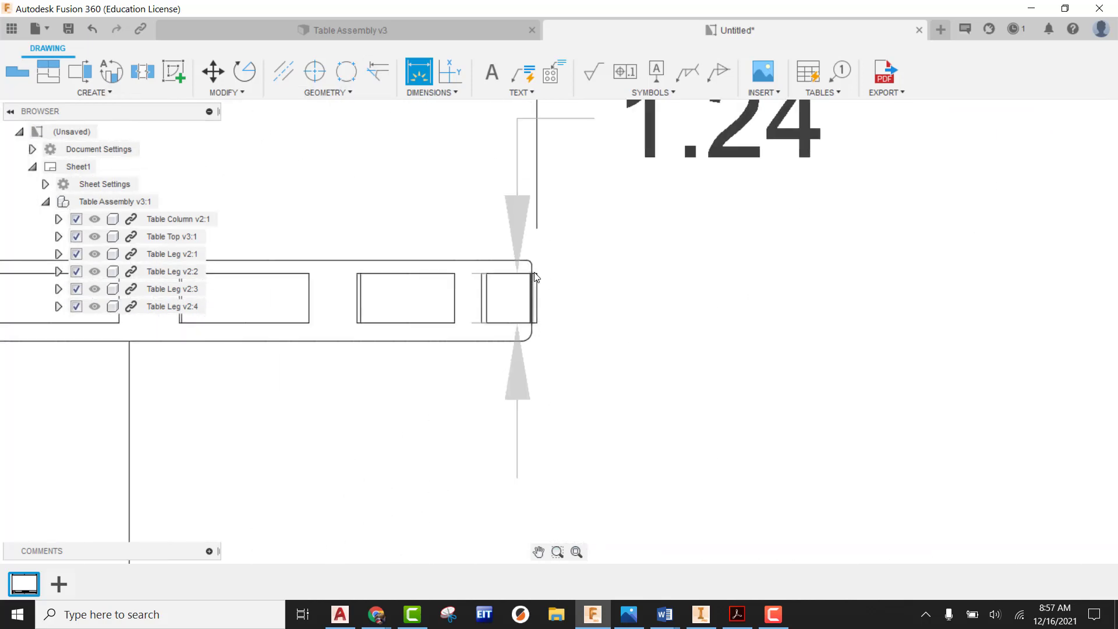
{"action": "scroll", "coordinate": [536, 278], "scroll_direction": "up", "scroll_amount": 5}
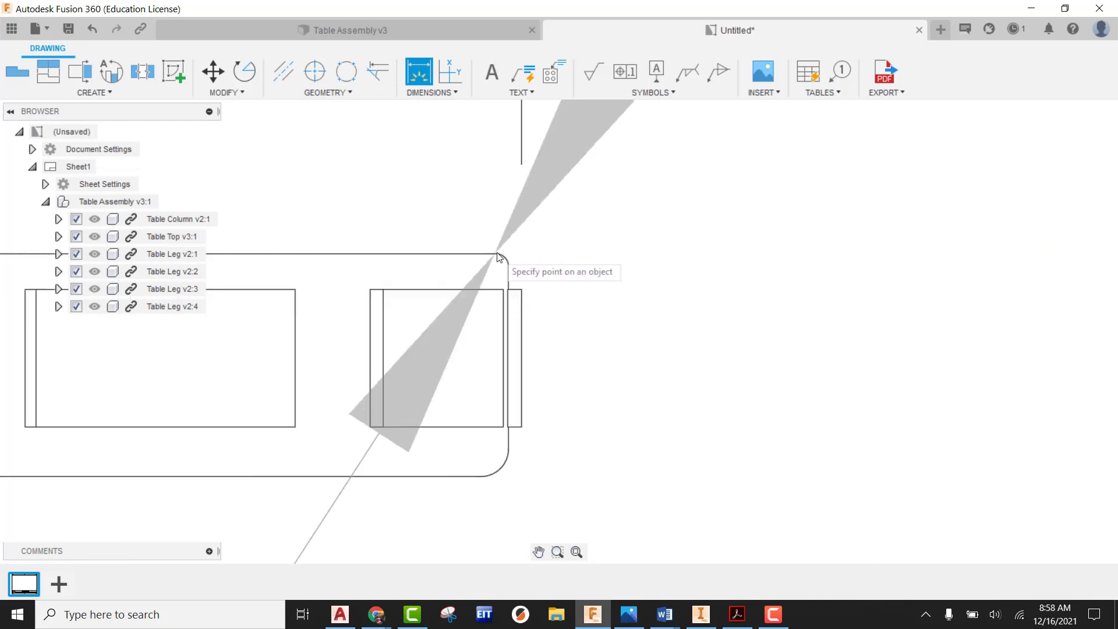
{"action": "scroll", "coordinate": [501, 259], "scroll_direction": "down", "scroll_amount": 10}
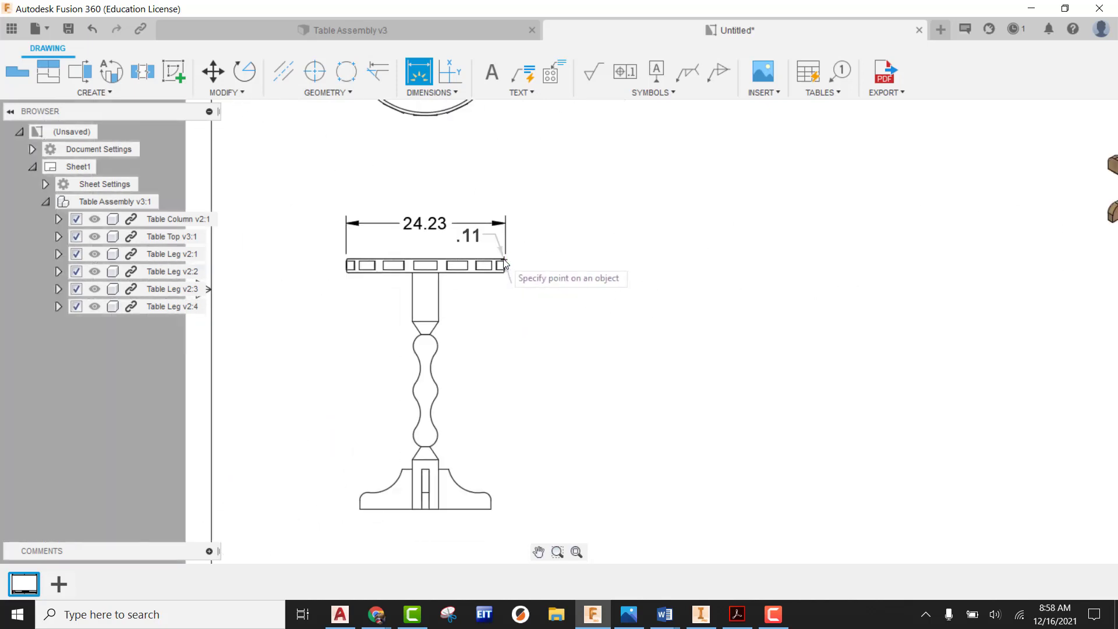
{"action": "scroll", "coordinate": [487, 495], "scroll_direction": "up", "scroll_amount": 2}
{"action": "scroll", "coordinate": [500, 424], "scroll_direction": "up", "scroll_amount": 2}
{"action": "left_click", "coordinate": [501, 426]}
{"action": "scroll", "coordinate": [529, 428], "scroll_direction": "down", "scroll_amount": 4}
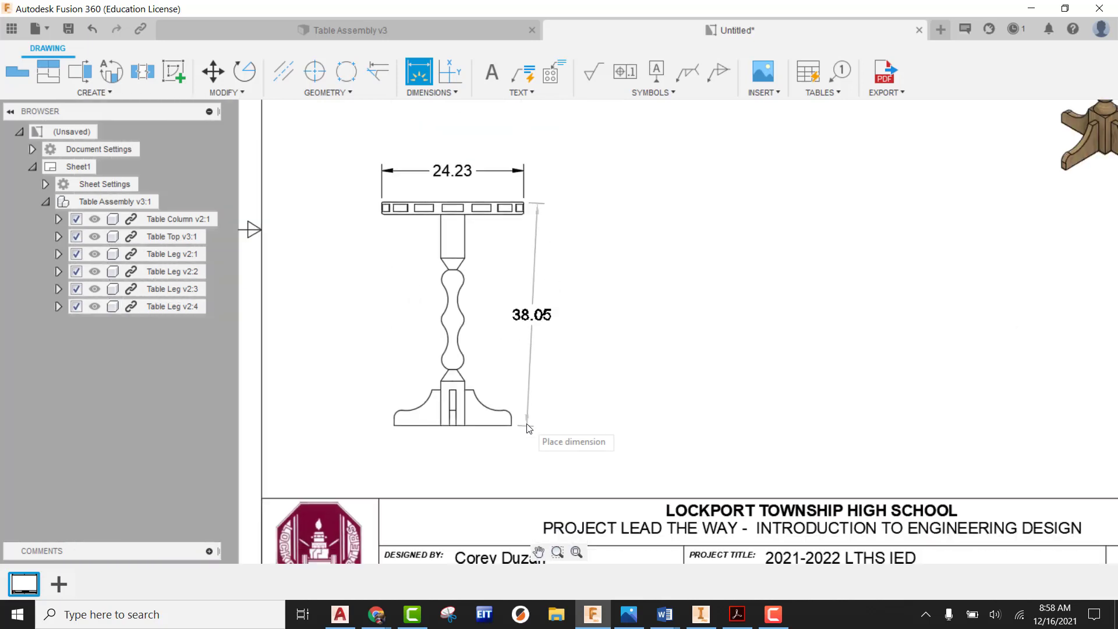
{"action": "scroll", "coordinate": [528, 428], "scroll_direction": "down", "scroll_amount": 1}
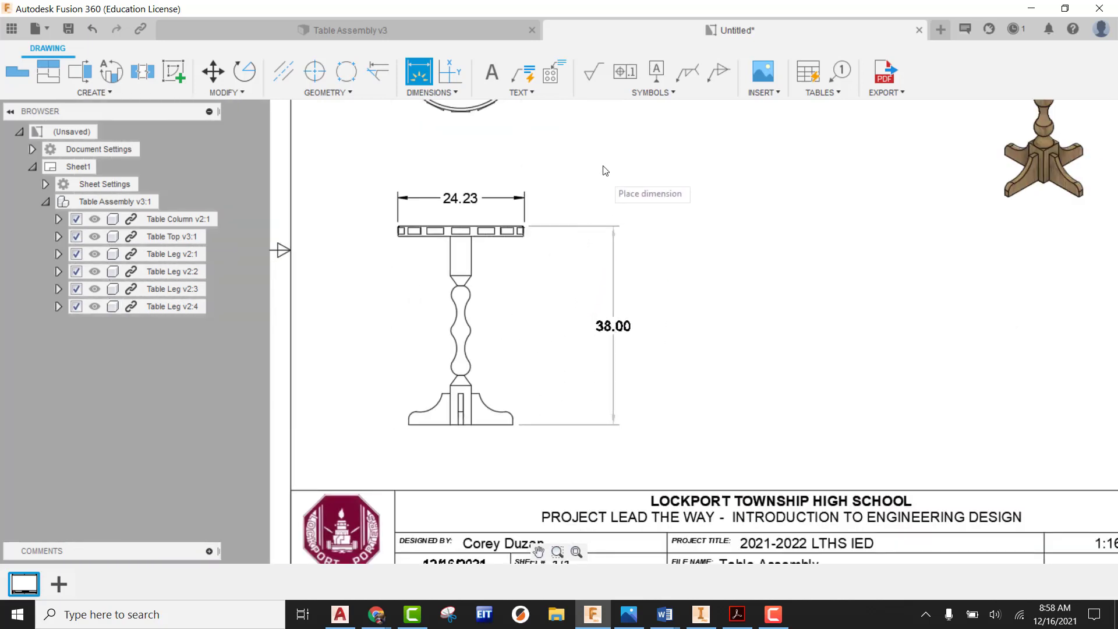
{"action": "left_click", "coordinate": [556, 220]}
Dimension the tabletop's diameter on the outer circle of the top view, placing the dimension outside the circle's lower-right edge
{"action": "middle_click_drag", "start_coordinate": [671, 303], "coordinate": [625, 324]}
{"action": "middle_click_drag", "start_coordinate": [613, 264], "coordinate": [613, 297]}
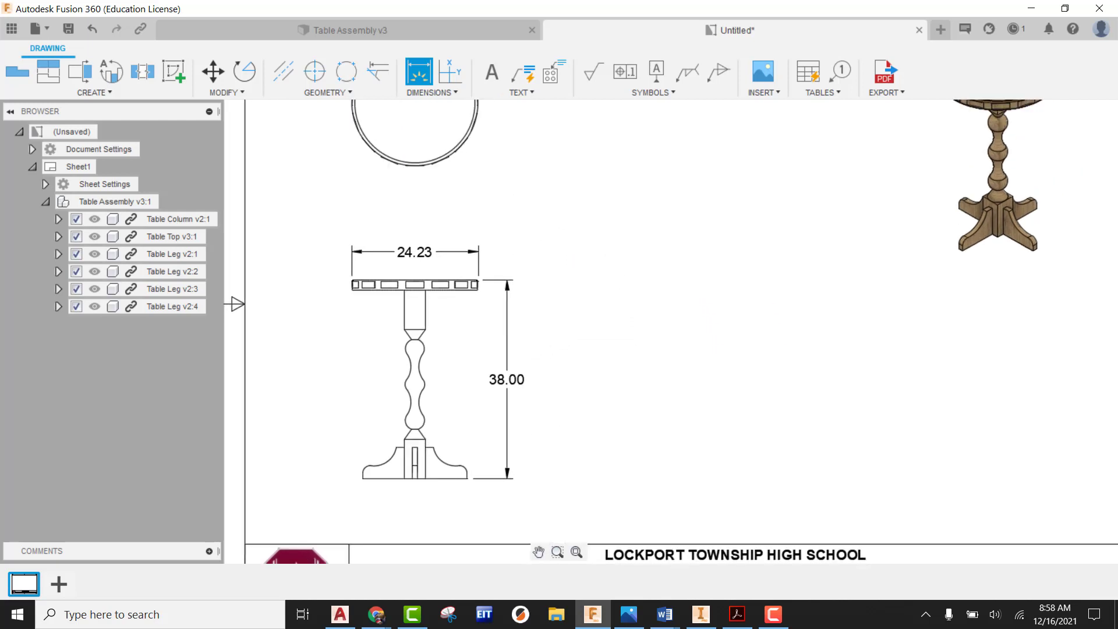
{"action": "scroll", "coordinate": [466, 257], "scroll_direction": "up", "scroll_amount": 6}
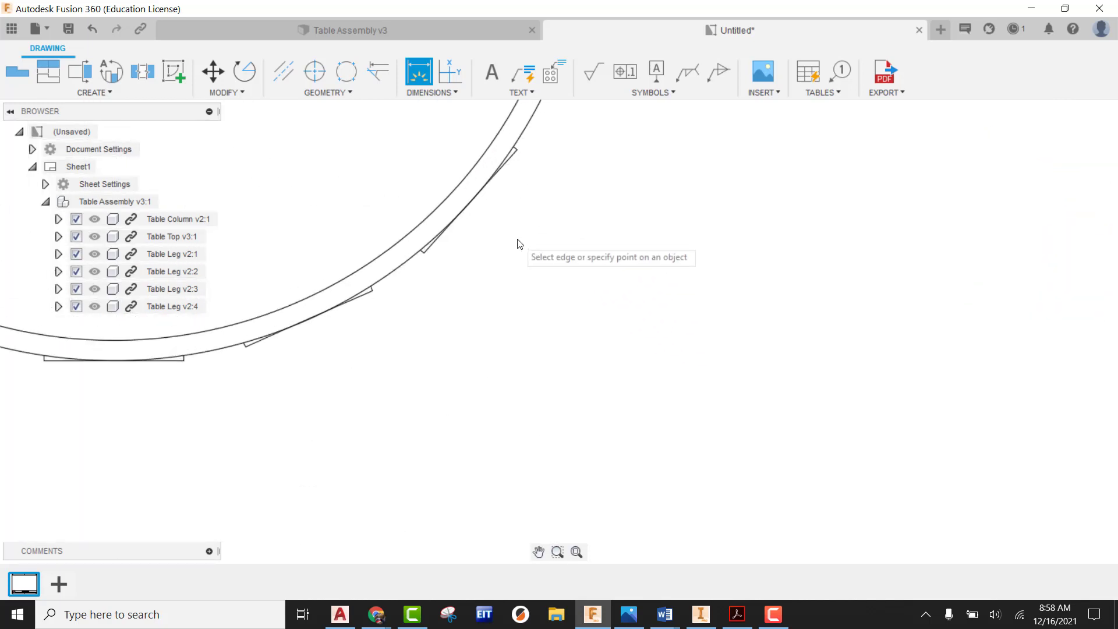
{"action": "scroll", "coordinate": [518, 240], "scroll_direction": "up", "scroll_amount": 2}
{"action": "middle_click_drag", "start_coordinate": [517, 242], "coordinate": [619, 189]}
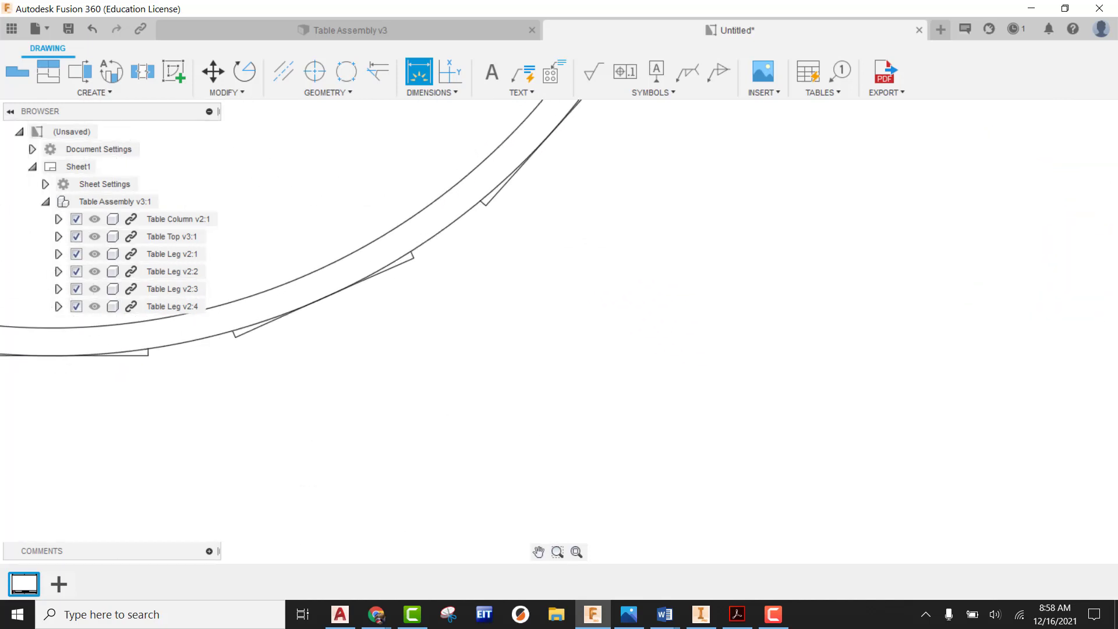
{"action": "left_click", "coordinate": [470, 216]}
{"action": "scroll", "coordinate": [478, 222], "scroll_direction": "down", "scroll_amount": 5}
{"action": "left_click", "coordinate": [529, 272]}
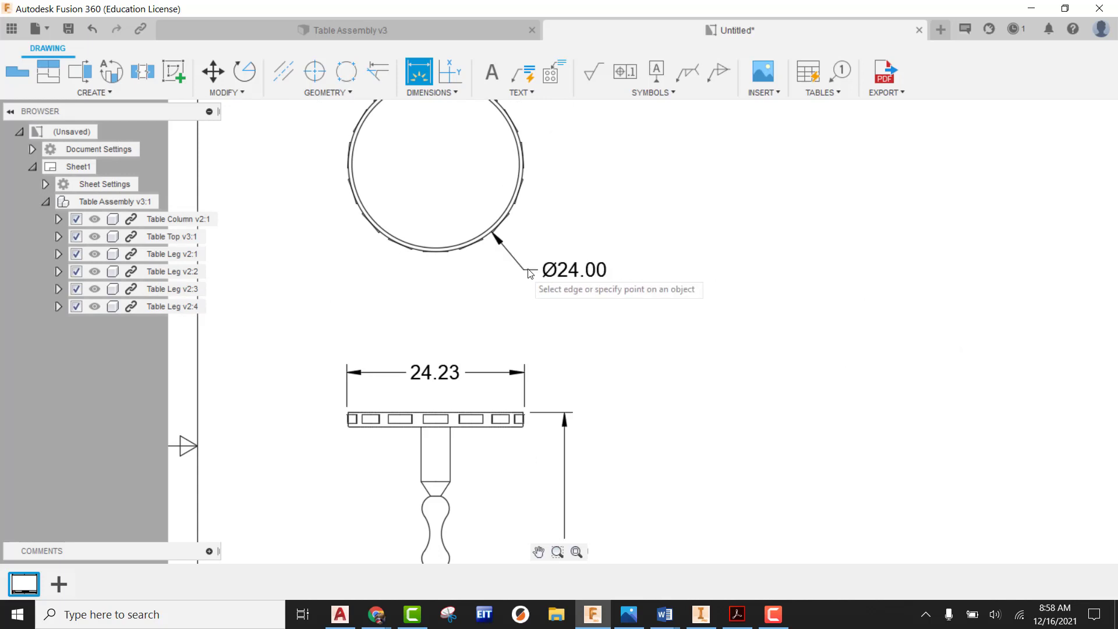
{"action": "right_click", "coordinate": [646, 216]}
{"action": "left_click", "coordinate": [684, 221]}
Add a second sheet with the school title block to the drawing
{"action": "middle_click_drag", "start_coordinate": [673, 304], "coordinate": [653, 216]}
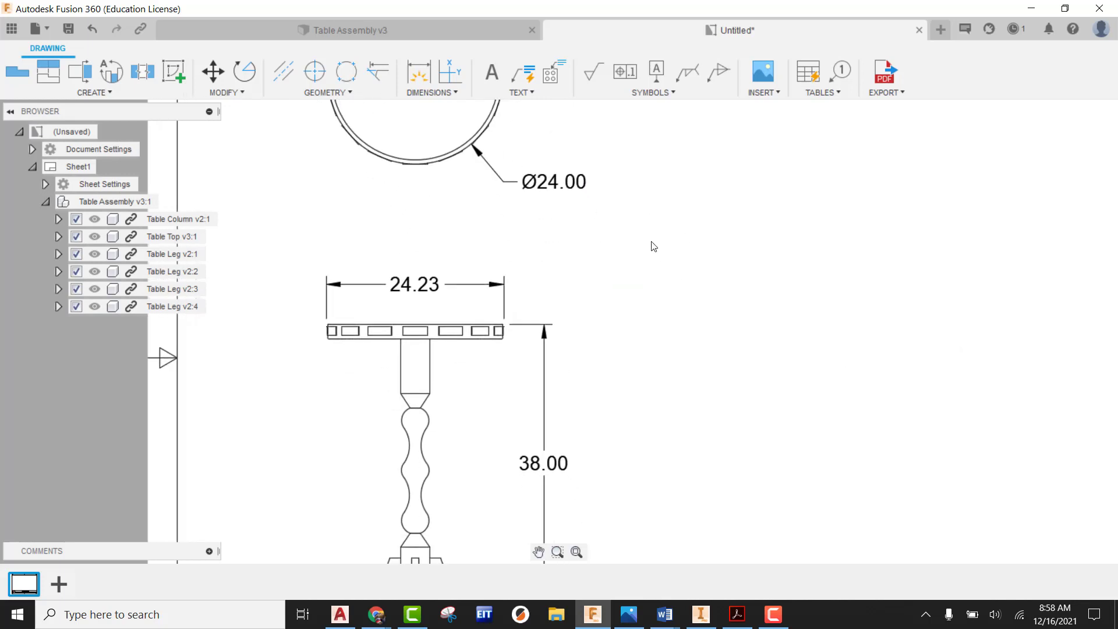
{"action": "scroll", "coordinate": [653, 246], "scroll_direction": "down", "scroll_amount": 5}
{"action": "scroll", "coordinate": [589, 257], "scroll_direction": "up", "scroll_amount": 3}
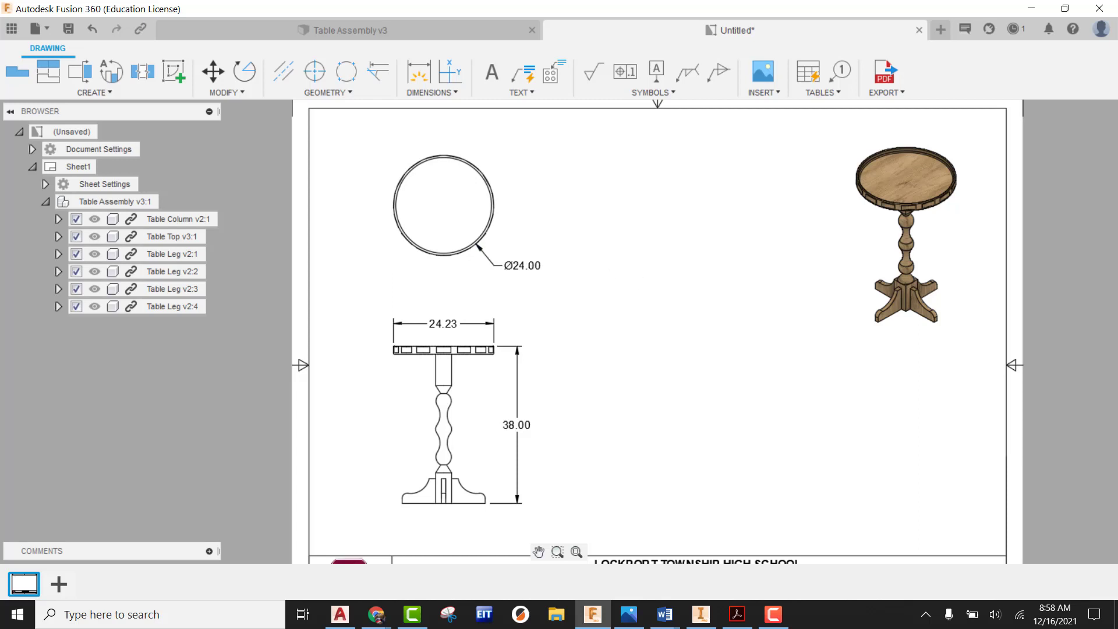
{"action": "scroll", "coordinate": [663, 283], "scroll_direction": "down", "scroll_amount": 2}
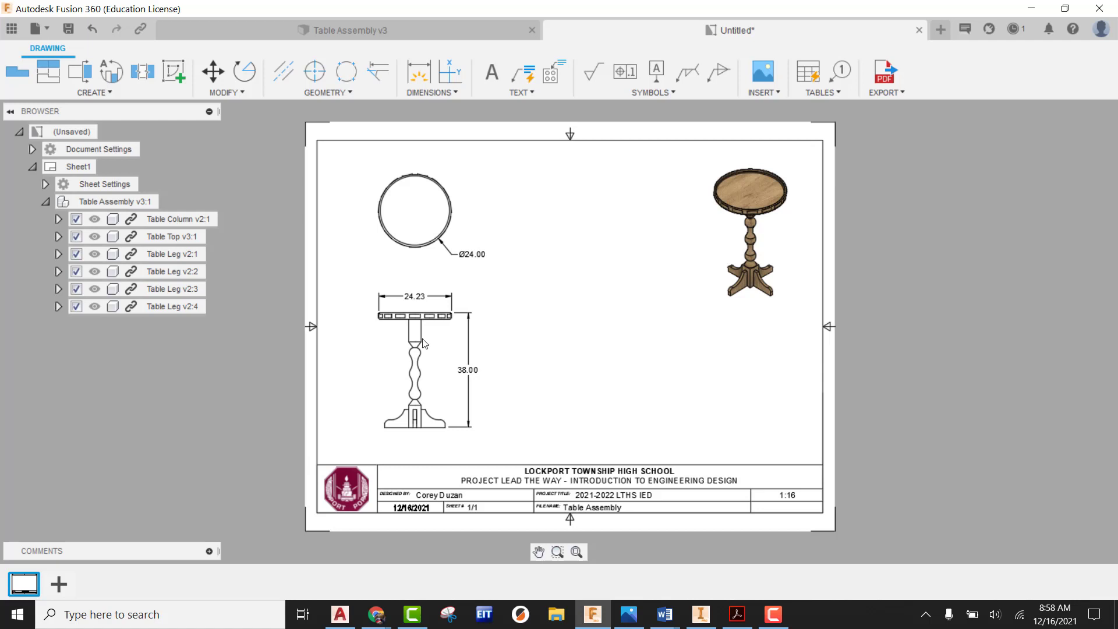
{"action": "left_click", "coordinate": [58, 584]}
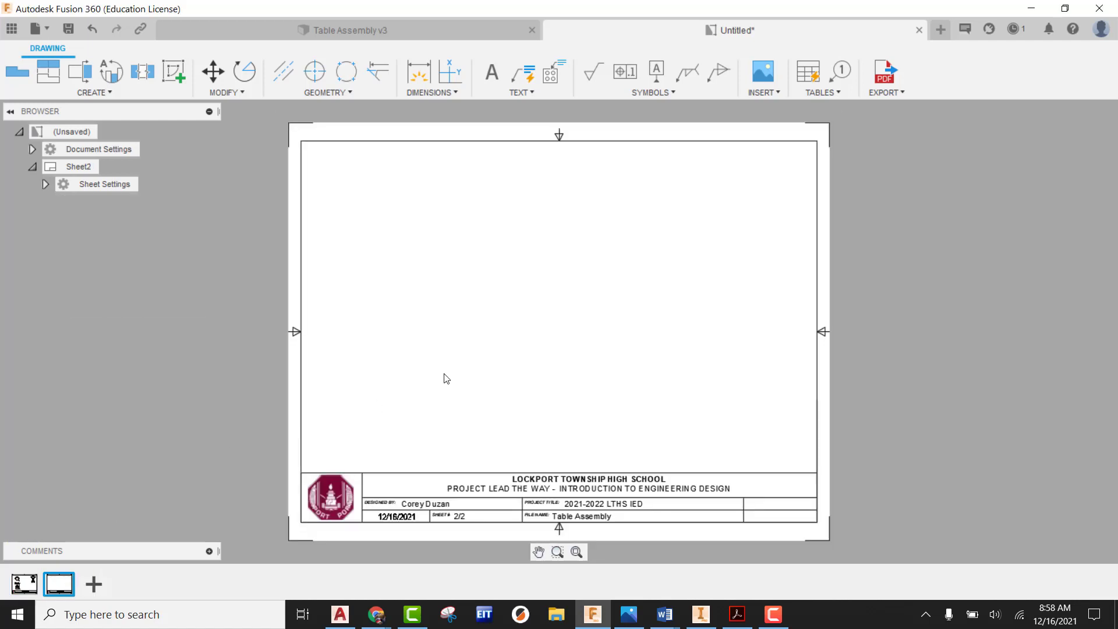
Place a base view of the table with Top orientation at 1:8 scale in the new sheet's lower-left area
{"action": "left_click", "coordinate": [17, 71]}
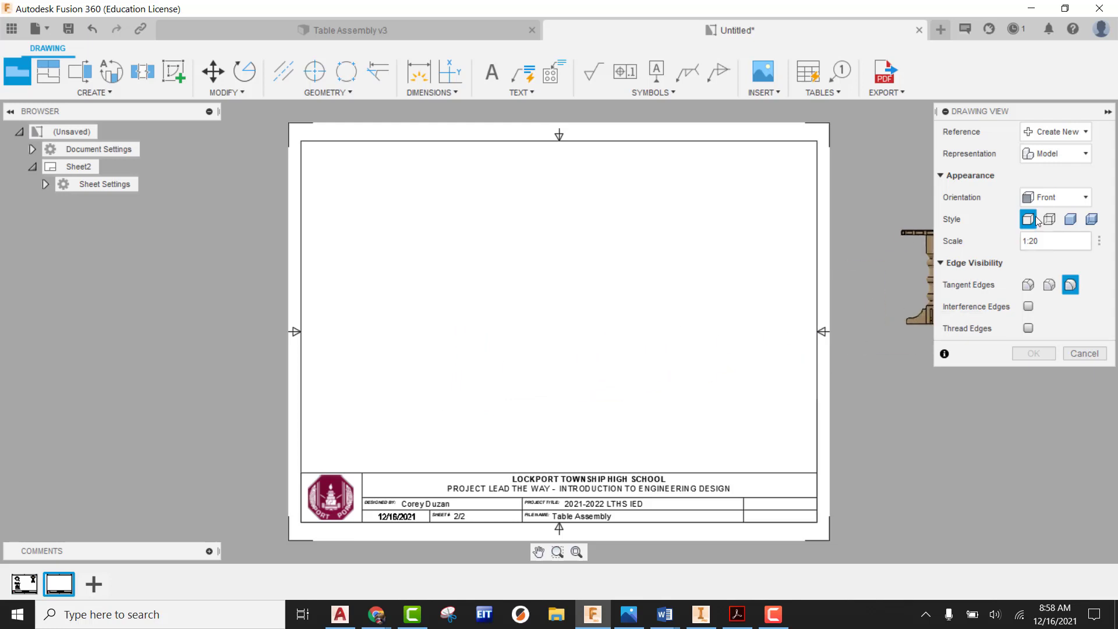
{"action": "left_click", "coordinate": [1055, 198]}
{"action": "left_click", "coordinate": [1048, 217]}
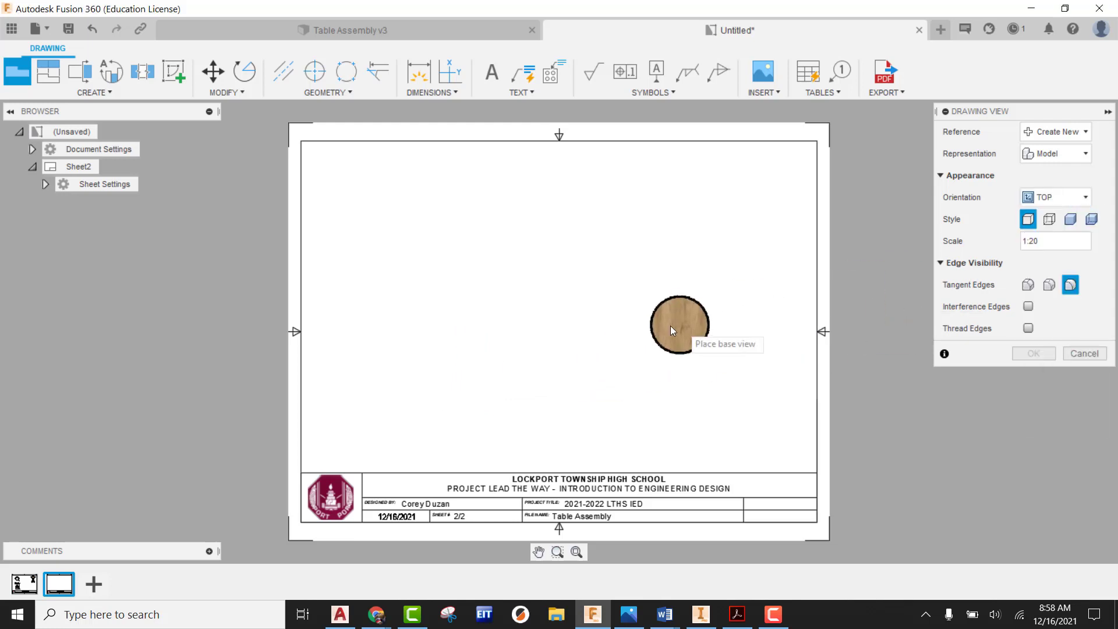
{"action": "left_click", "coordinate": [1101, 241]}
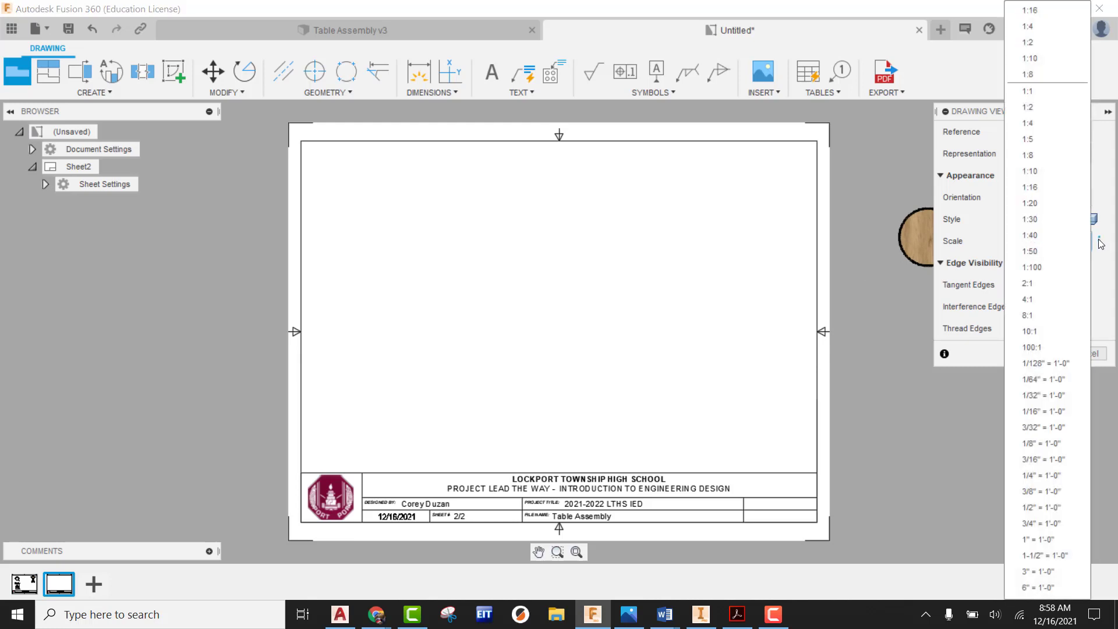
{"action": "left_click", "coordinate": [1052, 176]}
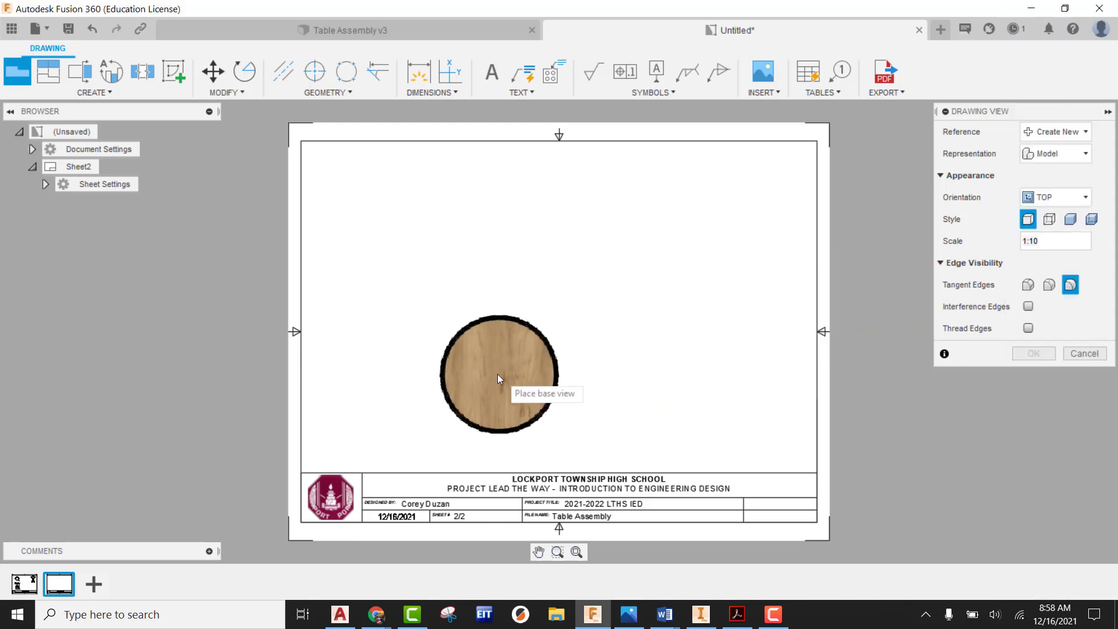
{"action": "left_click", "coordinate": [1100, 241]}
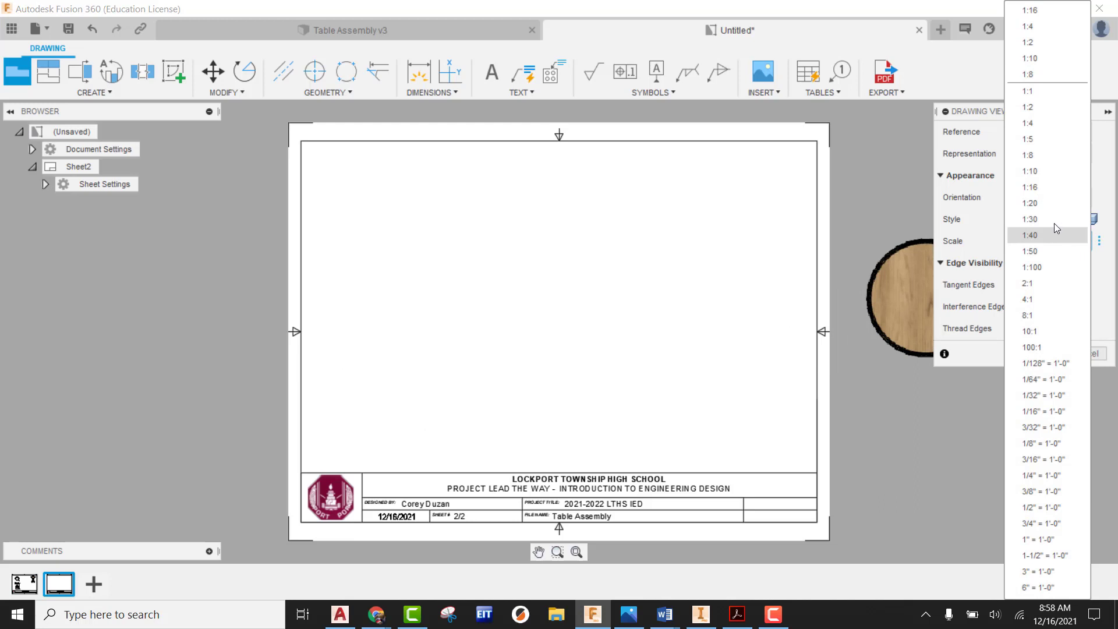
{"action": "left_click", "coordinate": [1040, 156]}
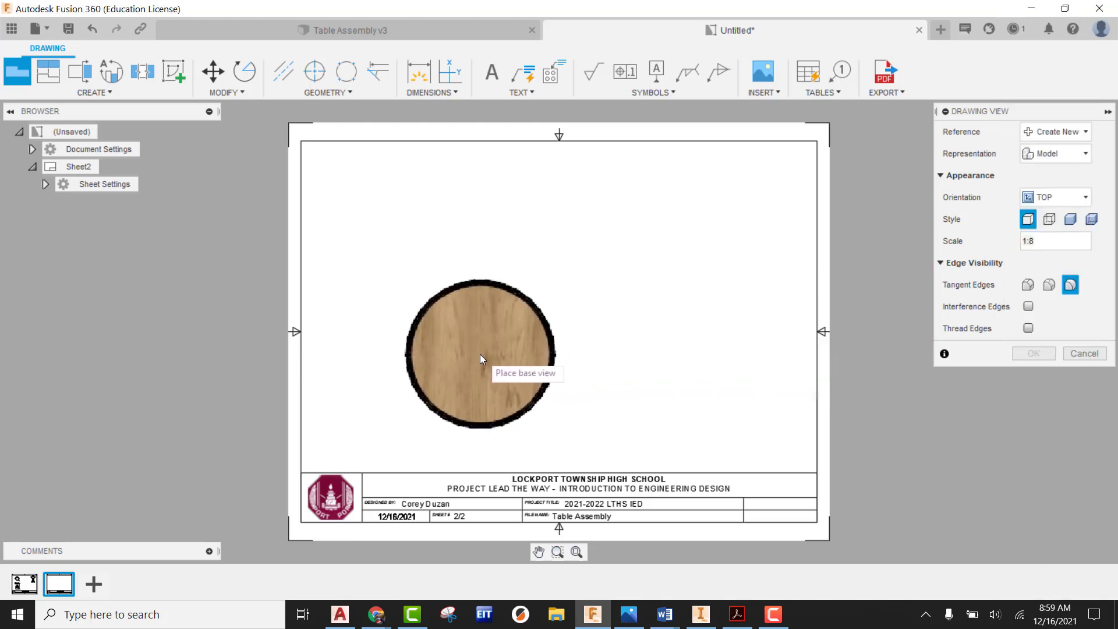
{"action": "left_click", "coordinate": [410, 364]}
{"action": "left_click", "coordinate": [1031, 354]}
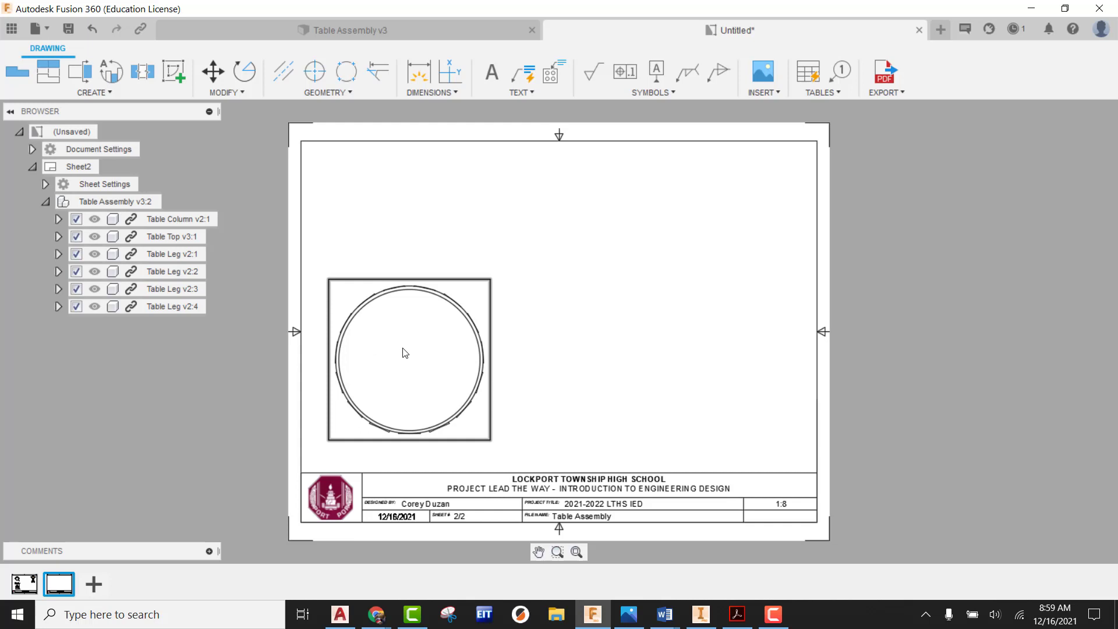
{"action": "left_click", "coordinate": [47, 71]}
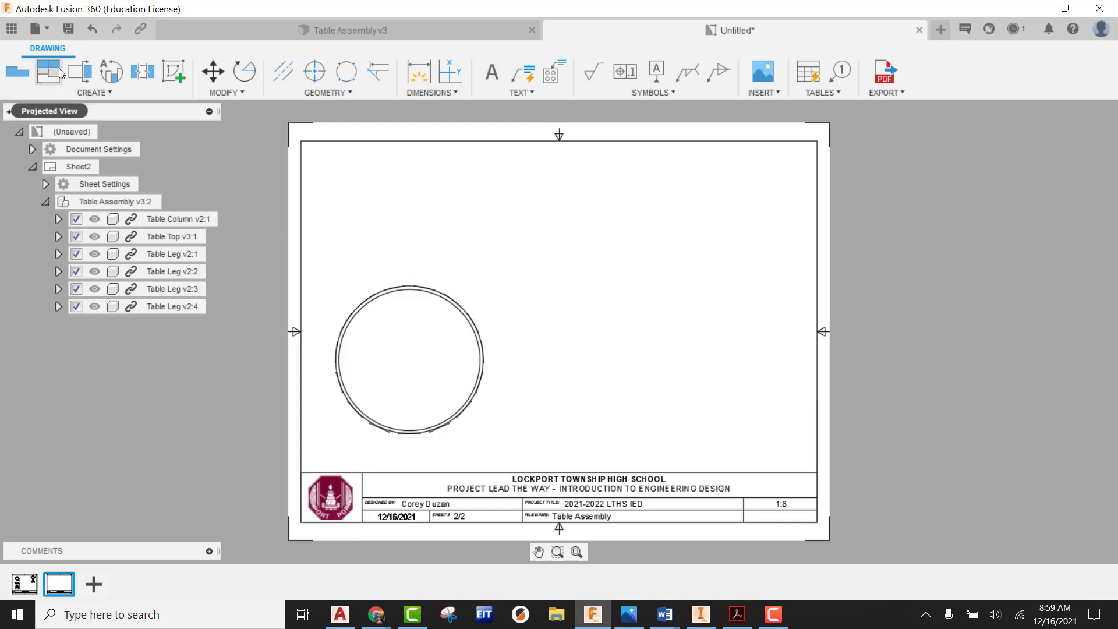
{"action": "left_click", "coordinate": [415, 348]}
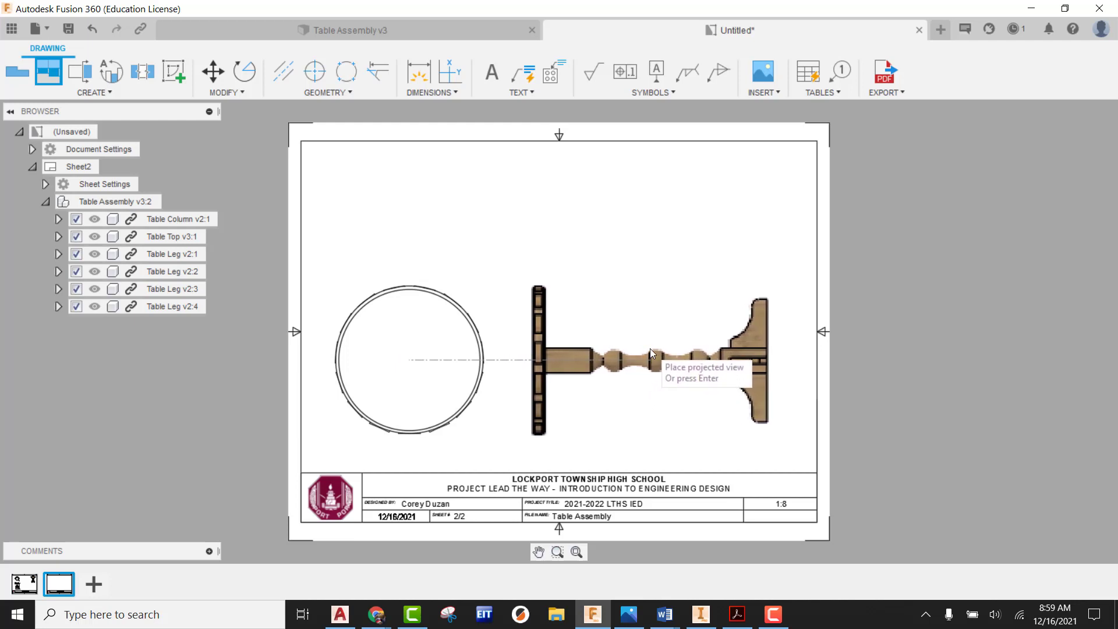
{"action": "key", "text": "Escape"}
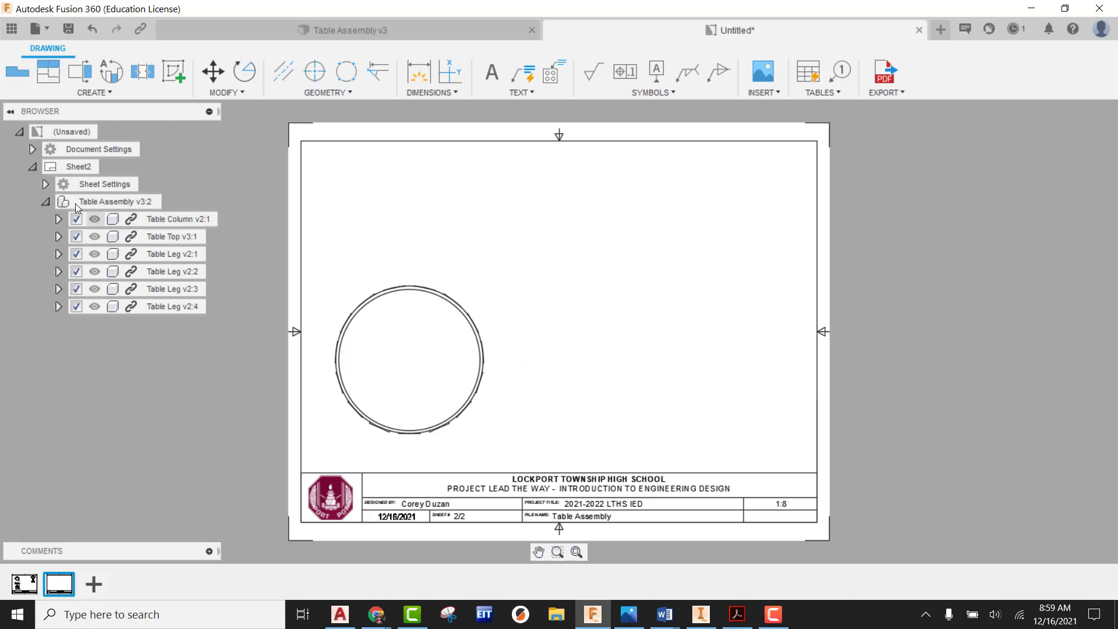
Hide the table column and all four table legs on the second sheet so that only the tabletop is shown
{"action": "left_click", "coordinate": [49, 202]}
{"action": "left_click", "coordinate": [50, 202]}
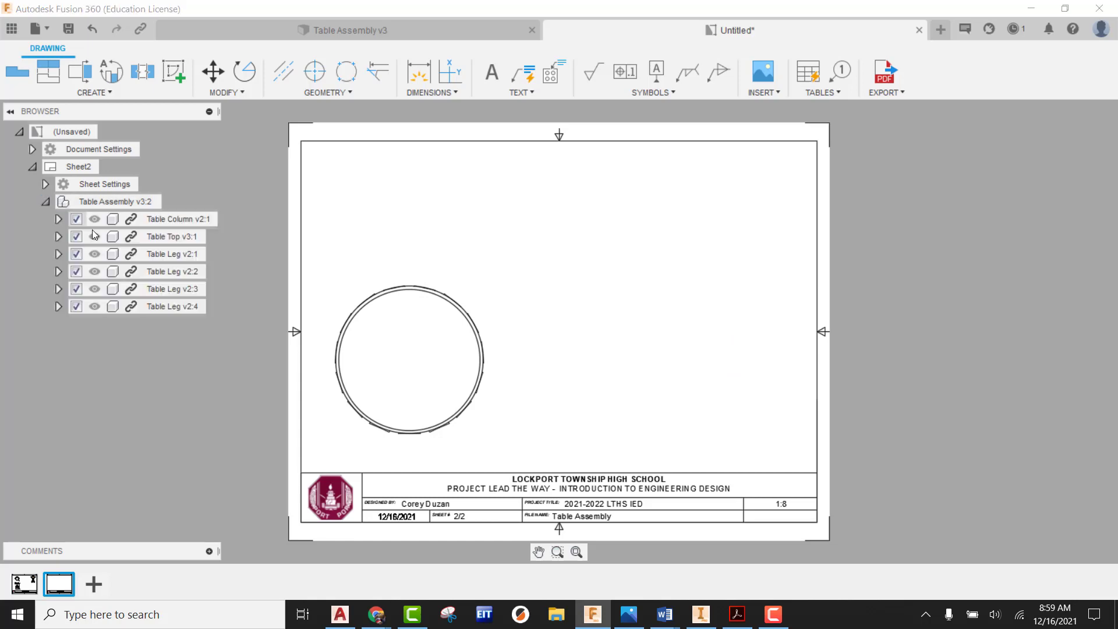
{"action": "left_click", "coordinate": [103, 256]}
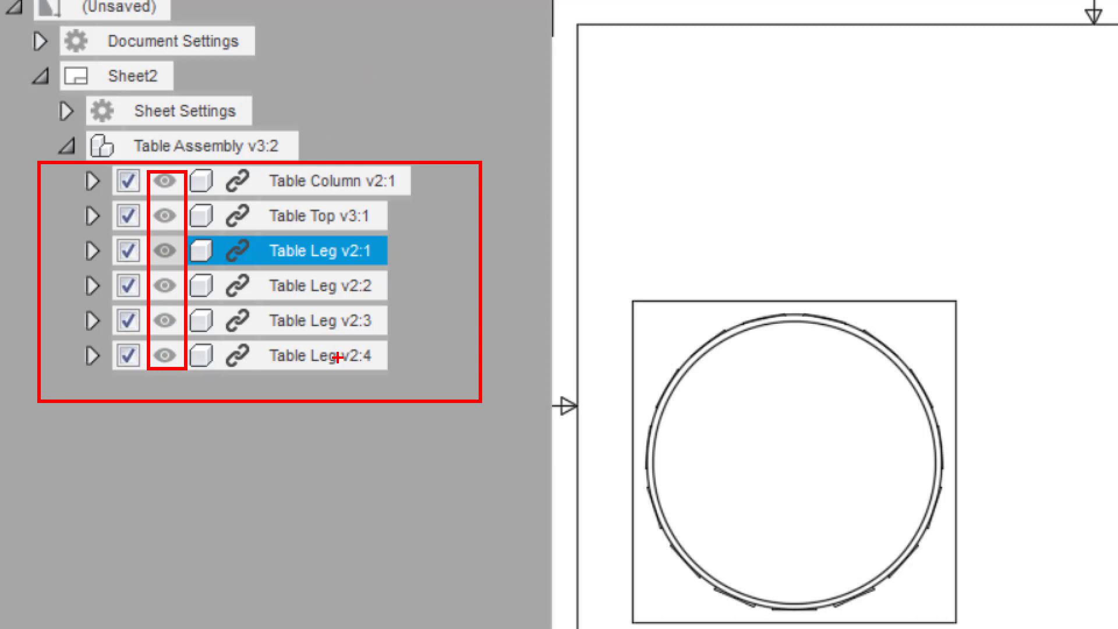
{"action": "key", "text": "Escape"}
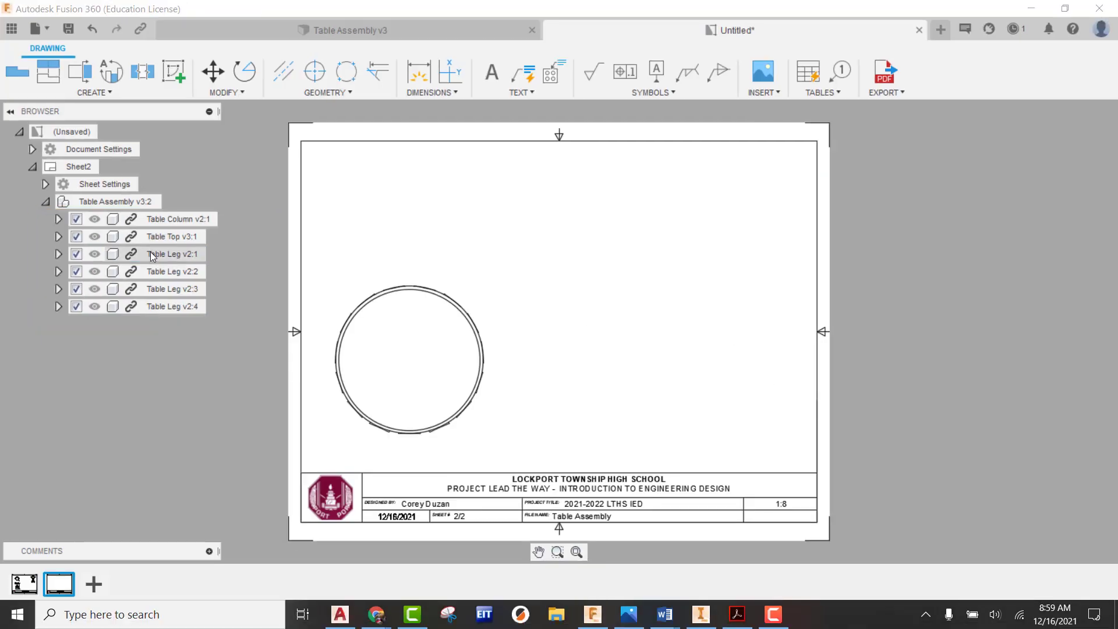
{"action": "left_click", "coordinate": [94, 219]}
{"action": "left_click", "coordinate": [94, 254]}
{"action": "left_click", "coordinate": [95, 271]}
{"action": "left_click", "coordinate": [94, 289]}
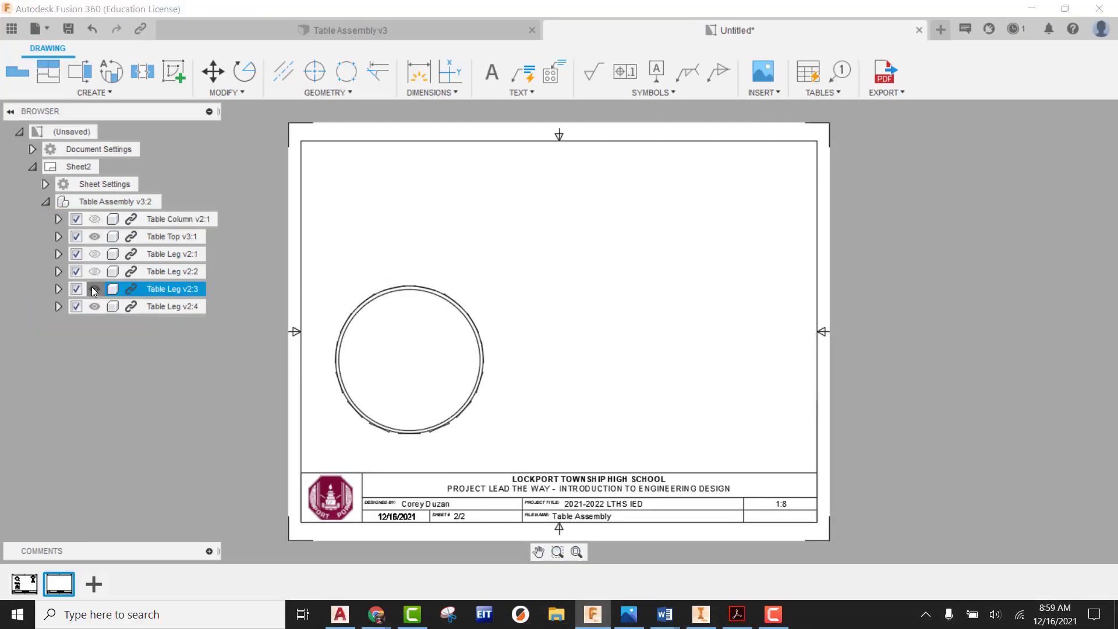
{"action": "left_click", "coordinate": [94, 306]}
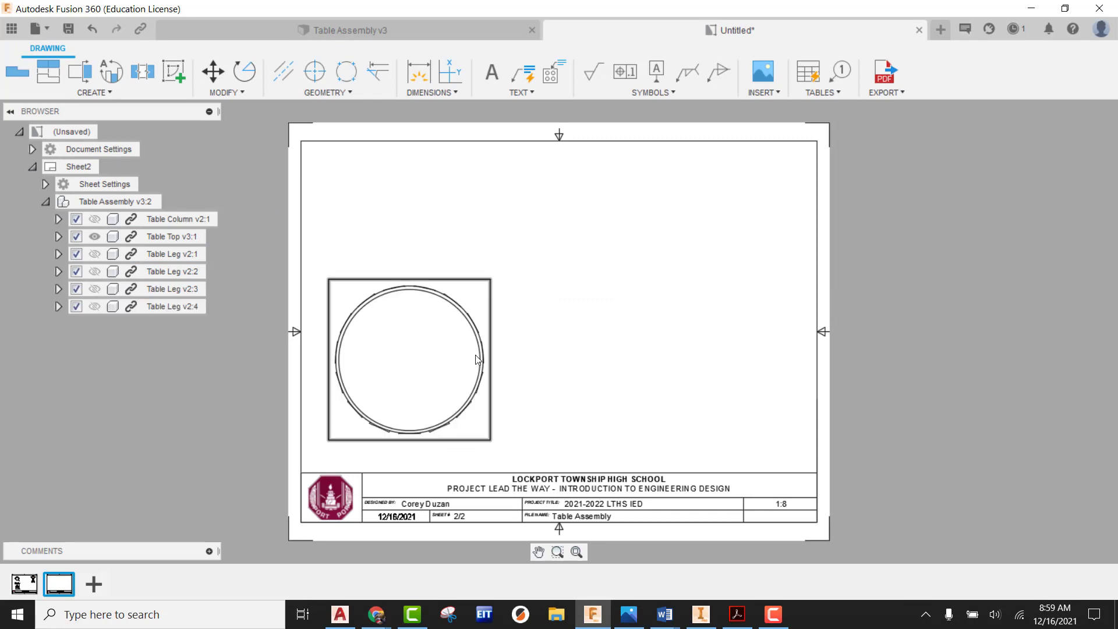
Start a section view from the tabletop view and draw a vertical section line through its centre, extending past both edges
{"action": "middle_click_drag", "start_coordinate": [559, 351], "coordinate": [547, 338]}
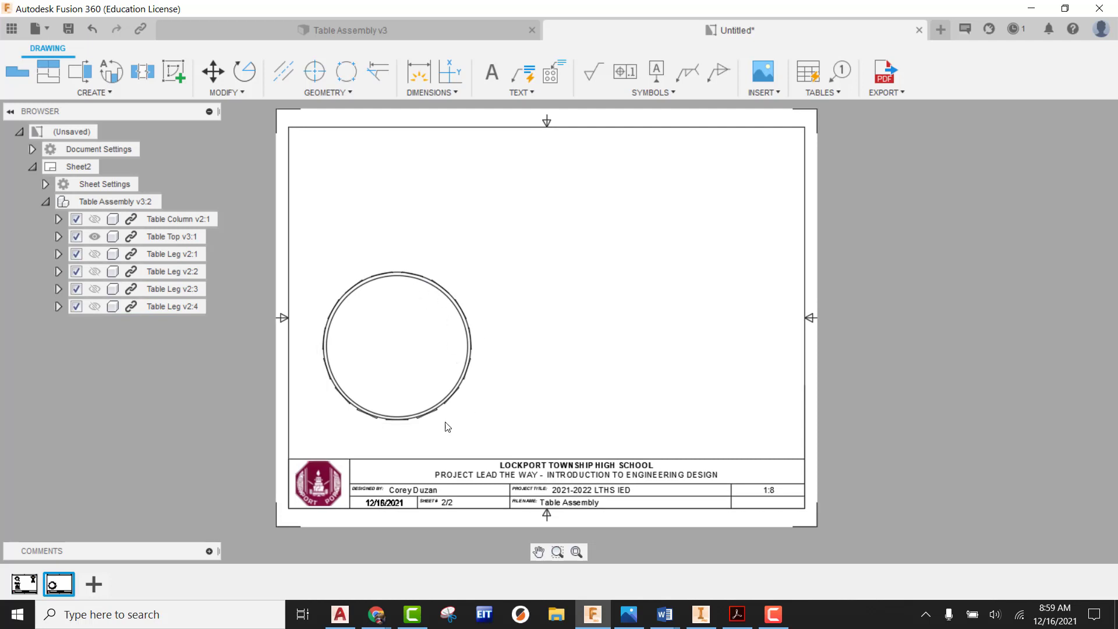
{"action": "left_click", "coordinate": [81, 73]}
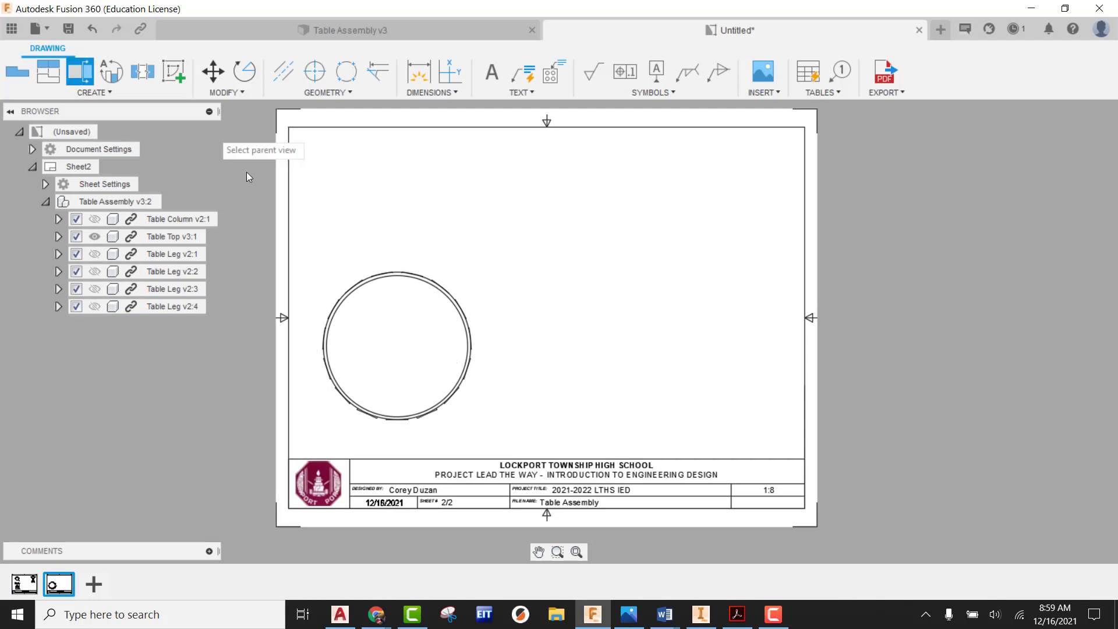
{"action": "left_click", "coordinate": [425, 325]}
{"action": "scroll", "coordinate": [385, 285], "scroll_direction": "up", "scroll_amount": 5}
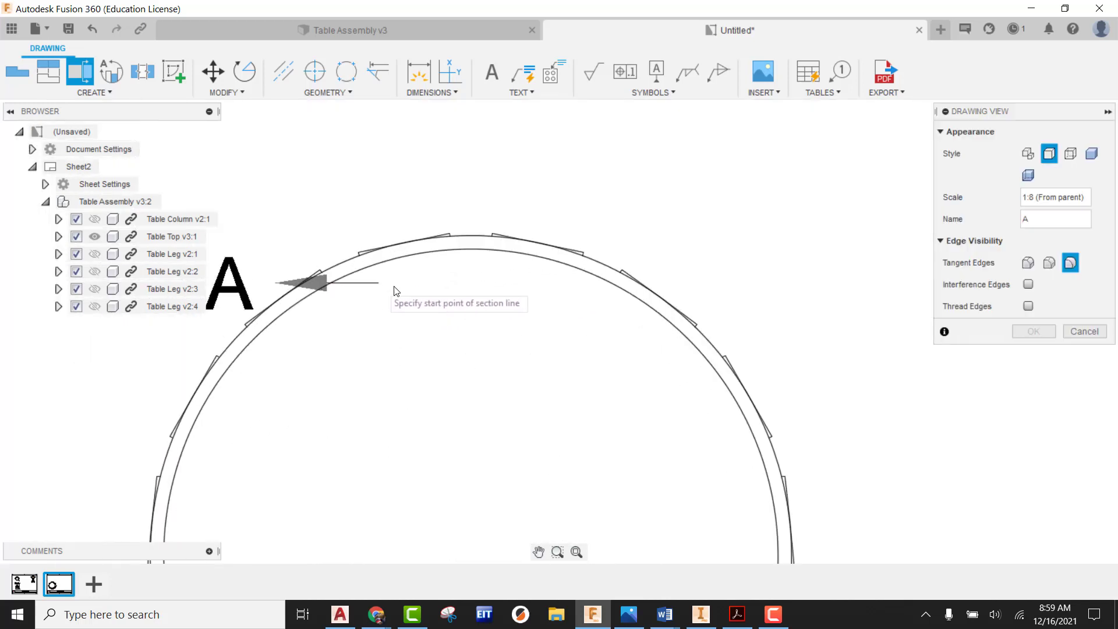
{"action": "scroll", "coordinate": [396, 291], "scroll_direction": "down", "scroll_amount": 5}
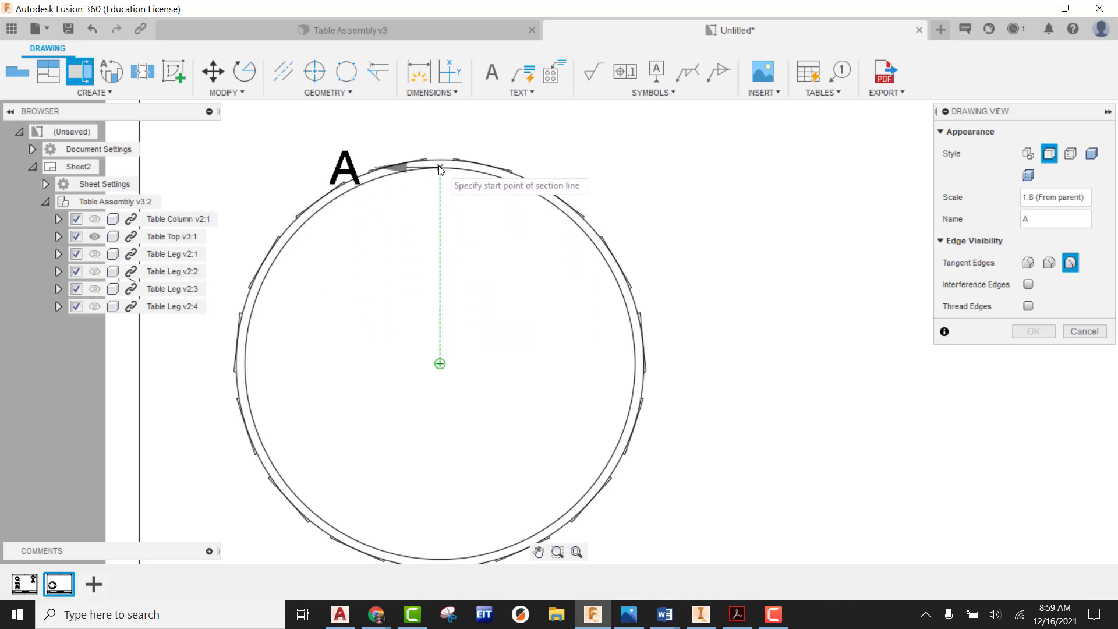
{"action": "left_click", "coordinate": [440, 123]}
{"action": "scroll", "coordinate": [441, 133], "scroll_direction": "down", "scroll_amount": 3}
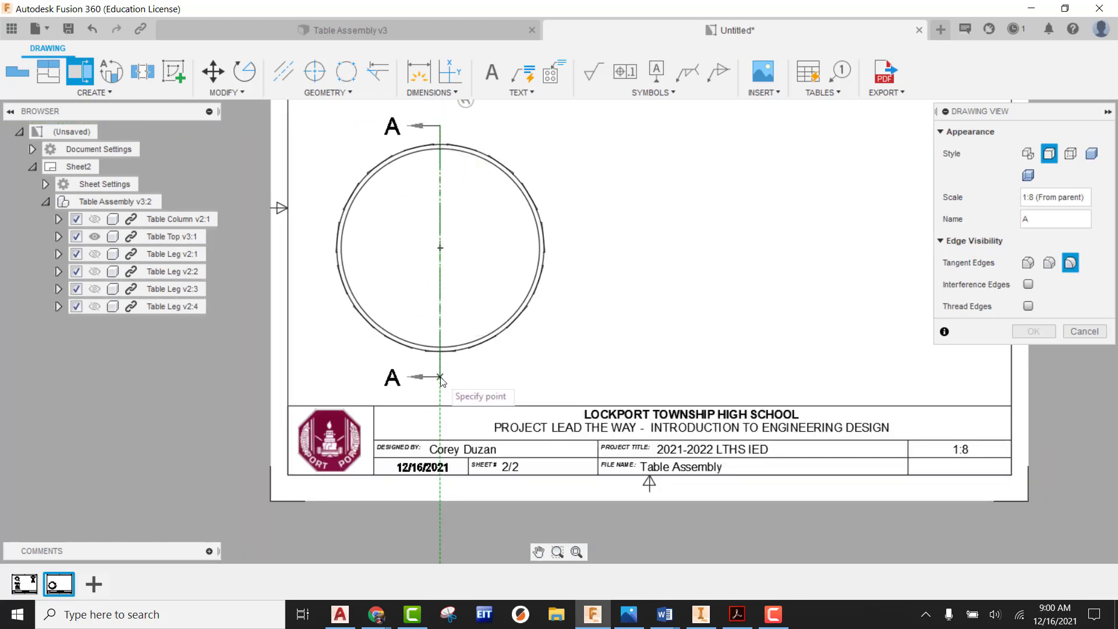
{"action": "left_click", "coordinate": [440, 373]}
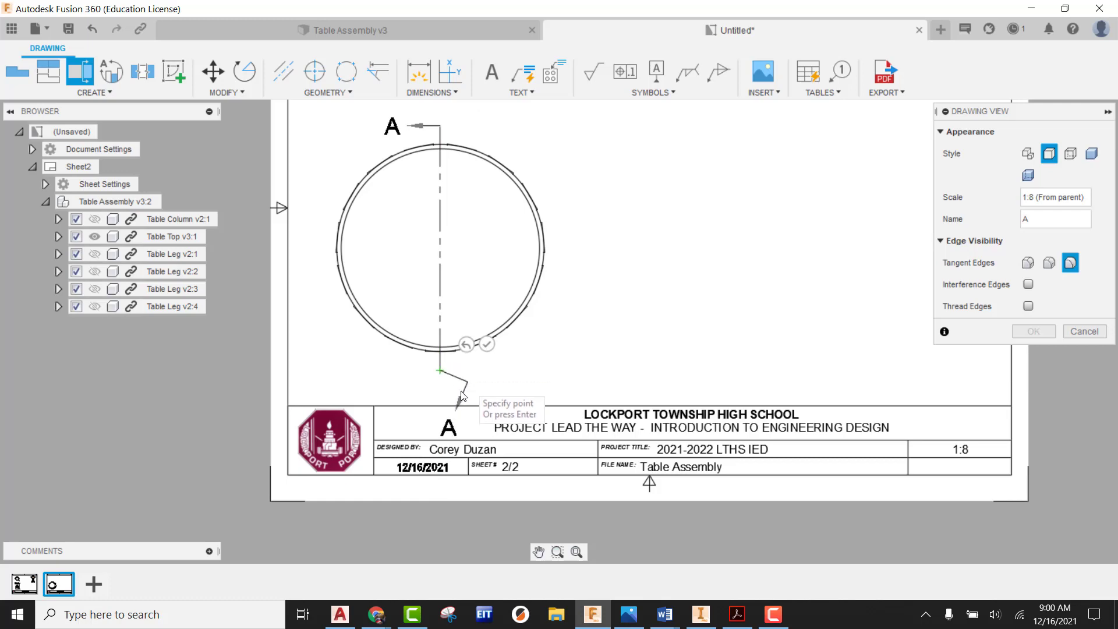
Finish the section line and place the full section view to the right of the tabletop view
{"action": "right_click", "coordinate": [484, 299]}
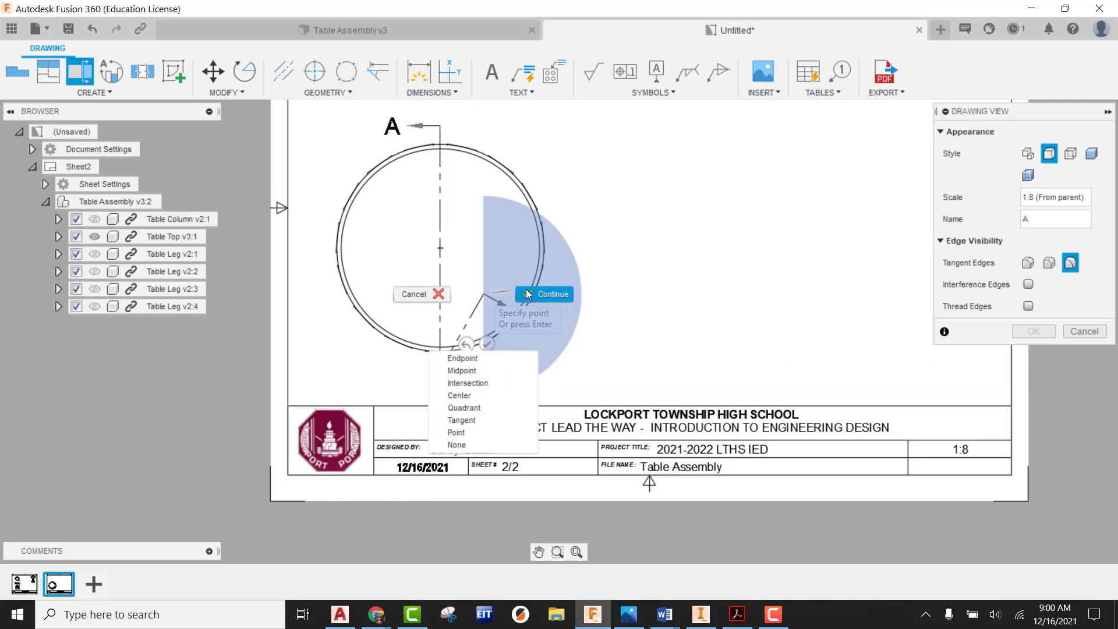
{"action": "left_click", "coordinate": [525, 293]}
{"action": "scroll", "coordinate": [525, 292], "scroll_direction": "down", "scroll_amount": 3}
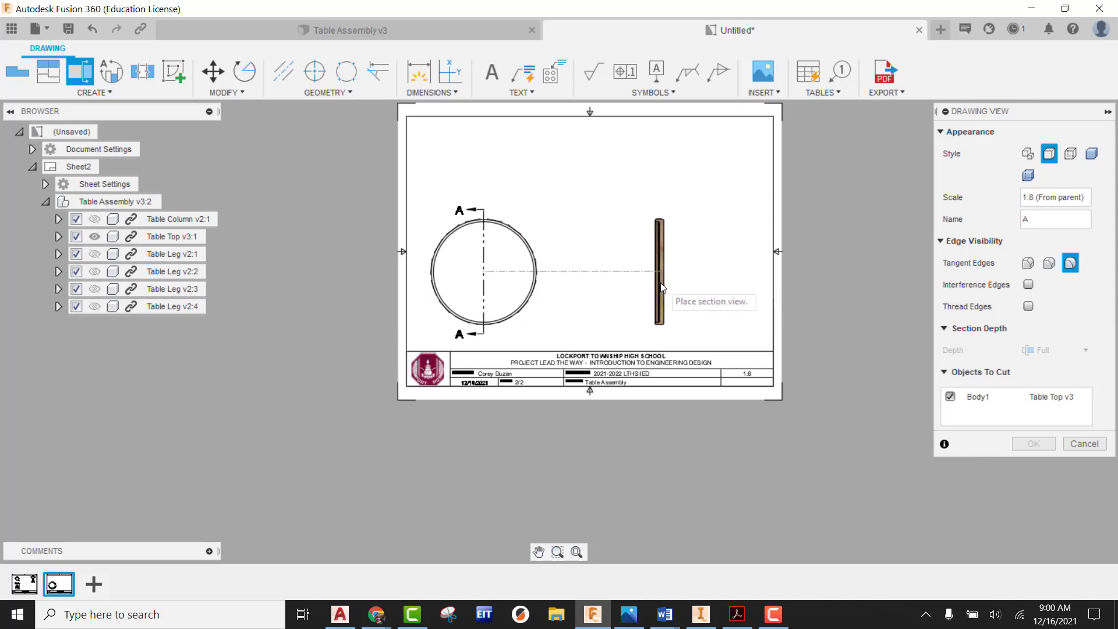
{"action": "left_click", "coordinate": [663, 284]}
{"action": "left_click", "coordinate": [1033, 443]}
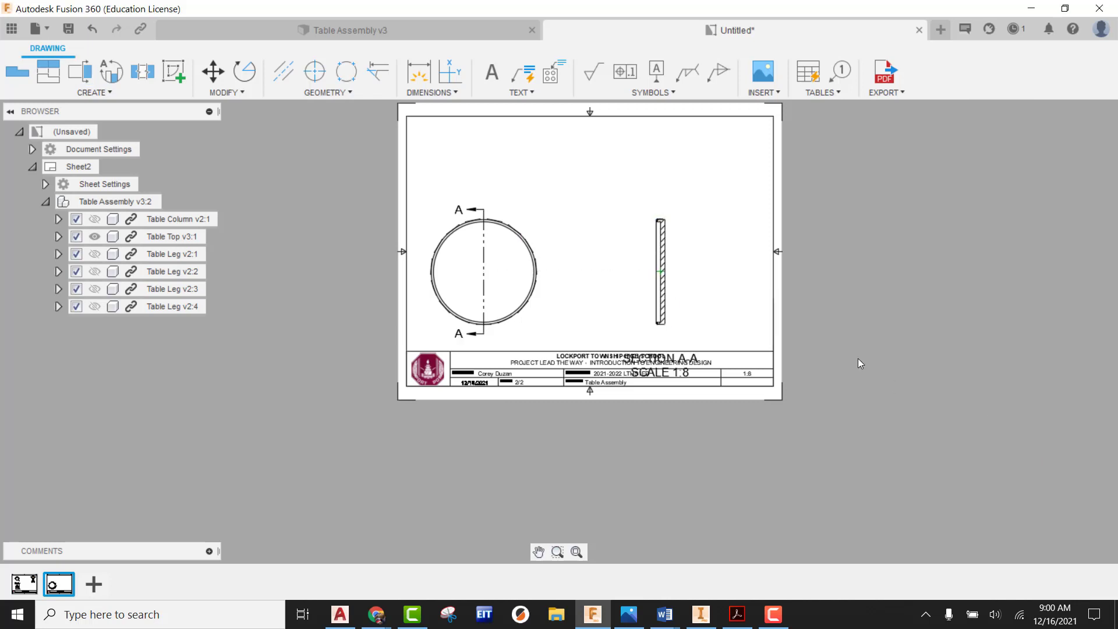
Move the SECTION A-A label up so it sits between the section view and the title block
{"action": "middle_click_drag", "start_coordinate": [564, 382], "coordinate": [538, 352]}
{"action": "left_click_drag", "start_coordinate": [480, 281], "coordinate": [486, 258]}
{"action": "scroll", "coordinate": [619, 397], "scroll_direction": "up", "scroll_amount": 2}
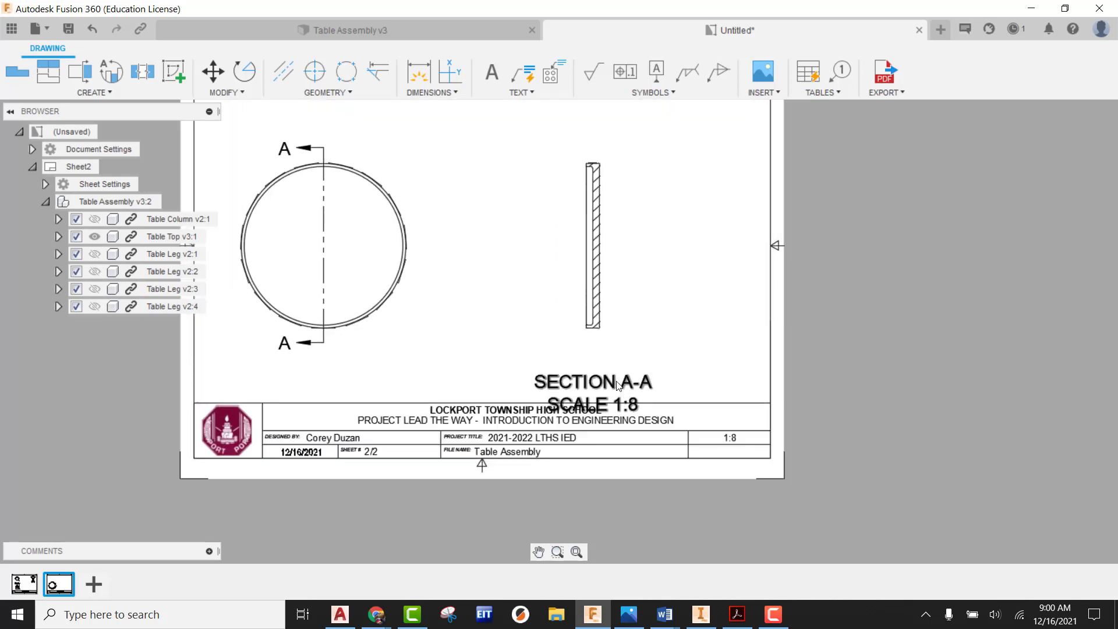
{"action": "left_click_drag", "start_coordinate": [618, 385], "coordinate": [615, 361]}
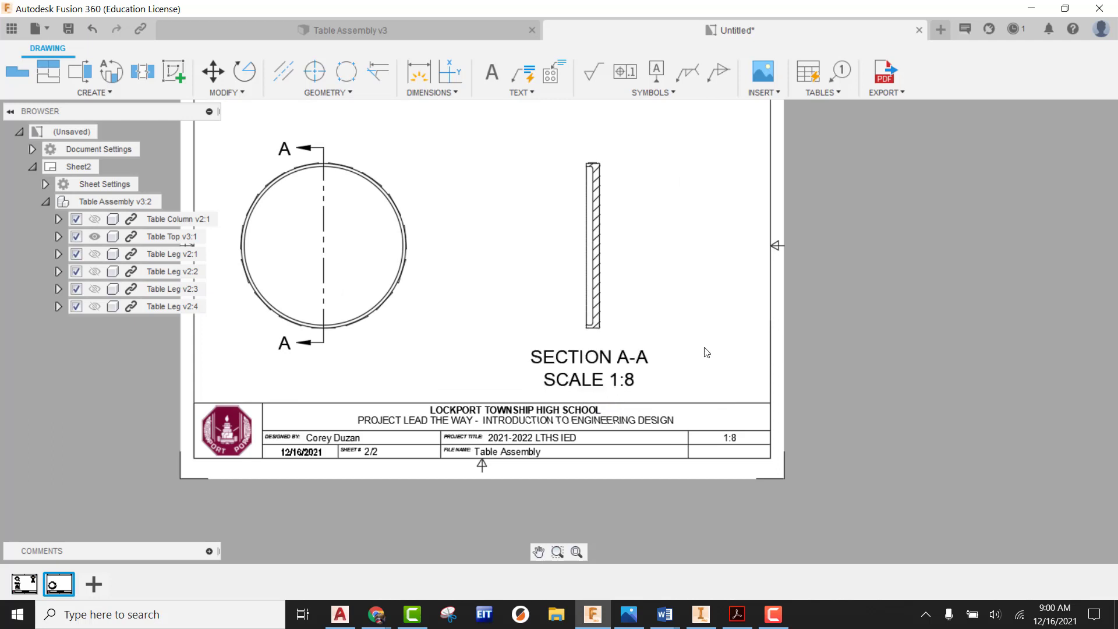
Set the text height of the whole SECTION A-A label to 0.125 in
{"action": "scroll", "coordinate": [716, 324], "scroll_direction": "down", "scroll_amount": 2}
{"action": "double_click", "coordinate": [612, 395]}
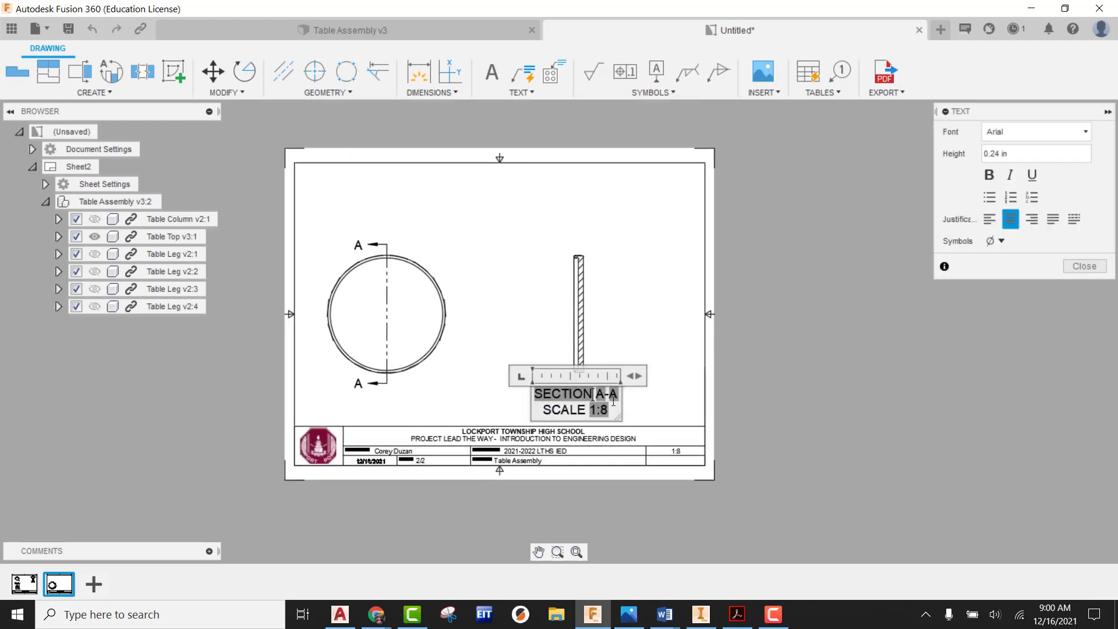
{"action": "left_click_drag", "start_coordinate": [615, 411], "coordinate": [492, 378]}
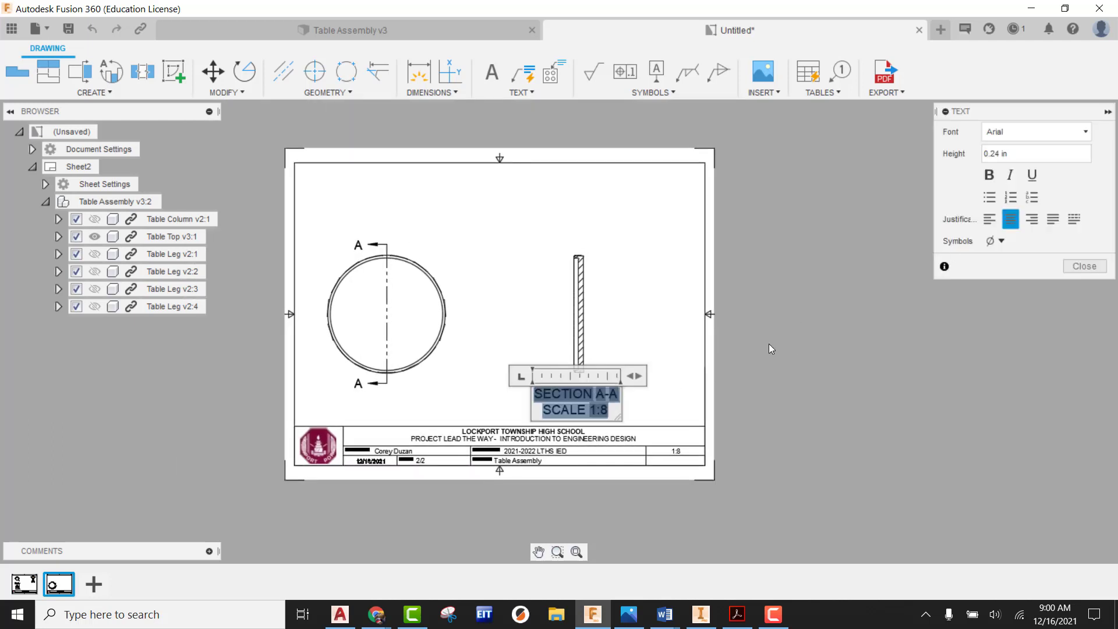
{"action": "left_click", "coordinate": [1024, 151]}
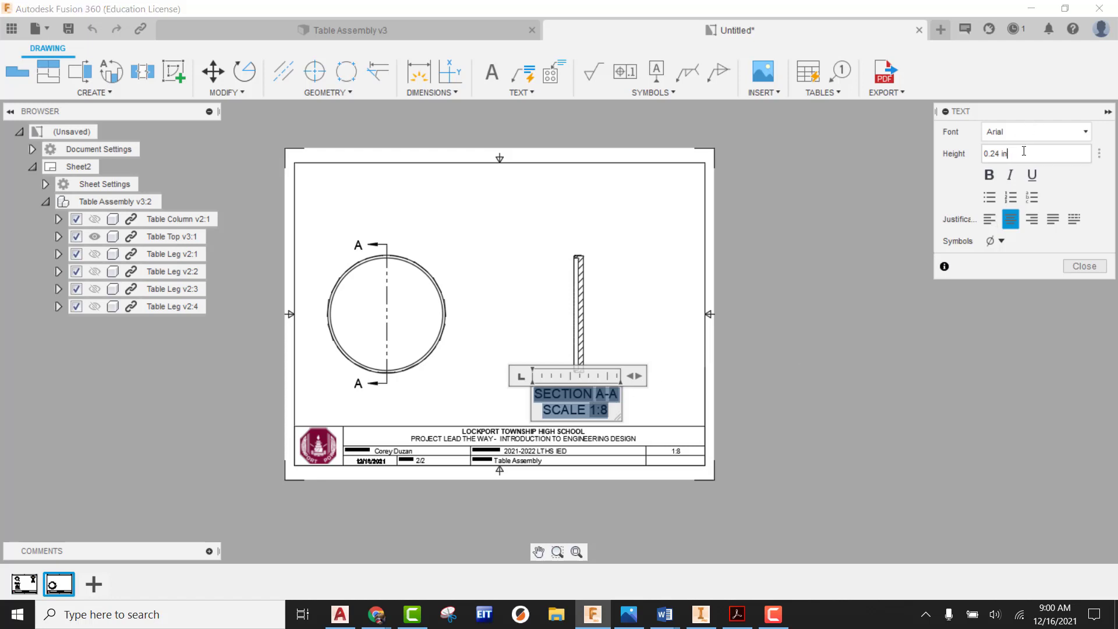
{"action": "type", "text": "0.12"}
{"action": "key", "text": "Return"}
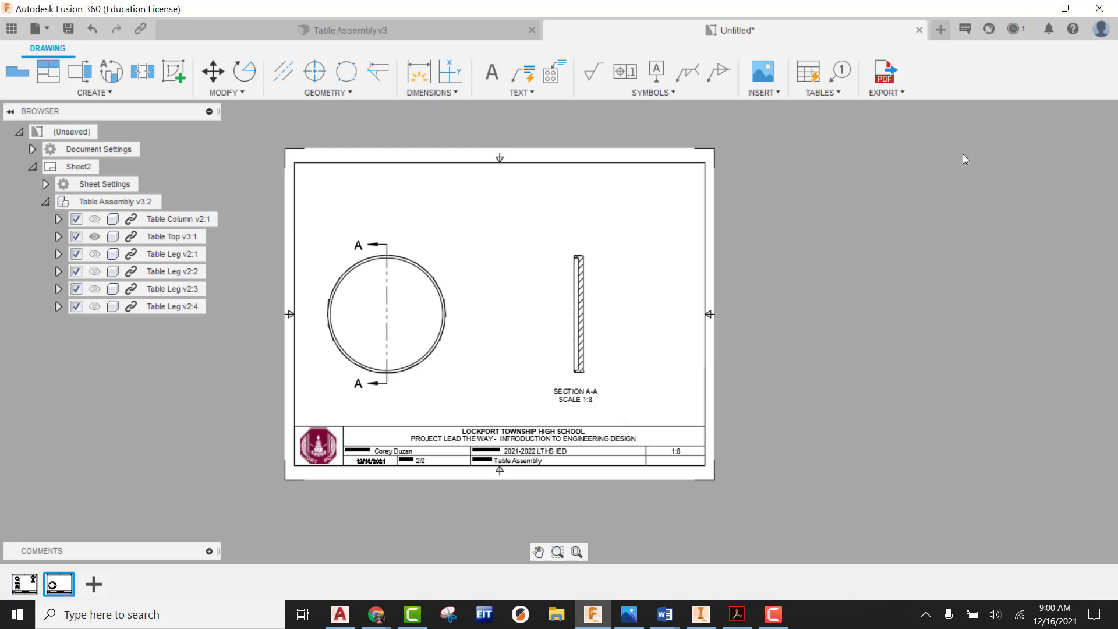
Set the SECTION A-A label's text height to 0.1875 in
{"action": "double_click", "coordinate": [588, 390]}
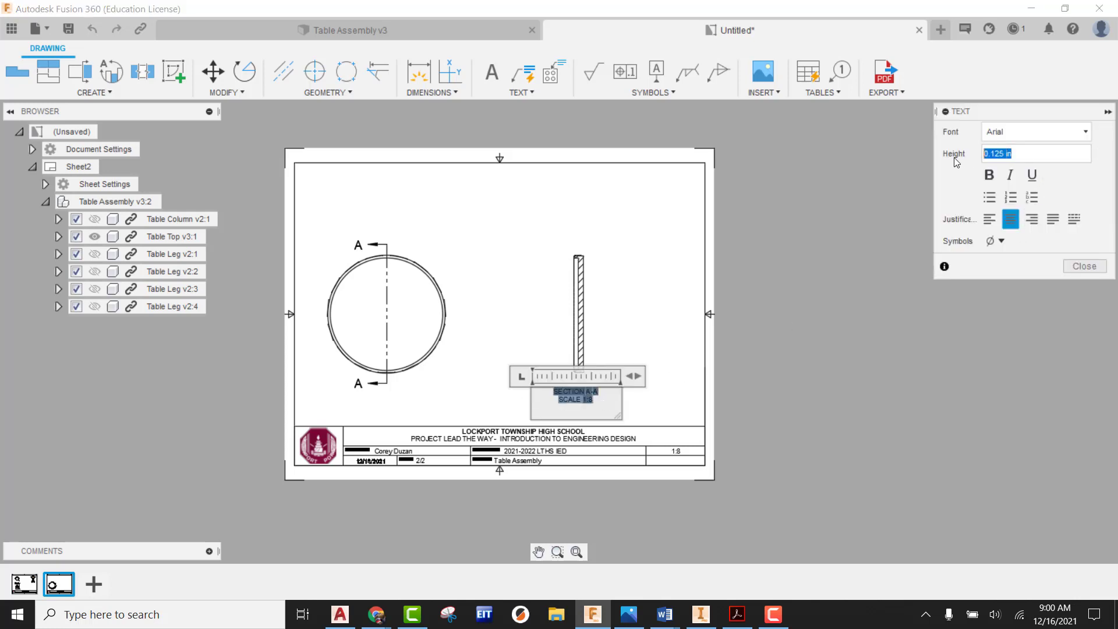
{"action": "type", "text": ".1875"}
{"action": "key", "text": "Return"}
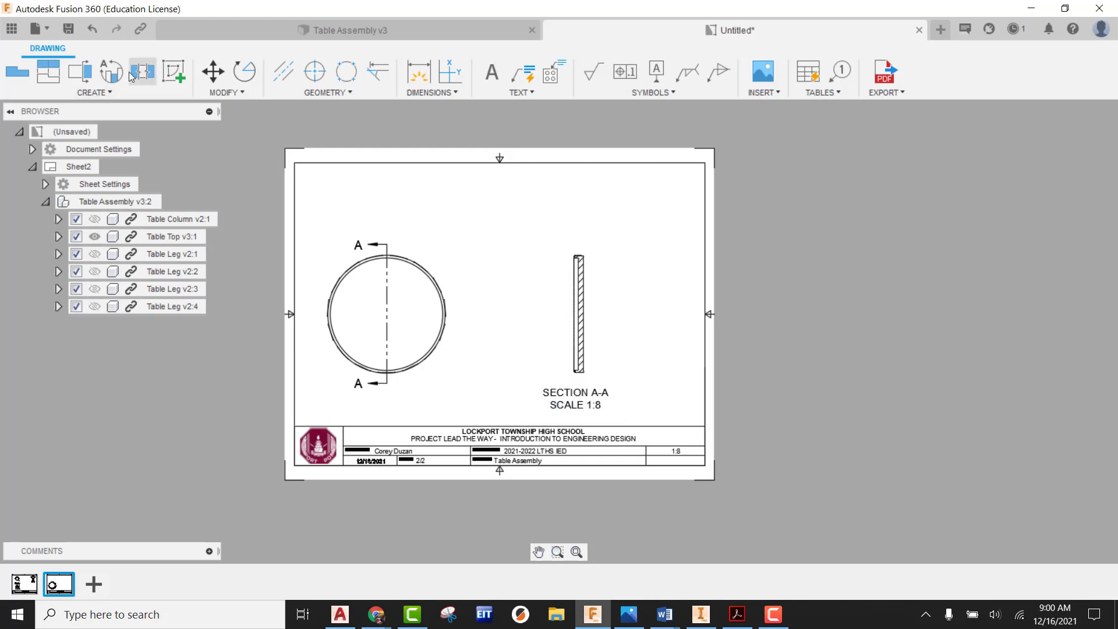
Project an isometric view from the round tabletop view and place it in the sheet's upper right corner
{"action": "left_click", "coordinate": [47, 71]}
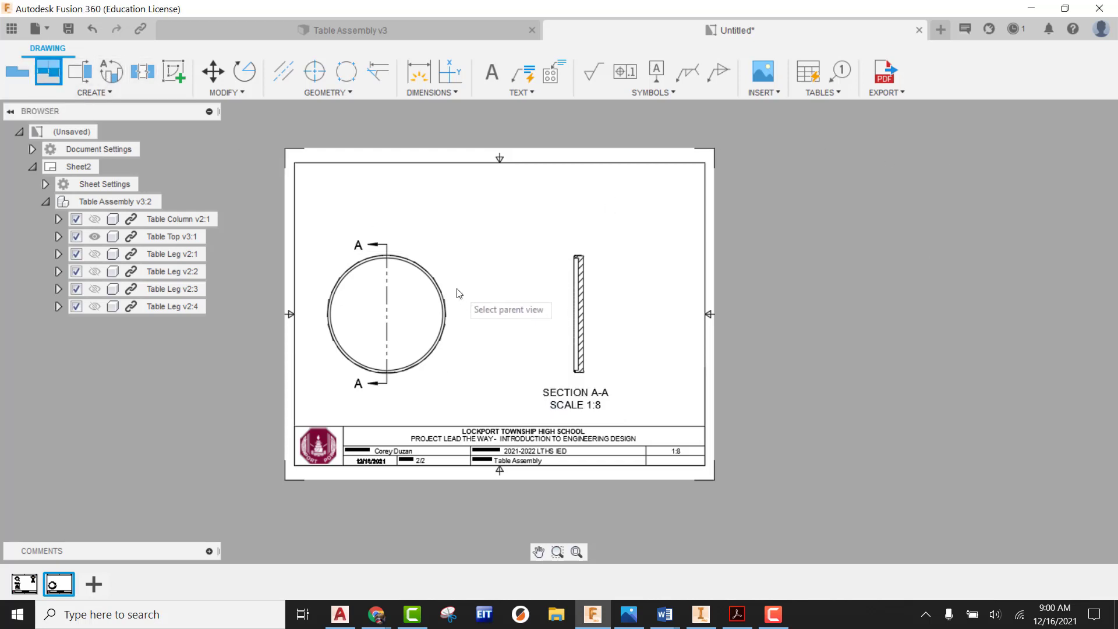
{"action": "left_click", "coordinate": [442, 285]}
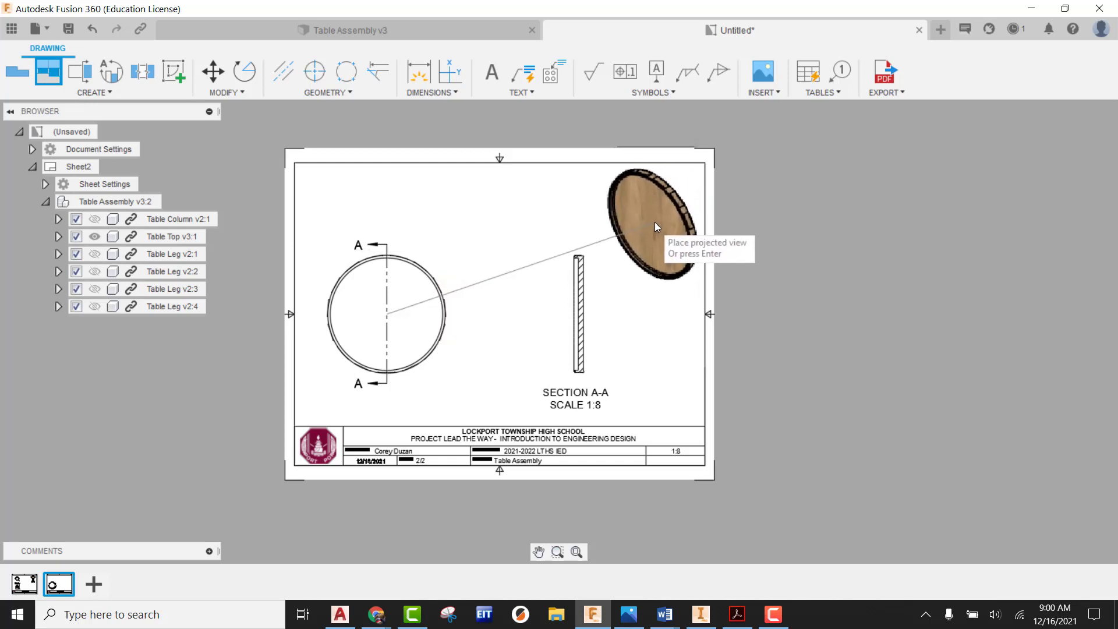
{"action": "left_click", "coordinate": [649, 221]}
{"action": "right_click", "coordinate": [639, 215]}
{"action": "left_click", "coordinate": [684, 217]}
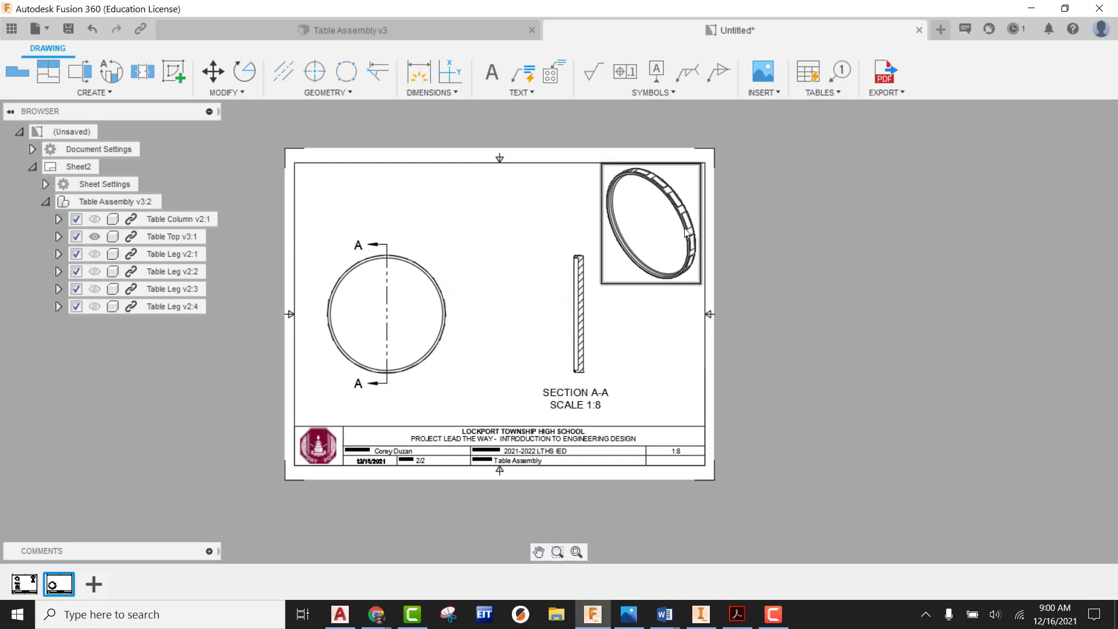
Change the isometric tabletop view's style to shaded
{"action": "double_click", "coordinate": [673, 227]}
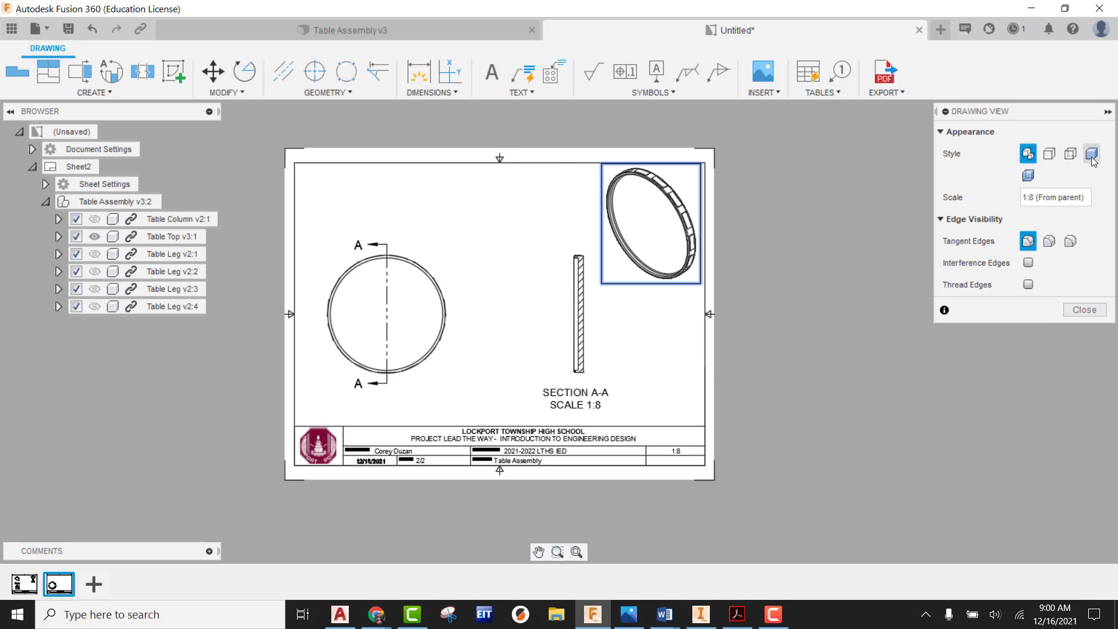
{"action": "left_click", "coordinate": [1091, 154]}
{"action": "left_click", "coordinate": [1084, 310]}
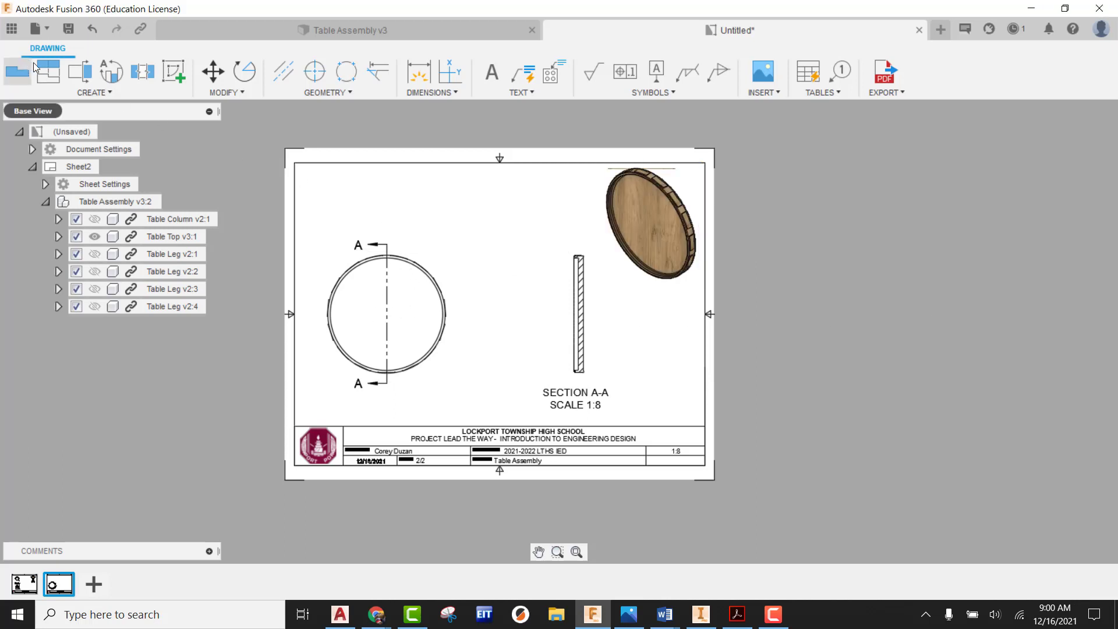
Dimension the tabletop's outer diameter, placing the dimension just above and to the right of the circle
{"action": "left_click", "coordinate": [419, 71]}
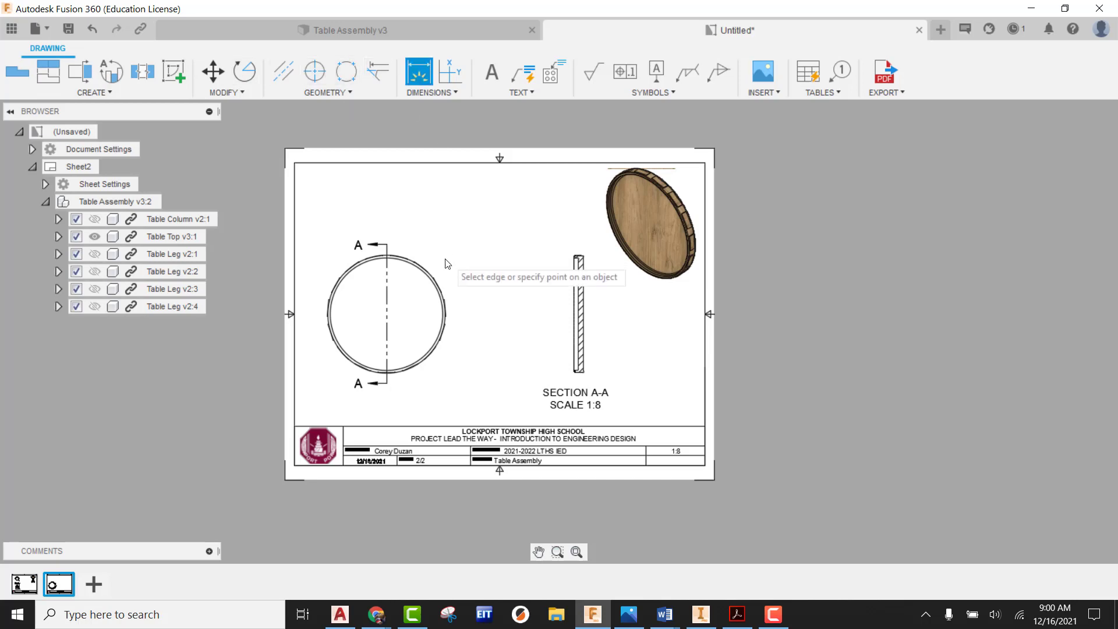
{"action": "scroll", "coordinate": [375, 257], "scroll_direction": "up", "scroll_amount": 6}
{"action": "left_click", "coordinate": [374, 267]}
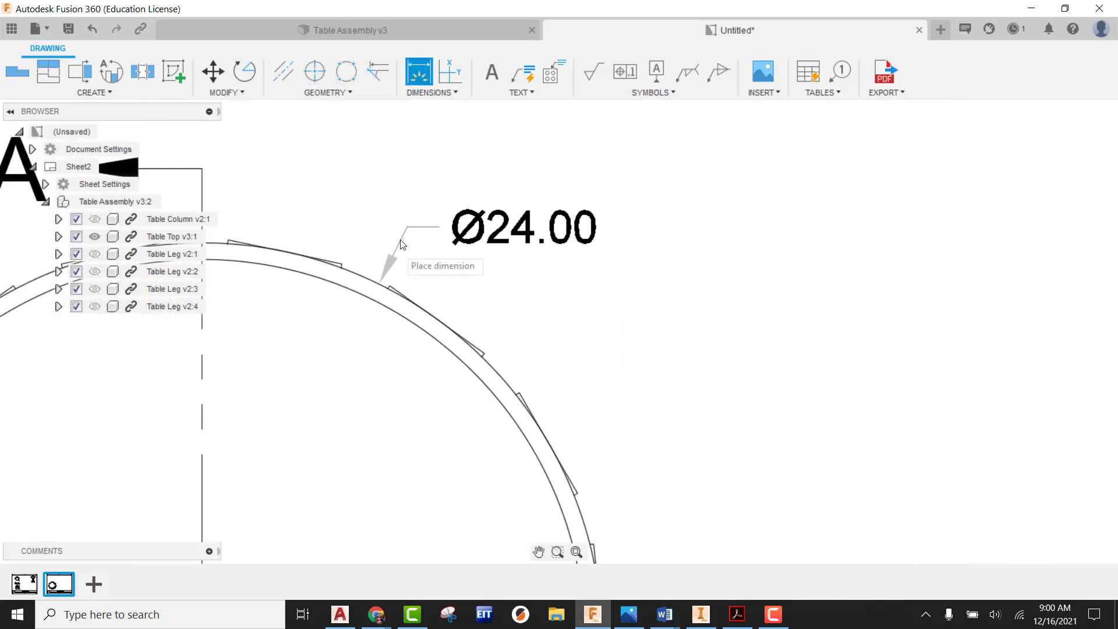
{"action": "scroll", "coordinate": [424, 192], "scroll_direction": "down", "scroll_amount": 5}
{"action": "scroll", "coordinate": [424, 193], "scroll_direction": "down", "scroll_amount": 3}
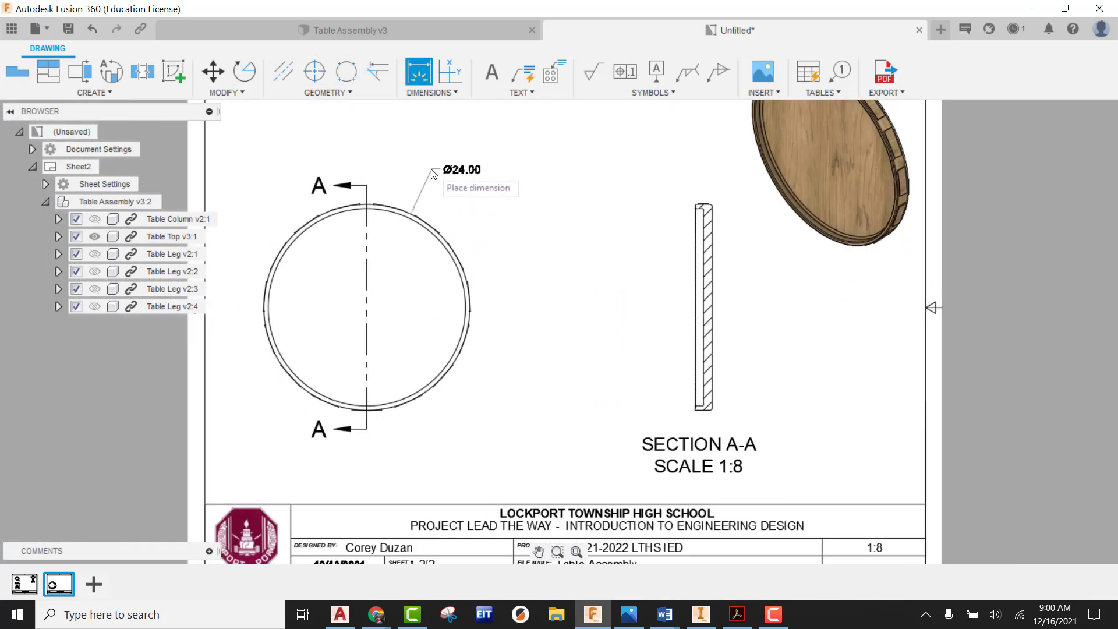
{"action": "left_click", "coordinate": [431, 169]}
Dimension the tabletop's overall thickness above the section view, from one face to the other
{"action": "scroll", "coordinate": [735, 196], "scroll_direction": "up", "scroll_amount": 5}
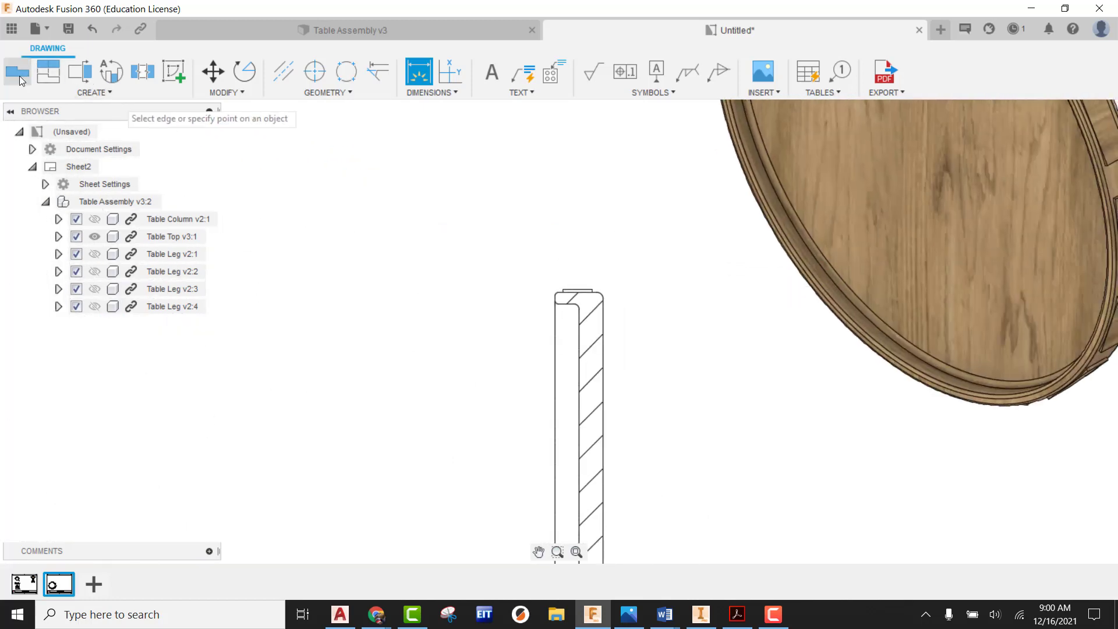
{"action": "scroll", "coordinate": [577, 314], "scroll_direction": "up", "scroll_amount": 3}
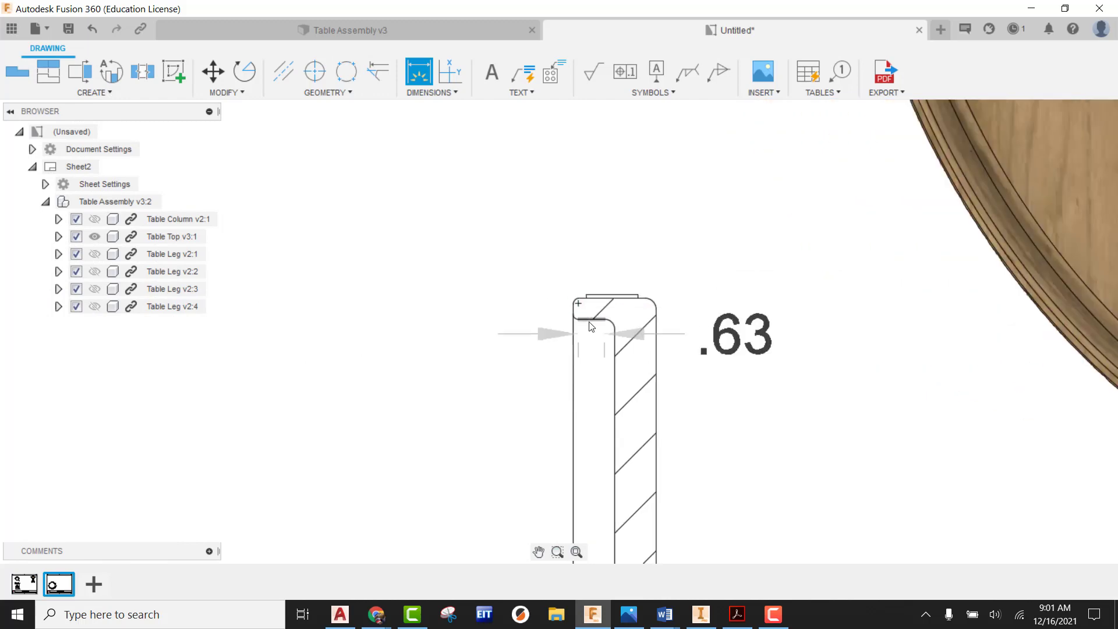
{"action": "scroll", "coordinate": [574, 312], "scroll_direction": "up", "scroll_amount": 2}
{"action": "left_click", "coordinate": [573, 297]}
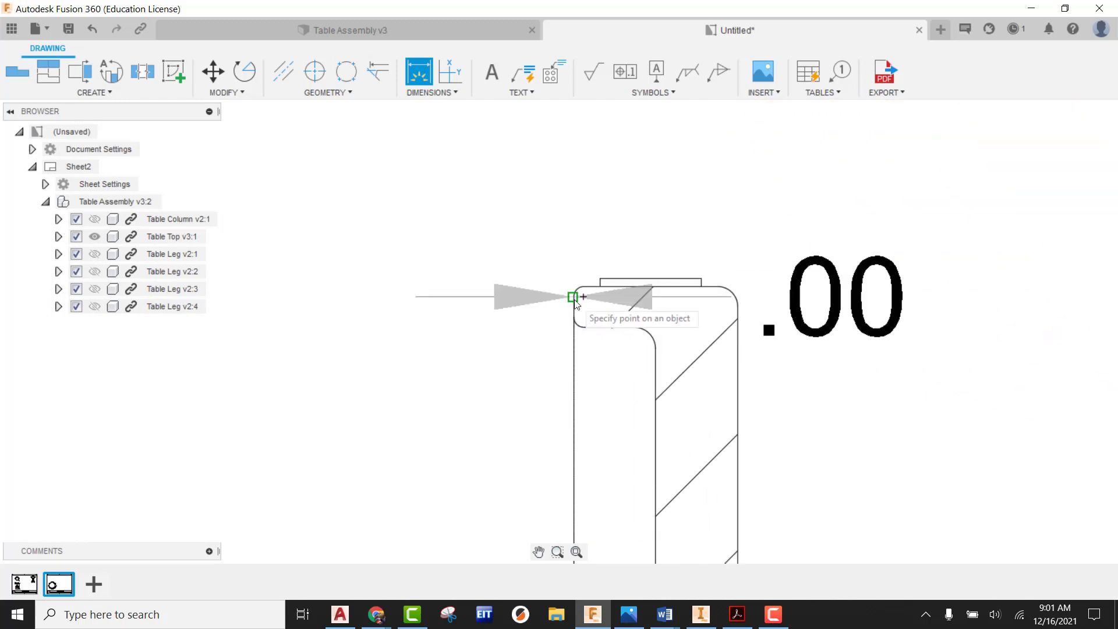
{"action": "scroll", "coordinate": [691, 309], "scroll_direction": "down", "scroll_amount": 2}
{"action": "scroll", "coordinate": [649, 303], "scroll_direction": "up", "scroll_amount": 1}
{"action": "left_click", "coordinate": [639, 305]}
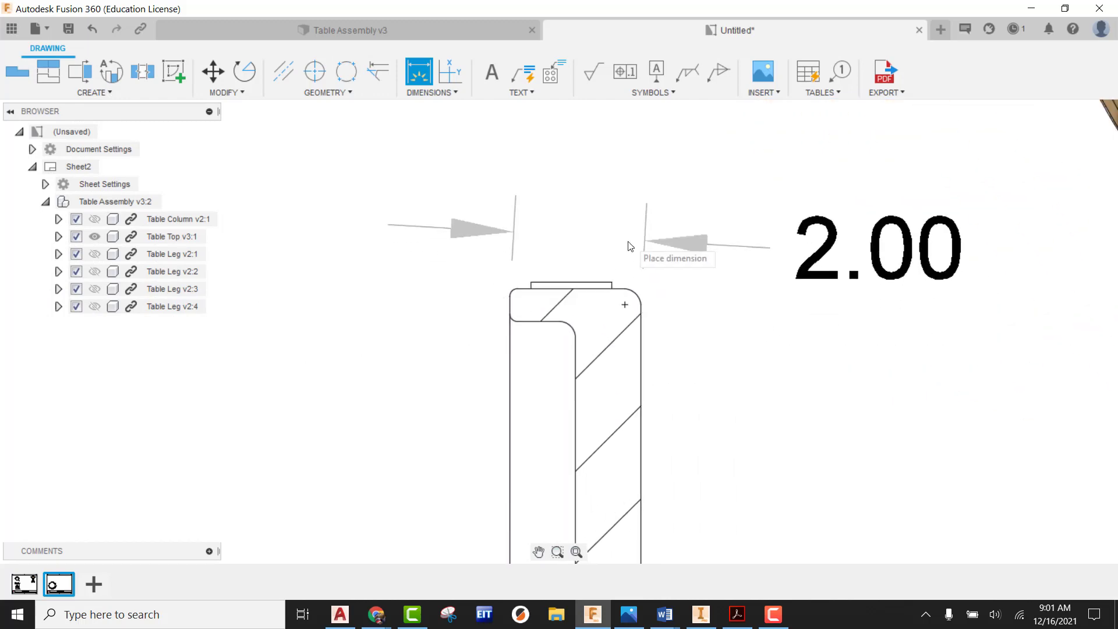
{"action": "scroll", "coordinate": [630, 241], "scroll_direction": "down", "scroll_amount": 3}
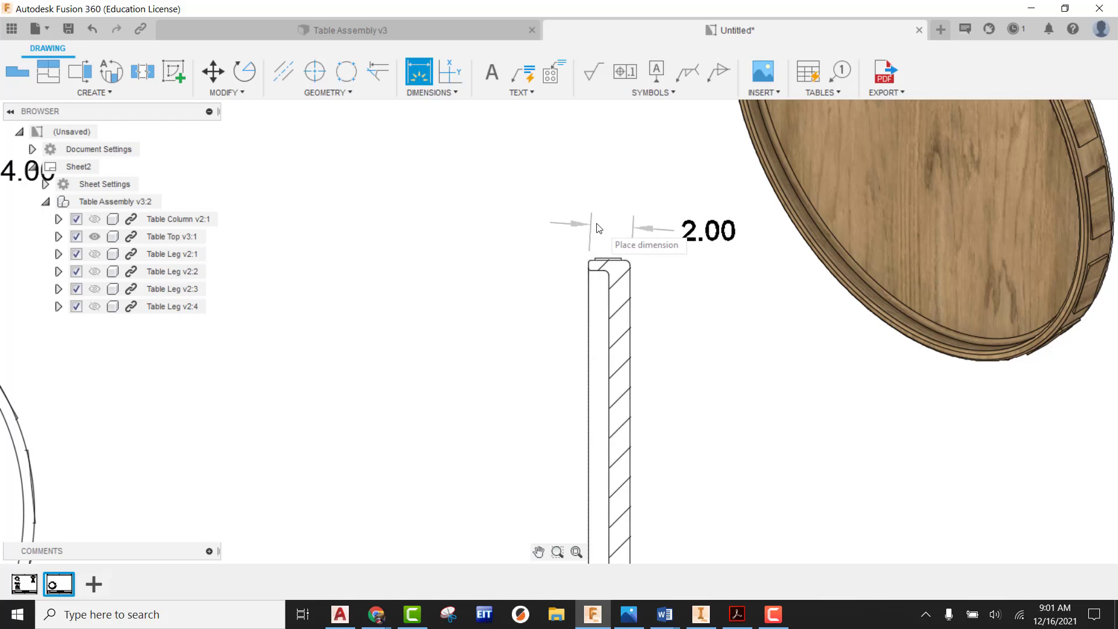
{"action": "left_click", "coordinate": [595, 226]}
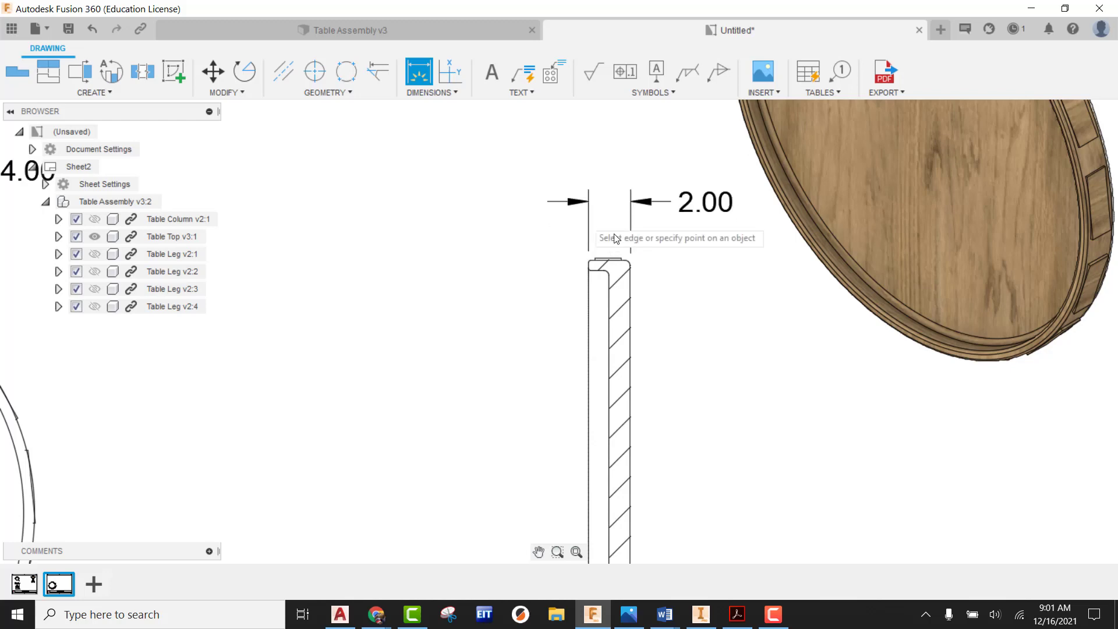
{"action": "scroll", "coordinate": [780, 259], "scroll_direction": "down", "scroll_amount": 3}
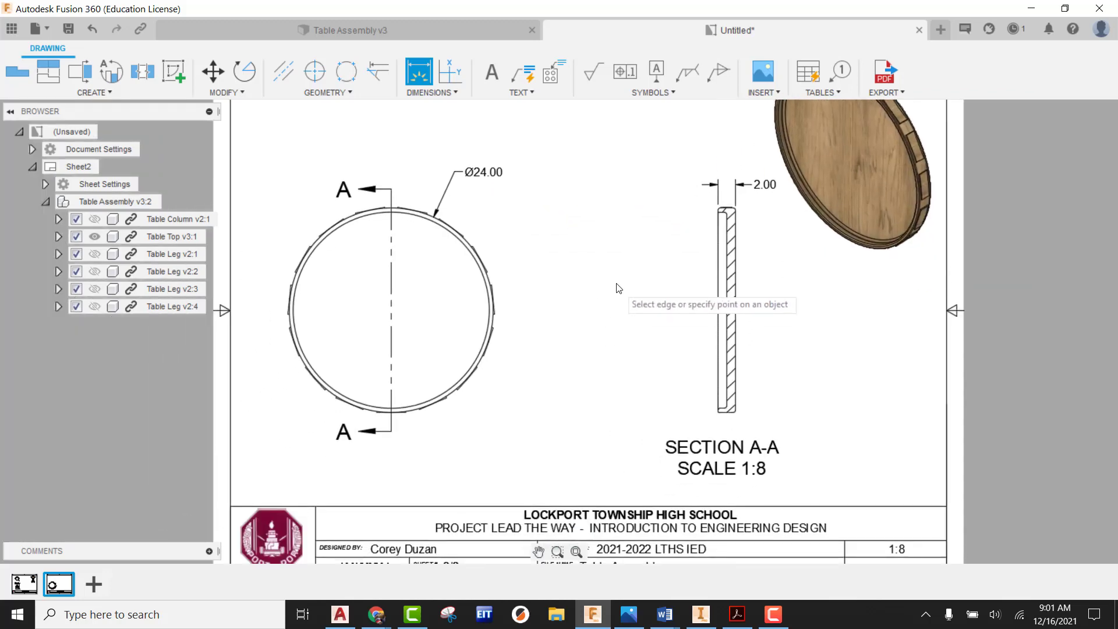
{"action": "right_click", "coordinate": [657, 257]}
{"action": "left_click", "coordinate": [717, 250]}
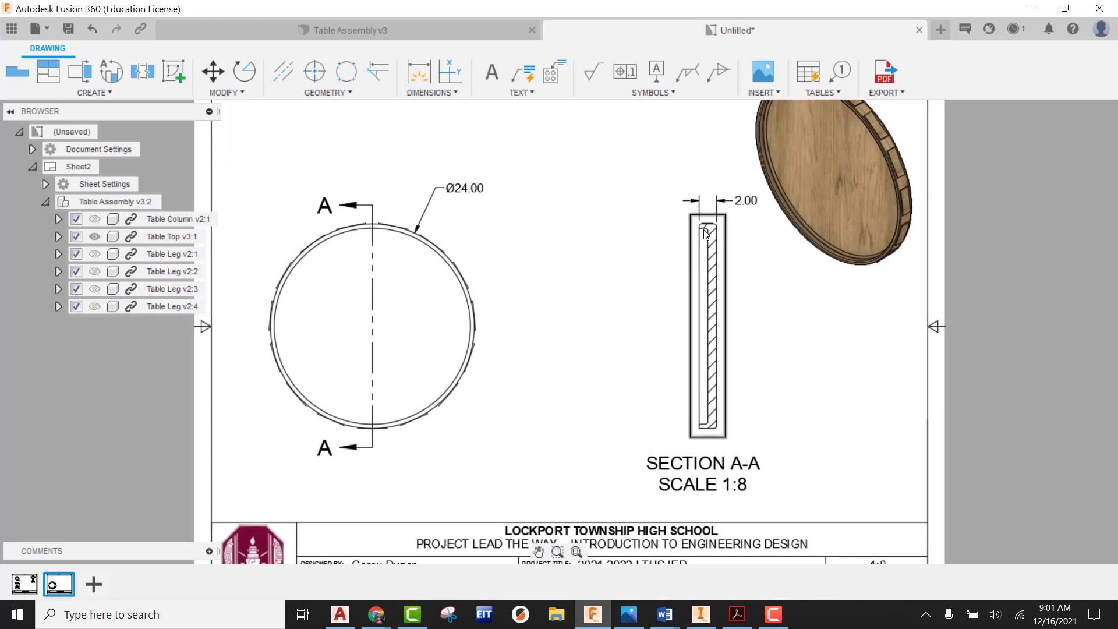
{"action": "scroll", "coordinate": [709, 244], "scroll_direction": "up", "scroll_amount": 4}
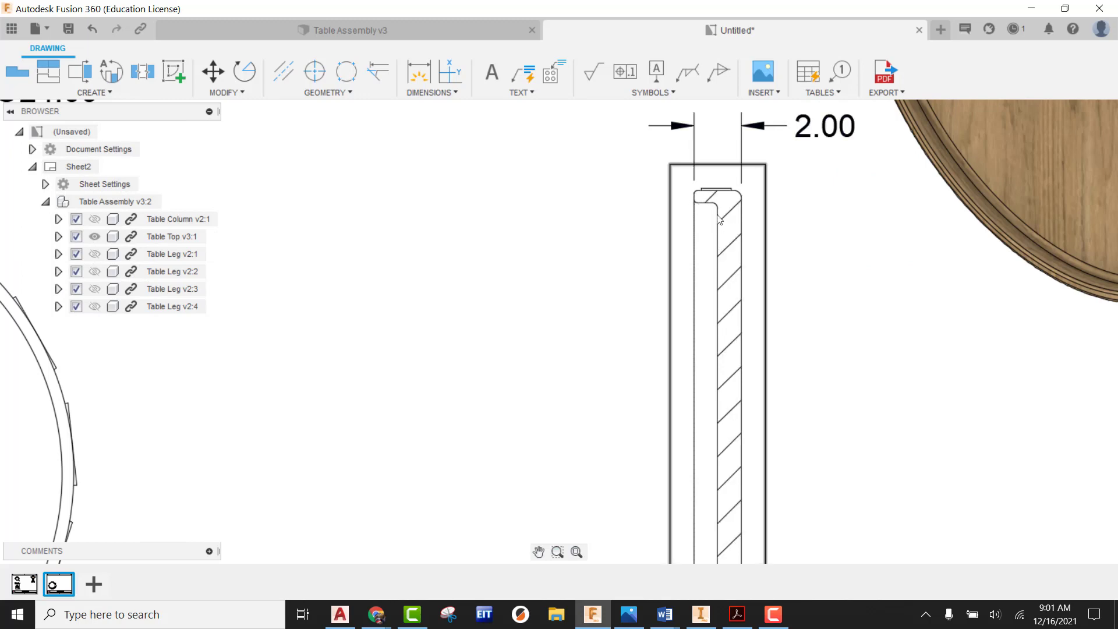
{"action": "scroll", "coordinate": [718, 218], "scroll_direction": "down", "scroll_amount": 5}
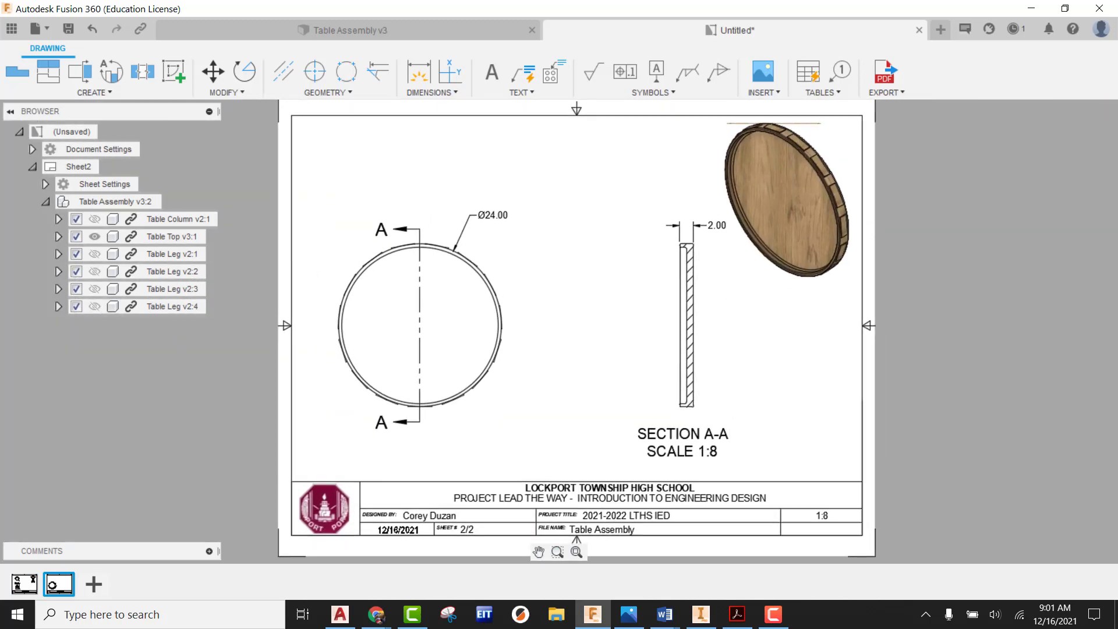
{"action": "middle_click", "coordinate": [729, 301]}
{"action": "middle_click", "coordinate": [729, 301]}
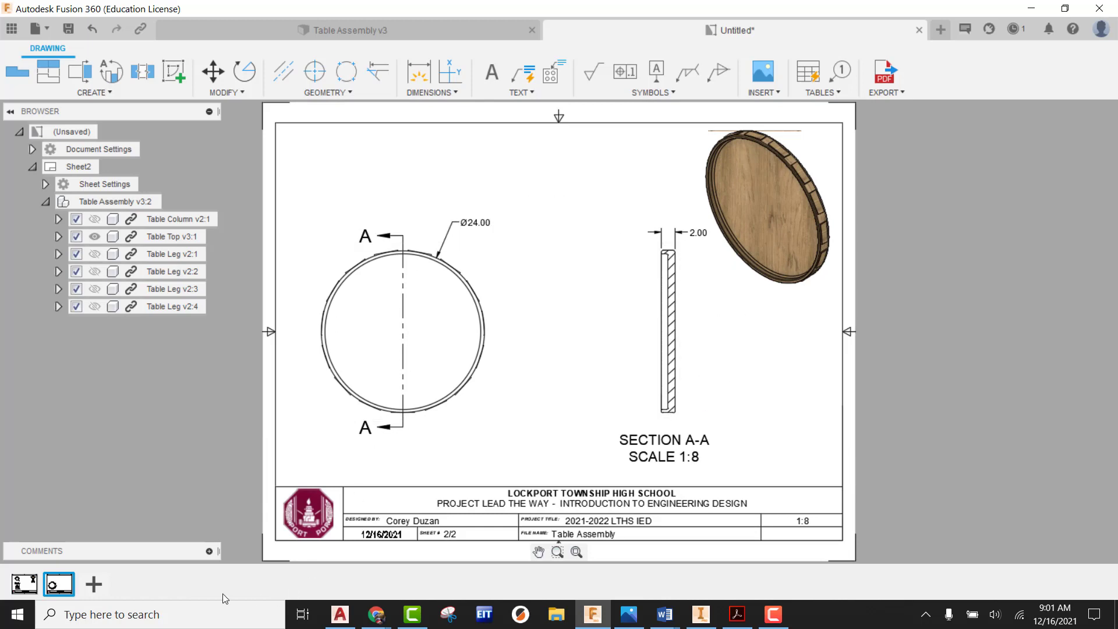
Add a third sheet and place a front base view of the table assembly at 1:8 on its left side
{"action": "left_click", "coordinate": [94, 584]}
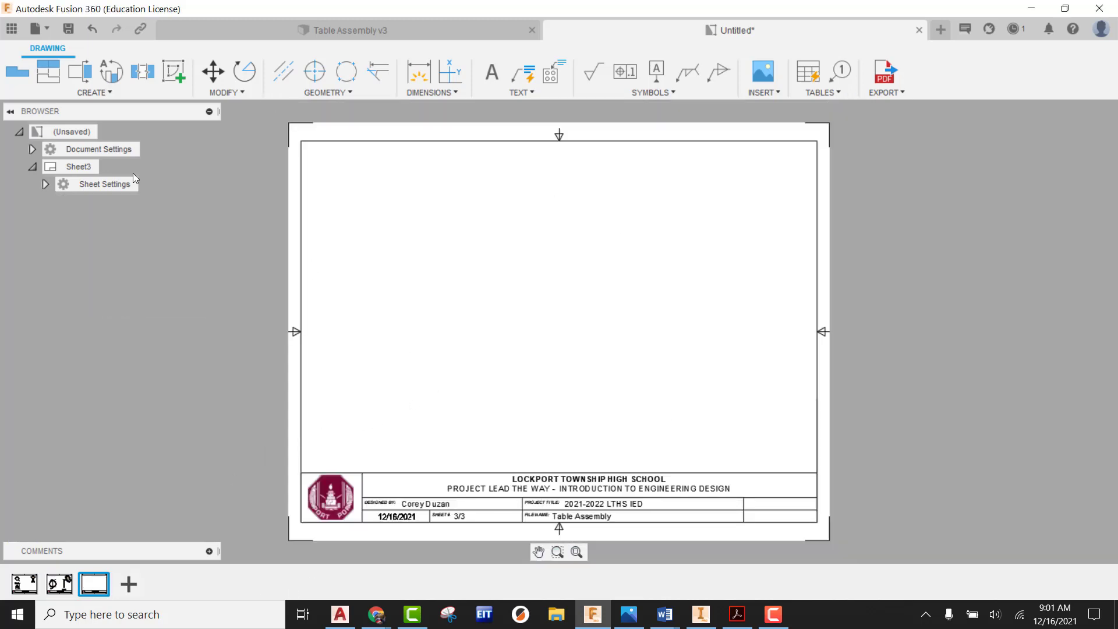
{"action": "left_click", "coordinate": [16, 71]}
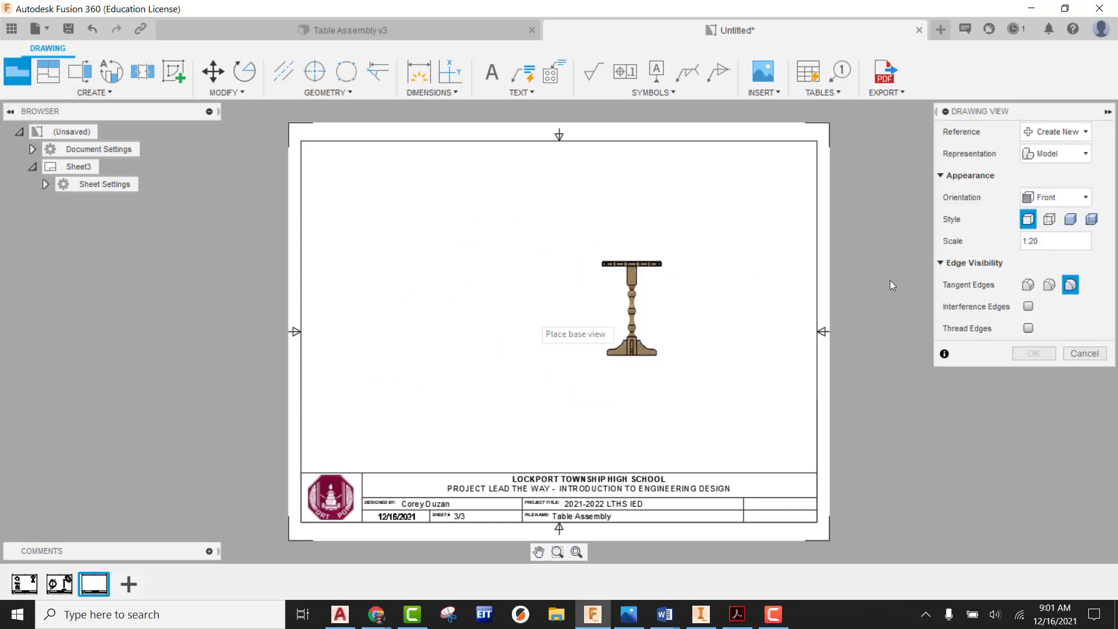
{"action": "left_click", "coordinate": [1057, 241]}
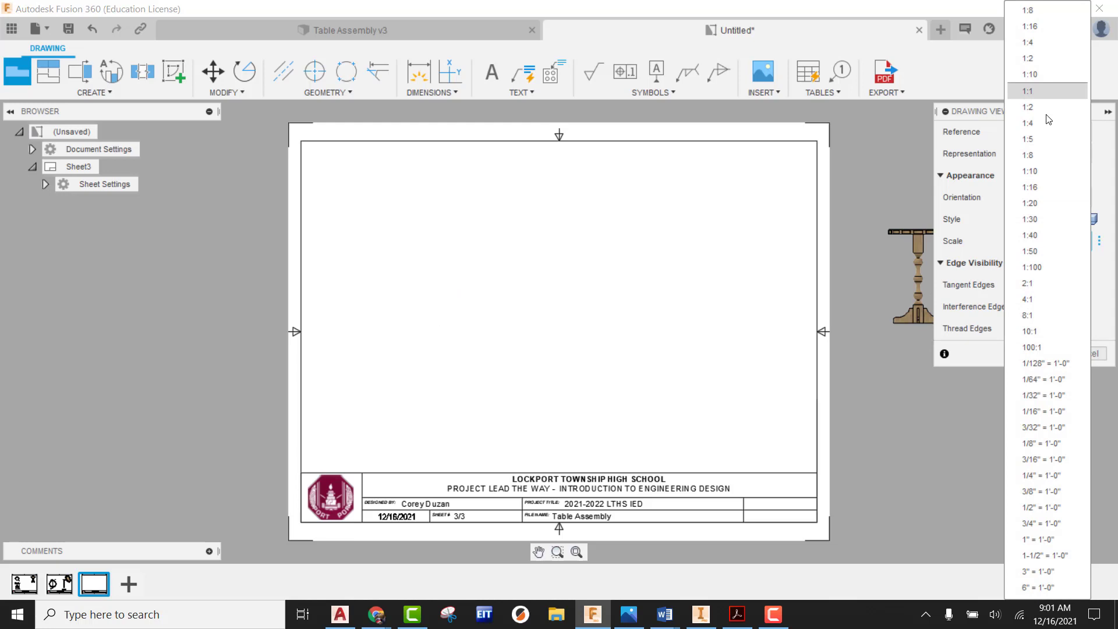
{"action": "left_click", "coordinate": [1042, 155]}
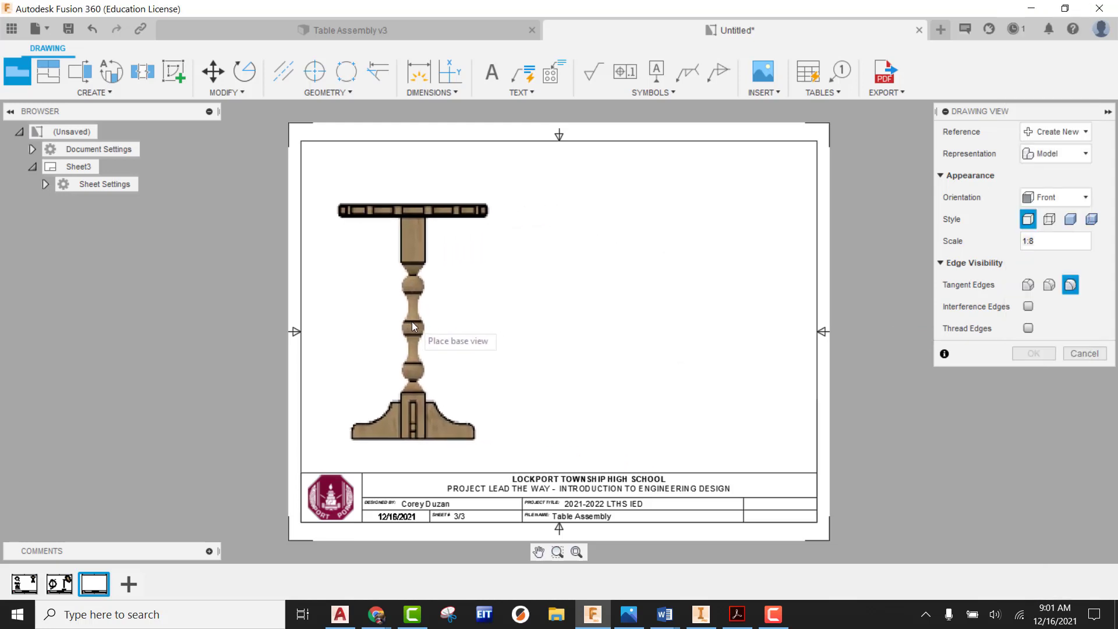
{"action": "left_click", "coordinate": [410, 324]}
{"action": "left_click", "coordinate": [1028, 354]}
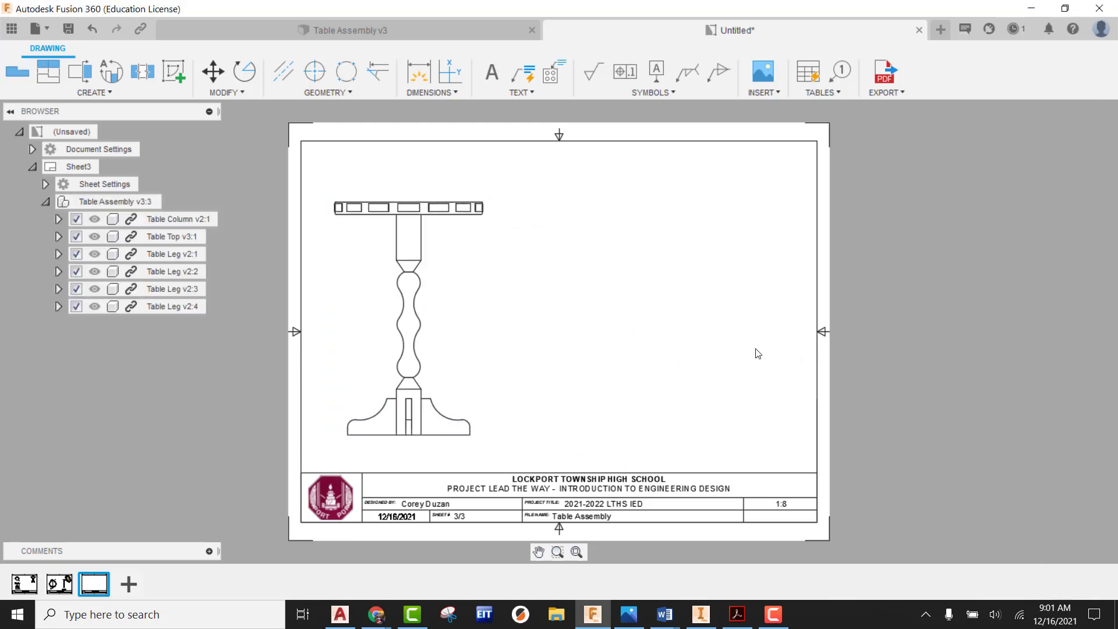
Hide the tabletop and all four table legs on the third sheet so that only the table column is shown
{"action": "left_click", "coordinate": [94, 237]}
{"action": "left_click", "coordinate": [94, 254]}
{"action": "left_click", "coordinate": [95, 272]}
{"action": "left_click", "coordinate": [94, 289]}
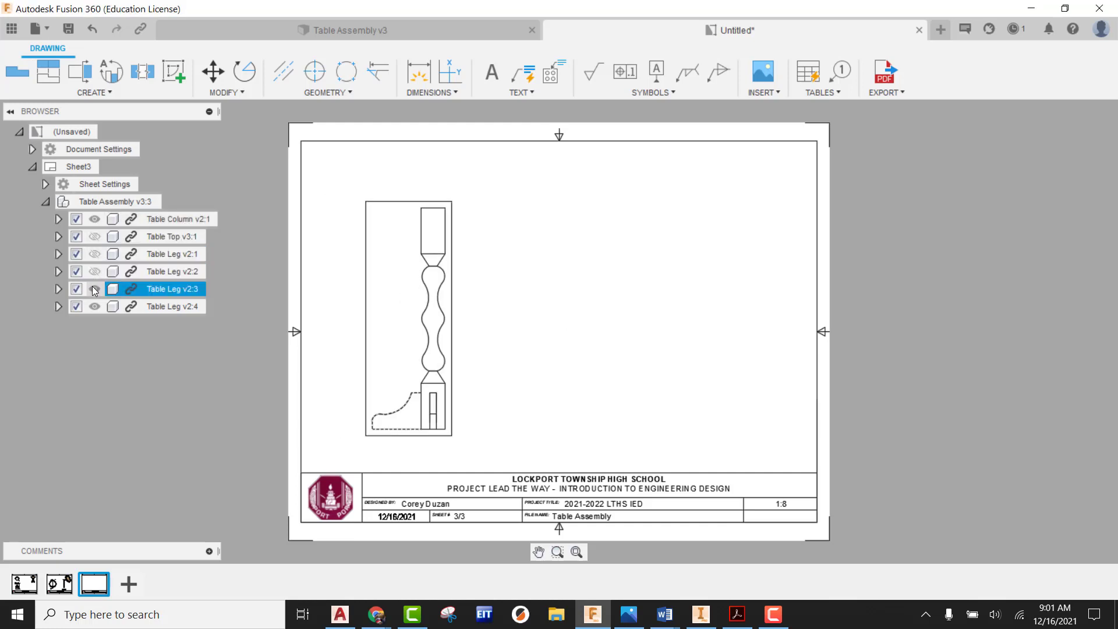
{"action": "left_click", "coordinate": [95, 307]}
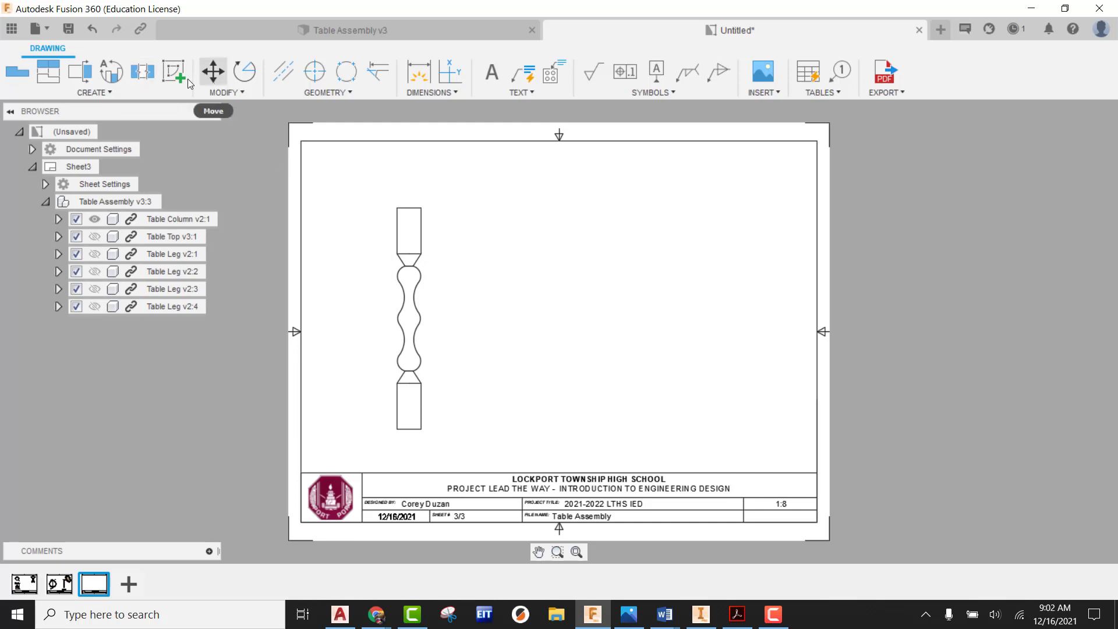
Create a full-depth section view B of the column, cut along its vertical centreline past both ends and placed to its right
{"action": "left_click", "coordinate": [85, 78]}
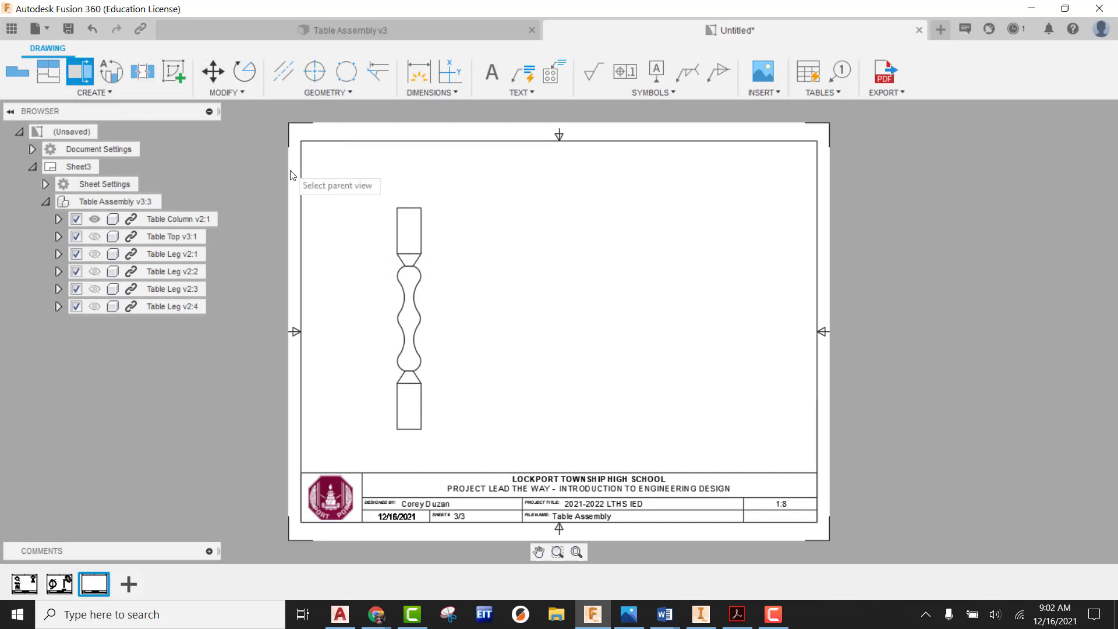
{"action": "scroll", "coordinate": [353, 167], "scroll_direction": "up", "scroll_amount": 3}
{"action": "left_click", "coordinate": [546, 270]}
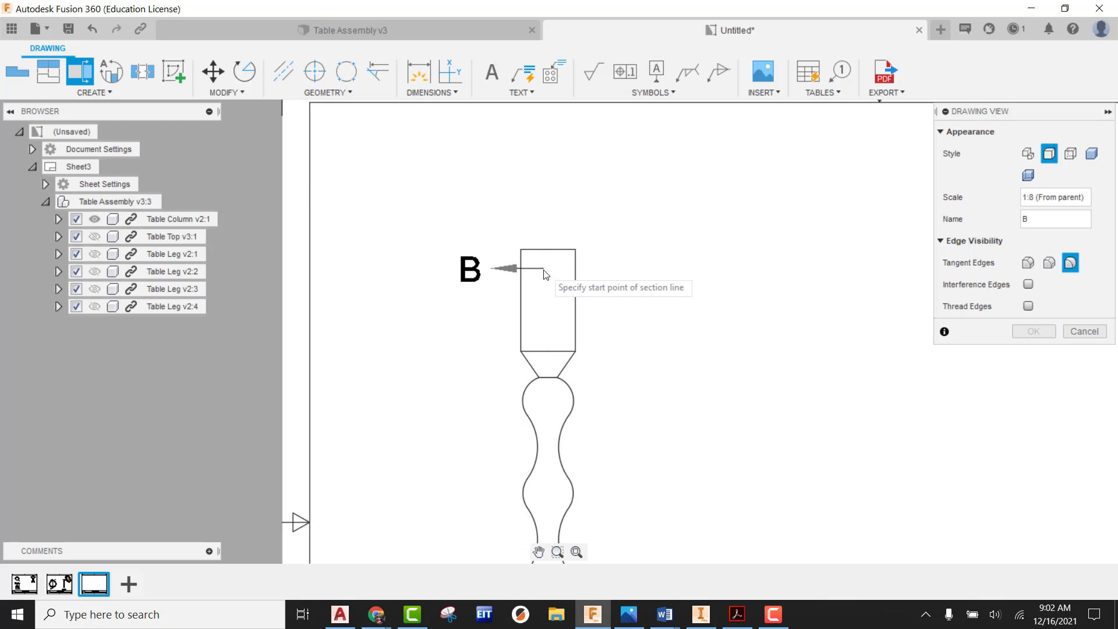
{"action": "scroll", "coordinate": [547, 267], "scroll_direction": "down", "scroll_amount": 1}
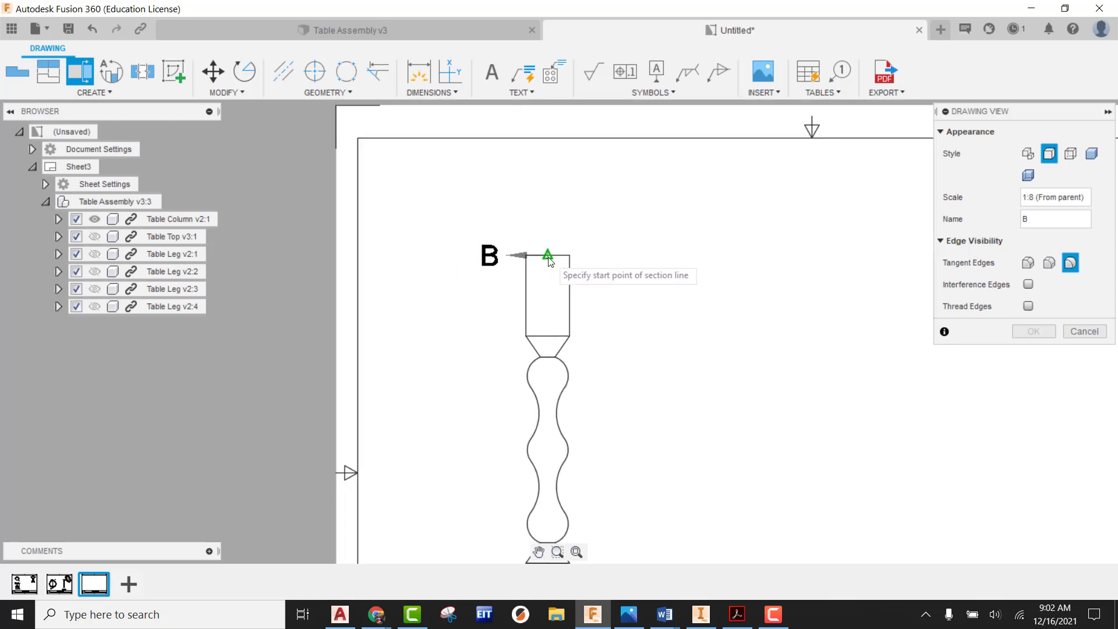
{"action": "left_click", "coordinate": [547, 217]}
{"action": "scroll", "coordinate": [549, 217], "scroll_direction": "down", "scroll_amount": 3}
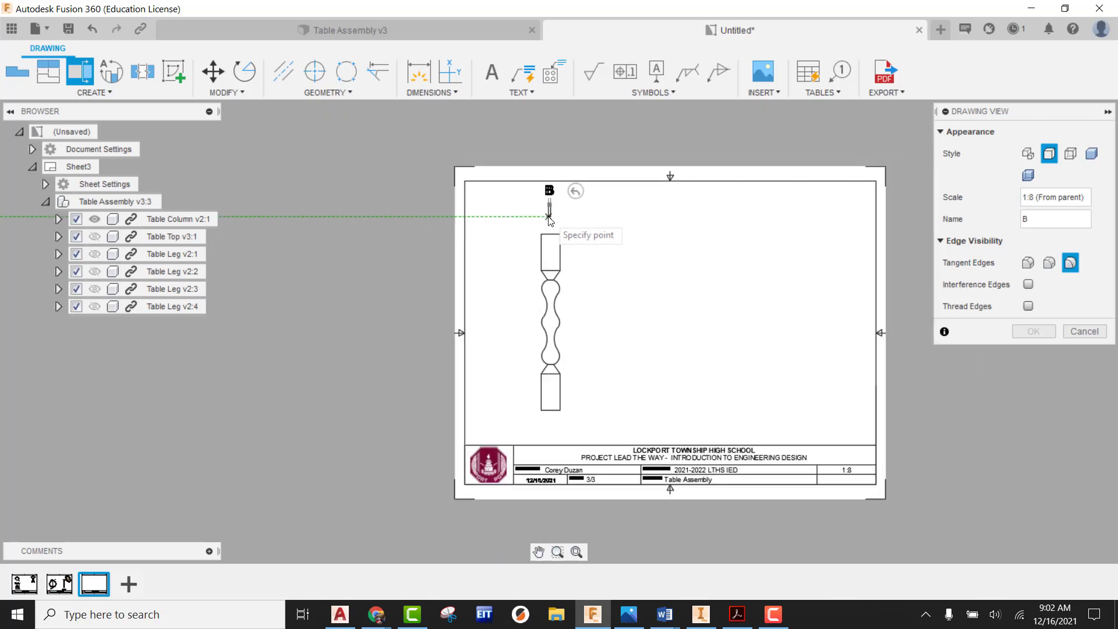
{"action": "left_click", "coordinate": [549, 425]}
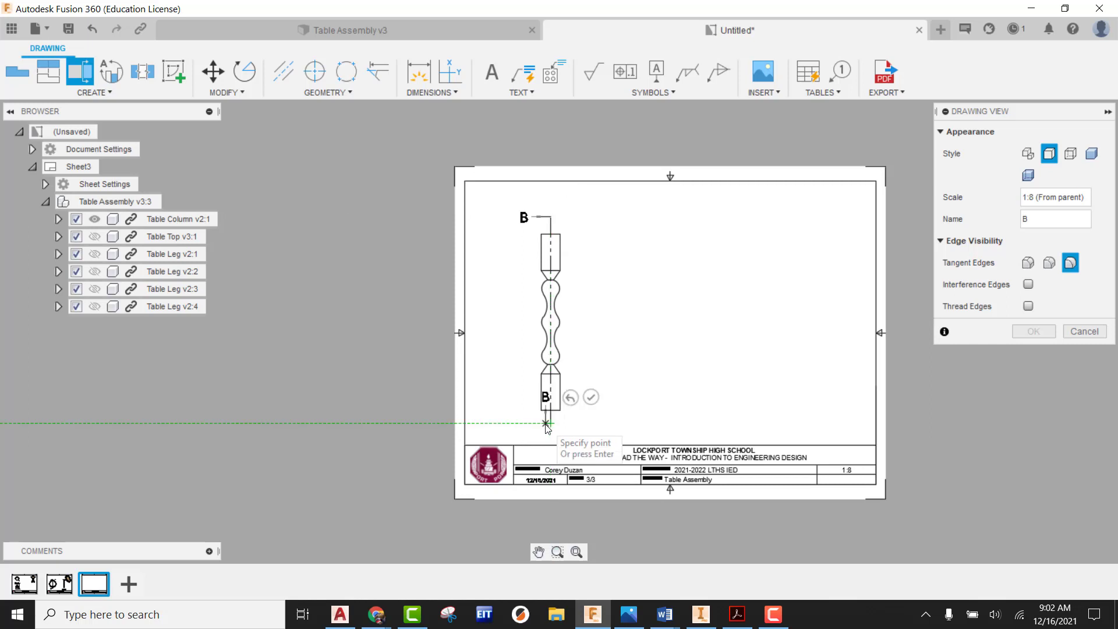
{"action": "right_click", "coordinate": [630, 357]}
{"action": "left_click", "coordinate": [670, 357]}
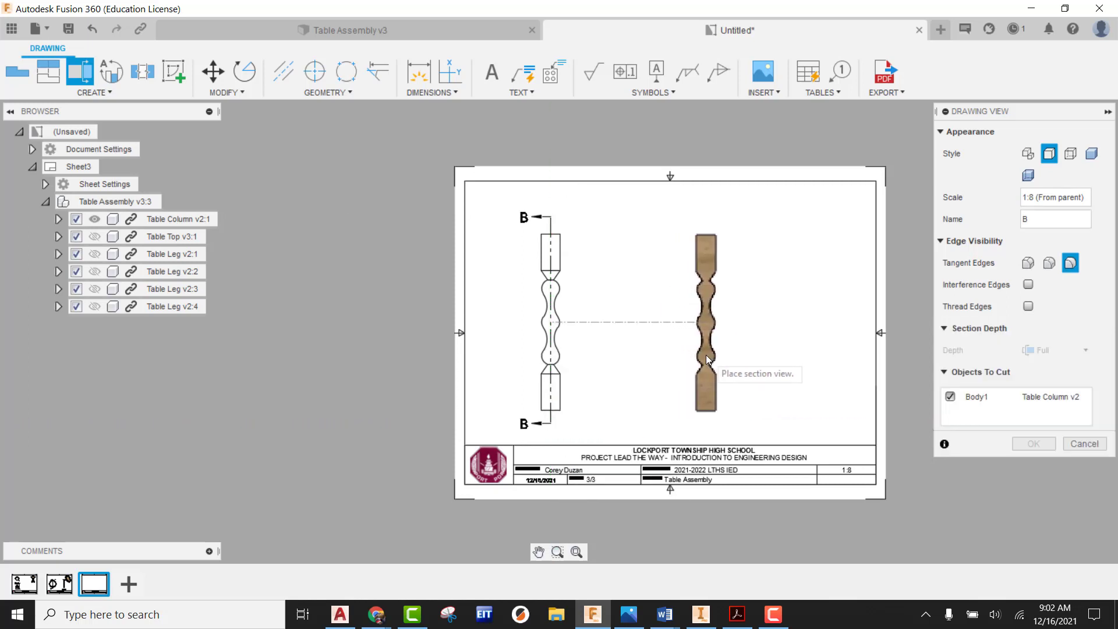
{"action": "left_click", "coordinate": [710, 359]}
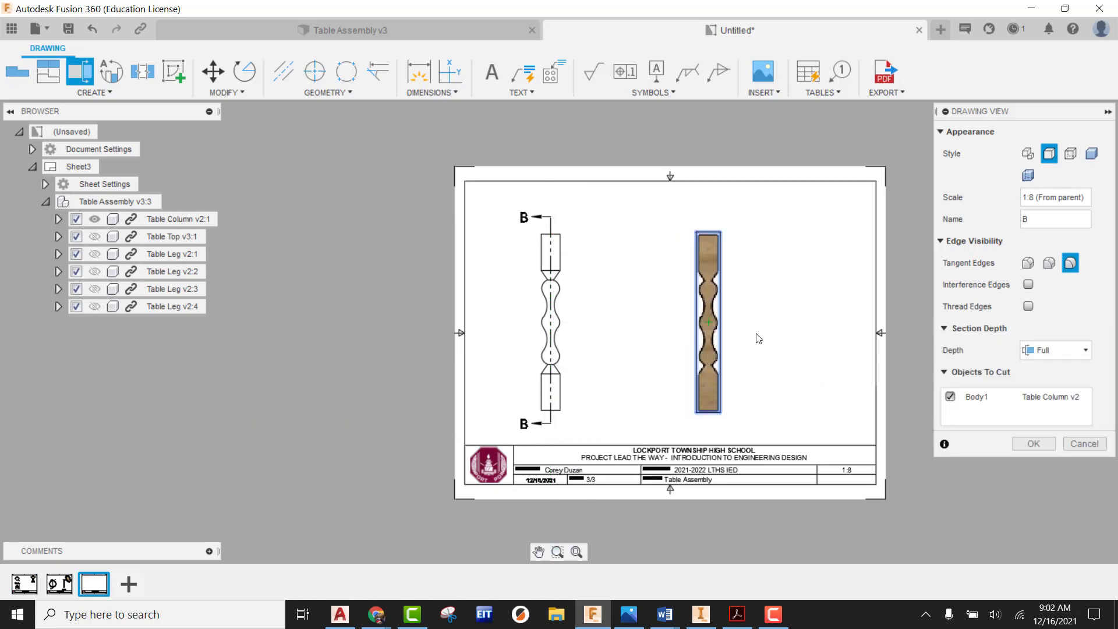
{"action": "left_click", "coordinate": [1029, 445]}
Move the section view label up out of the title block to just beneath the sectioned column
{"action": "scroll", "coordinate": [783, 428], "scroll_direction": "up", "scroll_amount": 2}
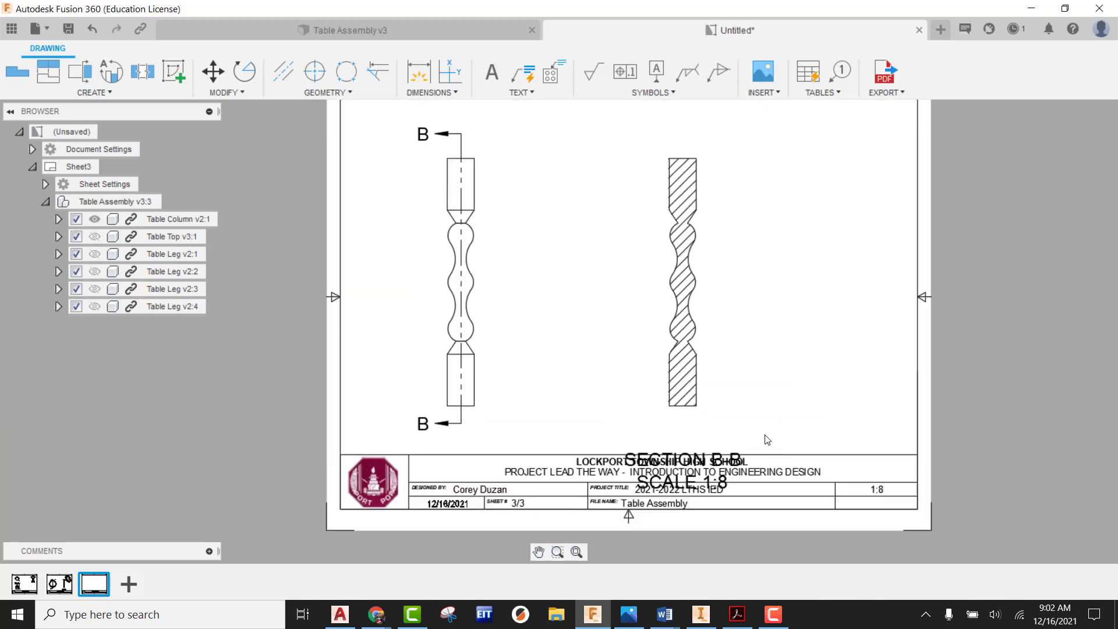
{"action": "left_click", "coordinate": [738, 464]}
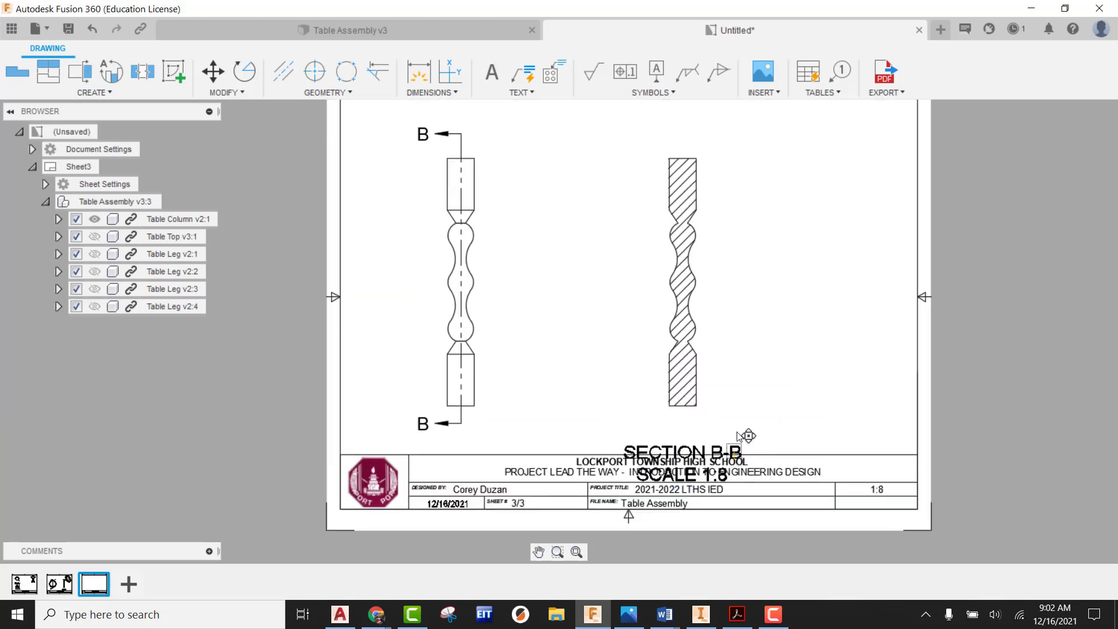
{"action": "left_click", "coordinate": [733, 423]}
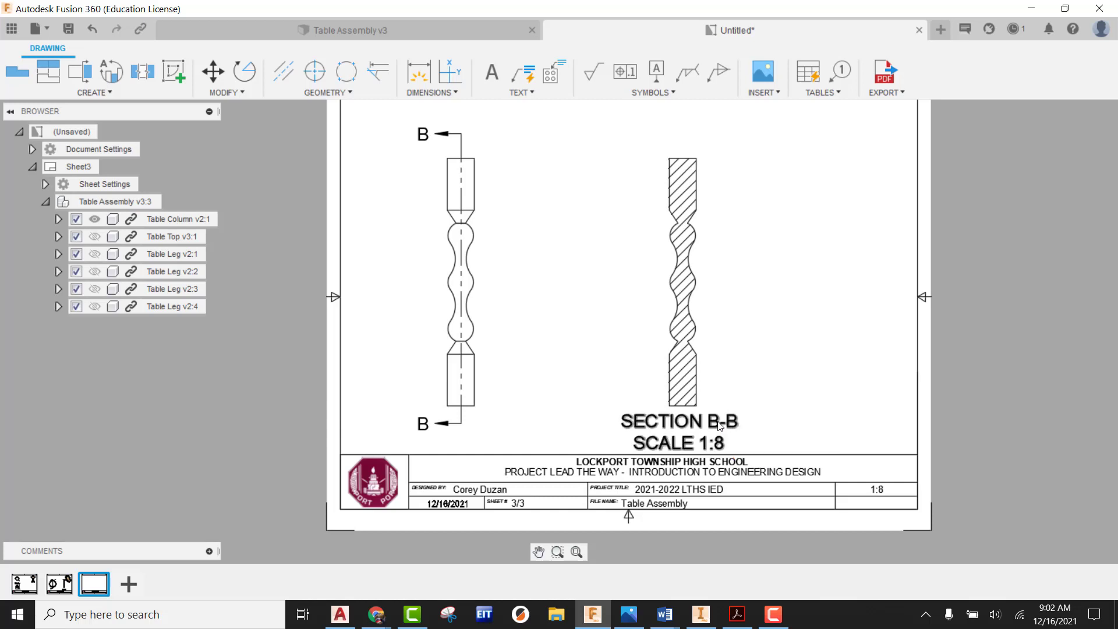
{"action": "double_click", "coordinate": [731, 423]}
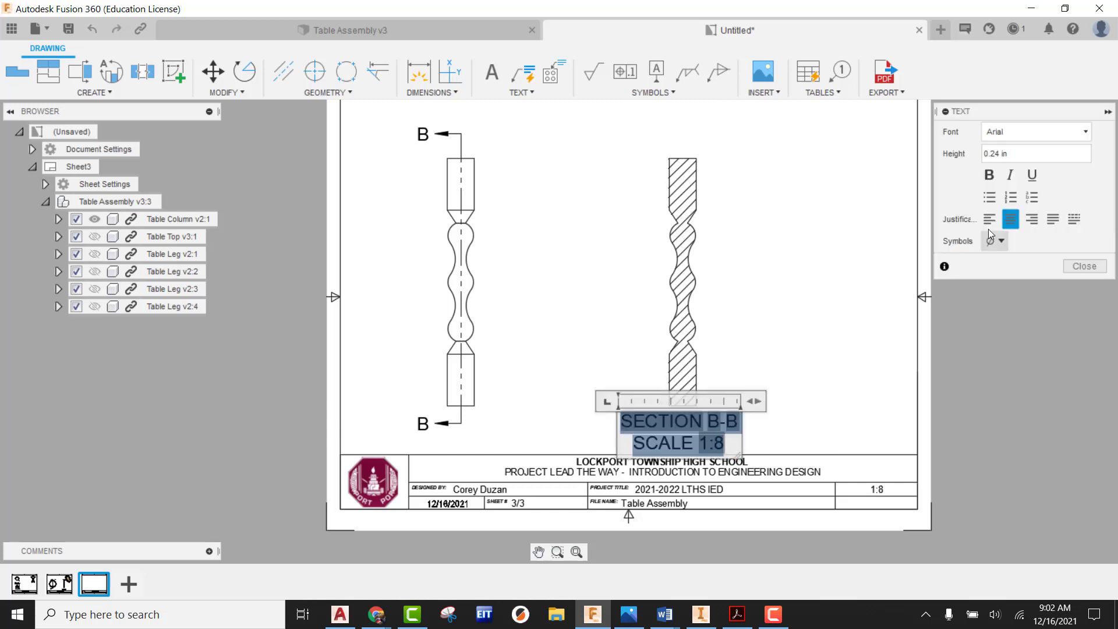
{"action": "type", "text": ".1875"}
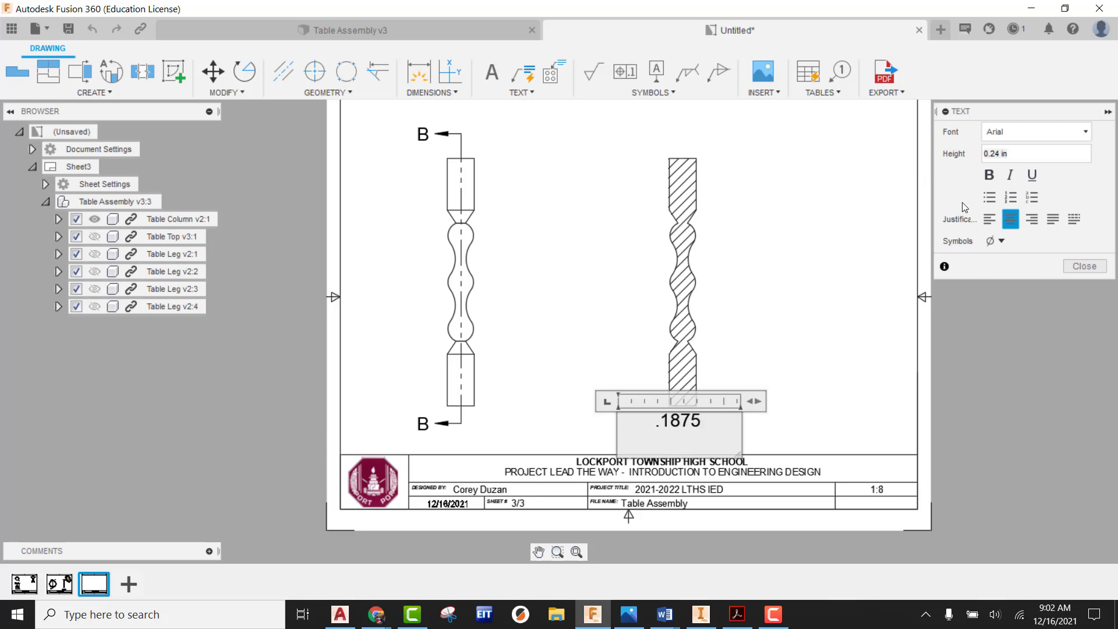
{"action": "key", "text": "Escape"}
Set the text height of the whole section label to .1875 in and nudge the label slightly lower
{"action": "double_click", "coordinate": [676, 440]}
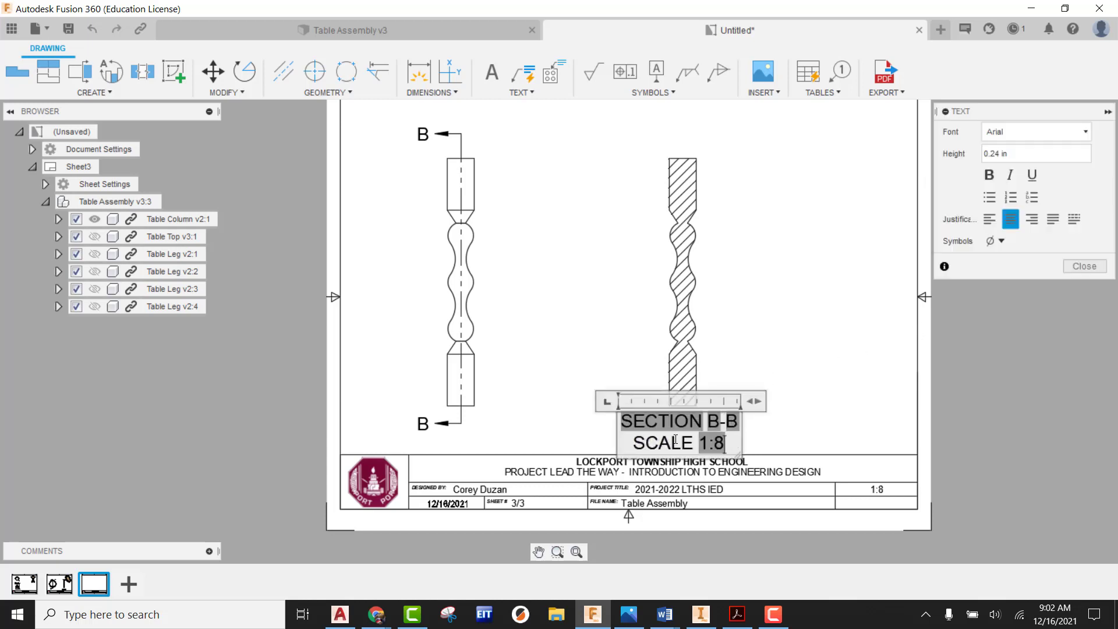
{"action": "key", "text": "ctrl+a"}
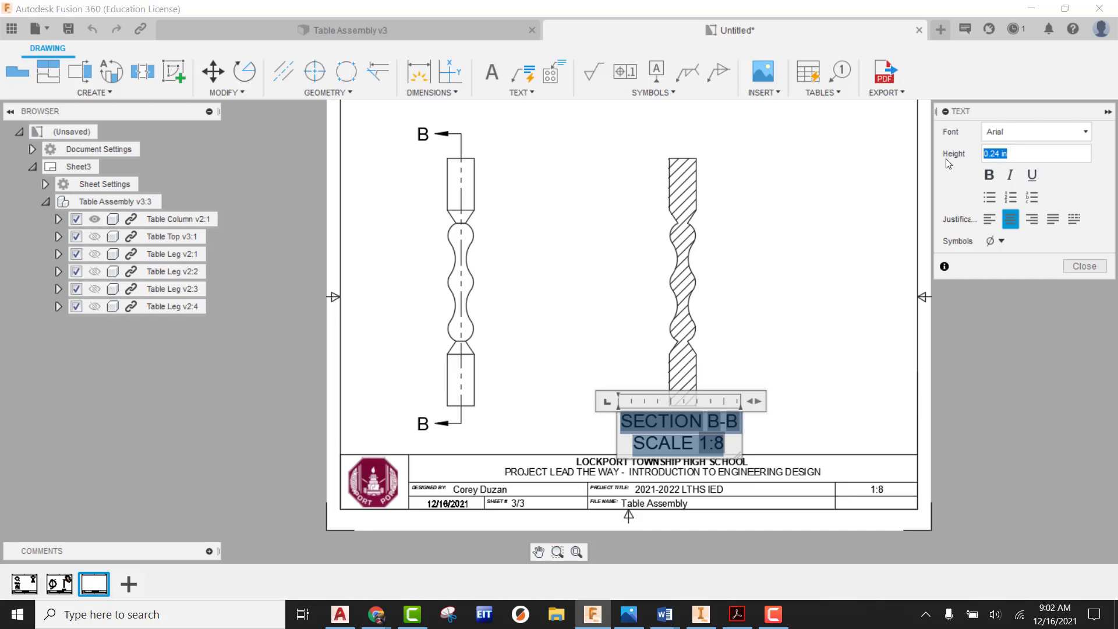
{"action": "key", "text": "BackSpace"}
{"action": "type", "text": ".1875"}
{"action": "key", "text": "Return"}
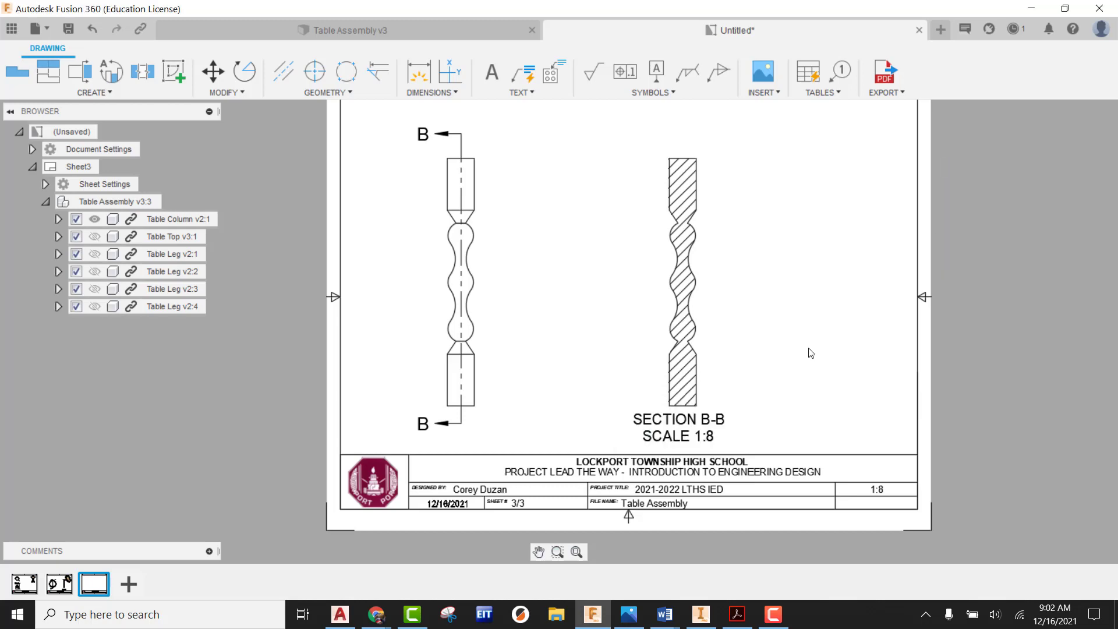
{"action": "scroll", "coordinate": [807, 348], "scroll_direction": "down", "scroll_amount": 2}
{"action": "middle_click_drag", "start_coordinate": [804, 318], "coordinate": [777, 326]}
{"action": "scroll", "coordinate": [727, 376], "scroll_direction": "down", "scroll_amount": 1}
{"action": "left_click_drag", "start_coordinate": [704, 411], "coordinate": [704, 414]}
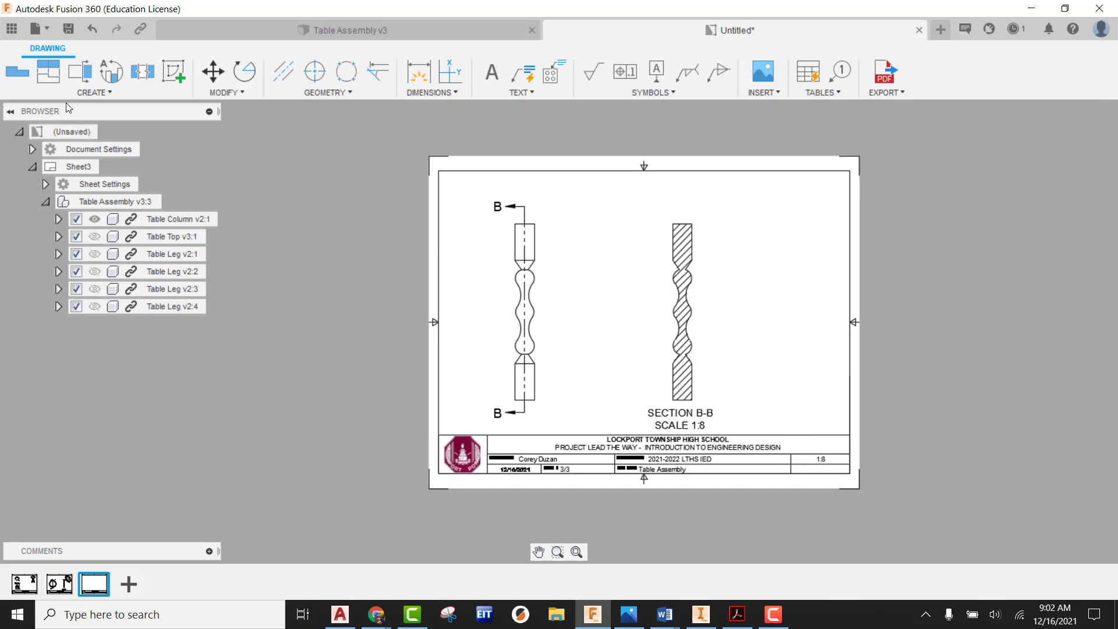
Project an isometric view of the column from the front view toward the sheet's upper-right corner
{"action": "left_click", "coordinate": [48, 71]}
{"action": "left_click", "coordinate": [525, 309]}
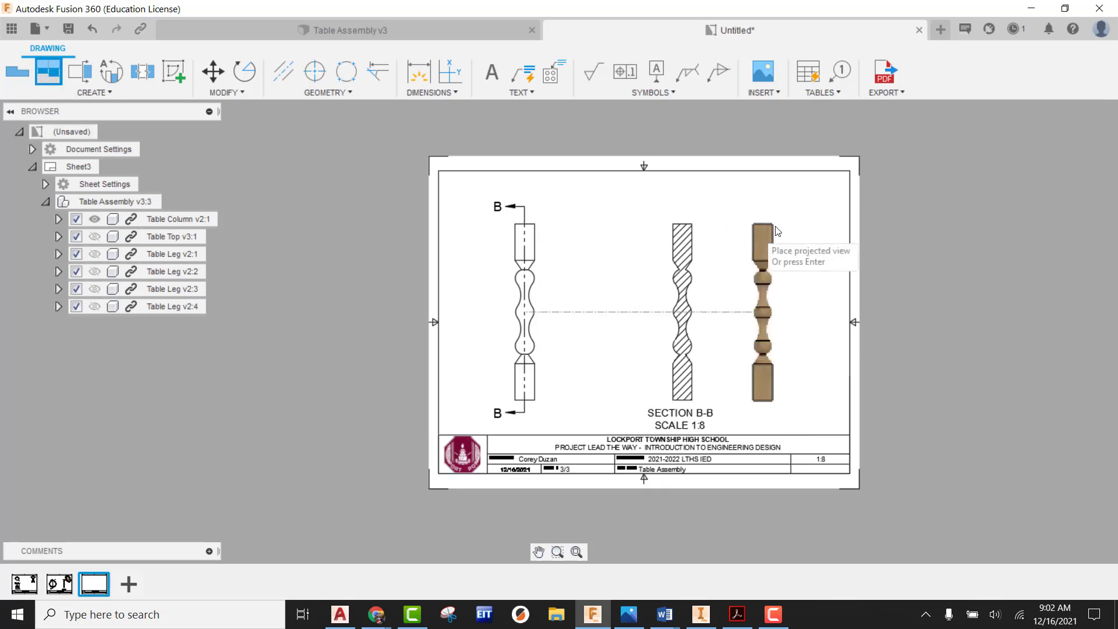
{"action": "left_click", "coordinate": [812, 168]}
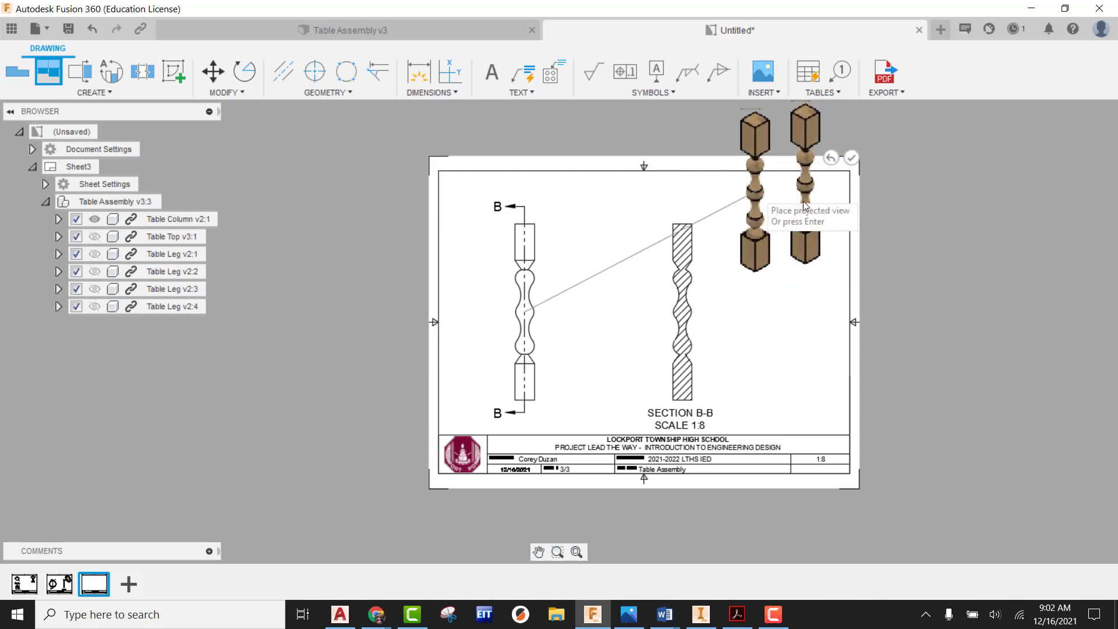
{"action": "key", "text": "Return"}
Set the isometric view to 1:10 scale with the shaded style and move it inside the sheet border at the upper right
{"action": "double_click", "coordinate": [821, 204]}
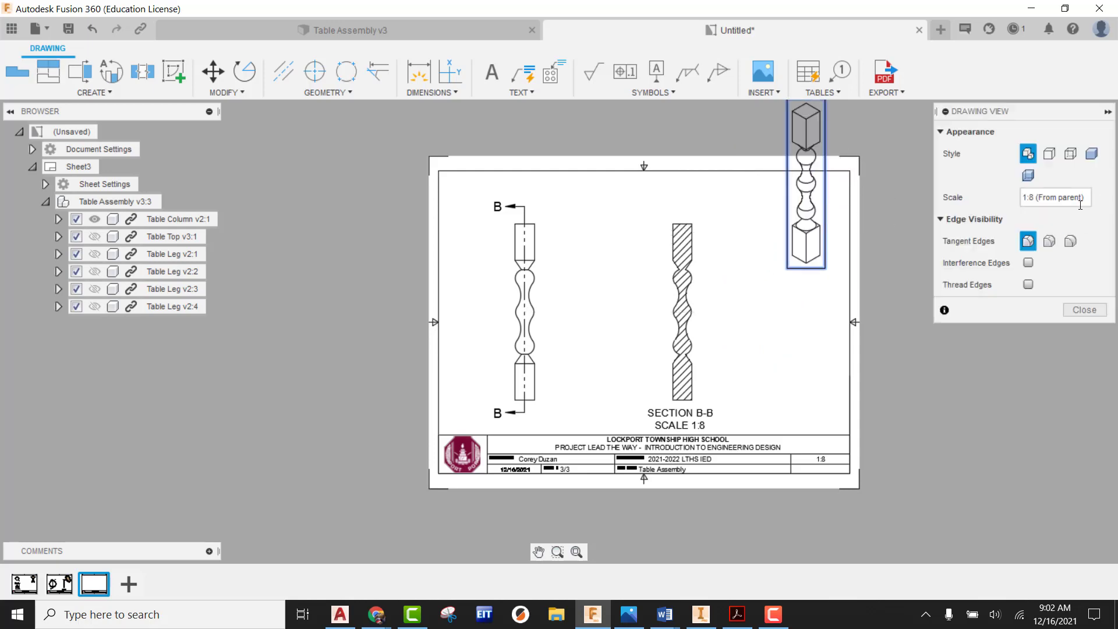
{"action": "left_click", "coordinate": [1099, 199]}
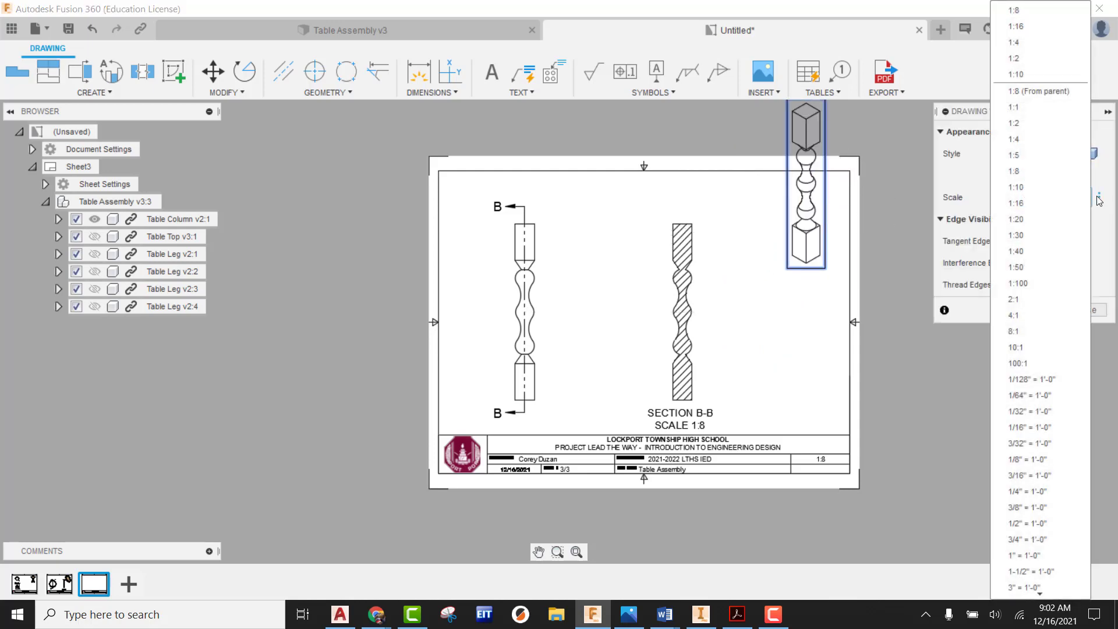
{"action": "left_click", "coordinate": [1025, 188]}
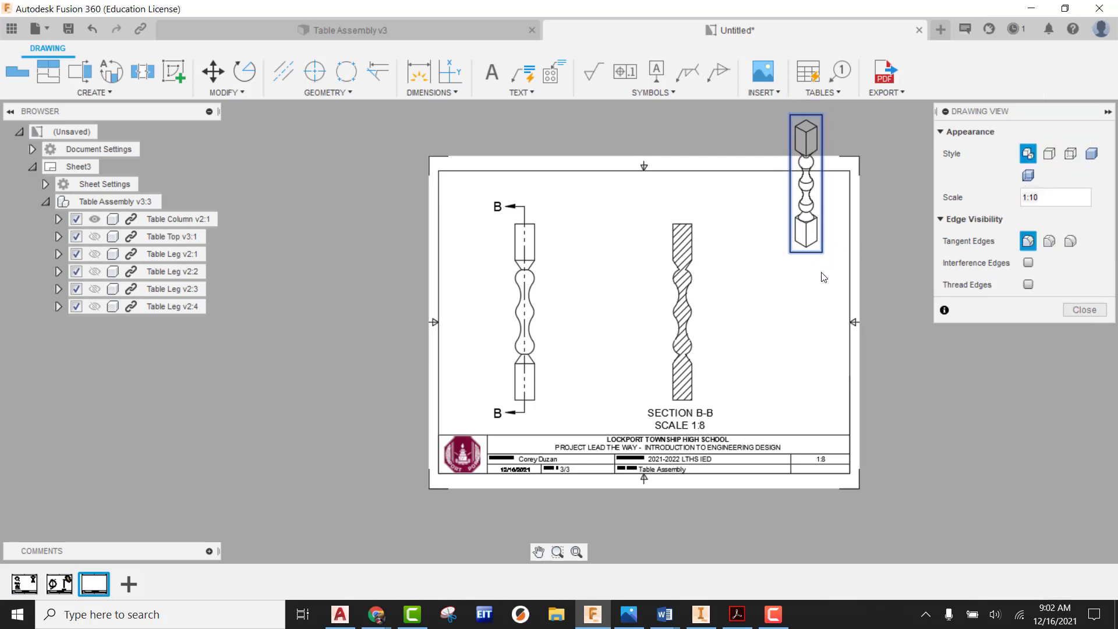
{"action": "left_click", "coordinate": [1091, 154]}
{"action": "left_click", "coordinate": [1085, 310]}
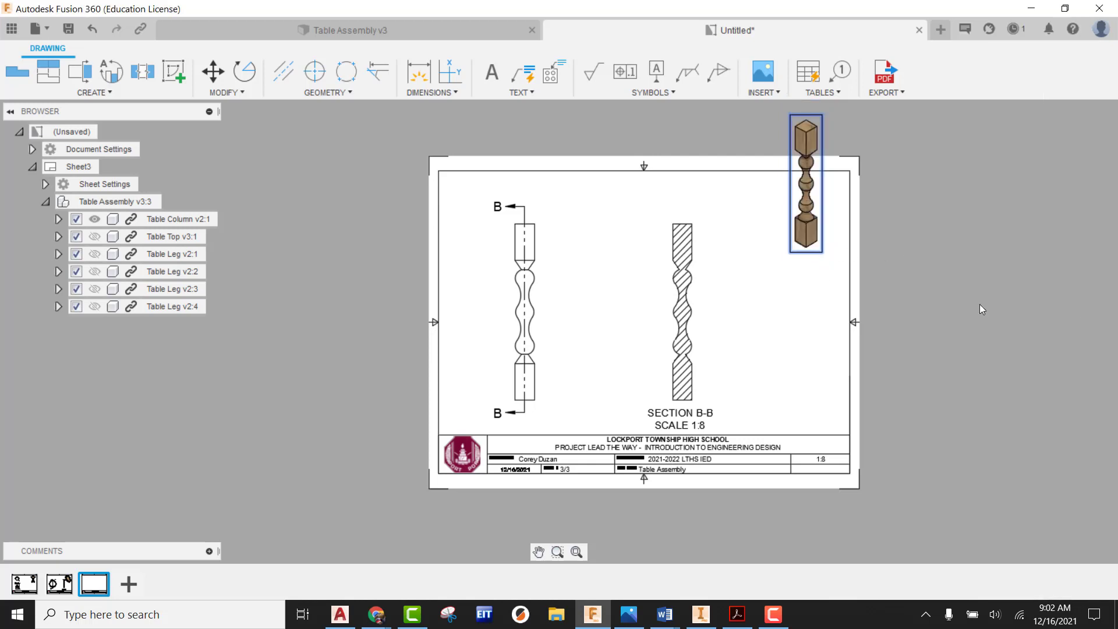
{"action": "left_click", "coordinate": [820, 310]}
{"action": "scroll", "coordinate": [525, 217], "scroll_direction": "up", "scroll_amount": 2}
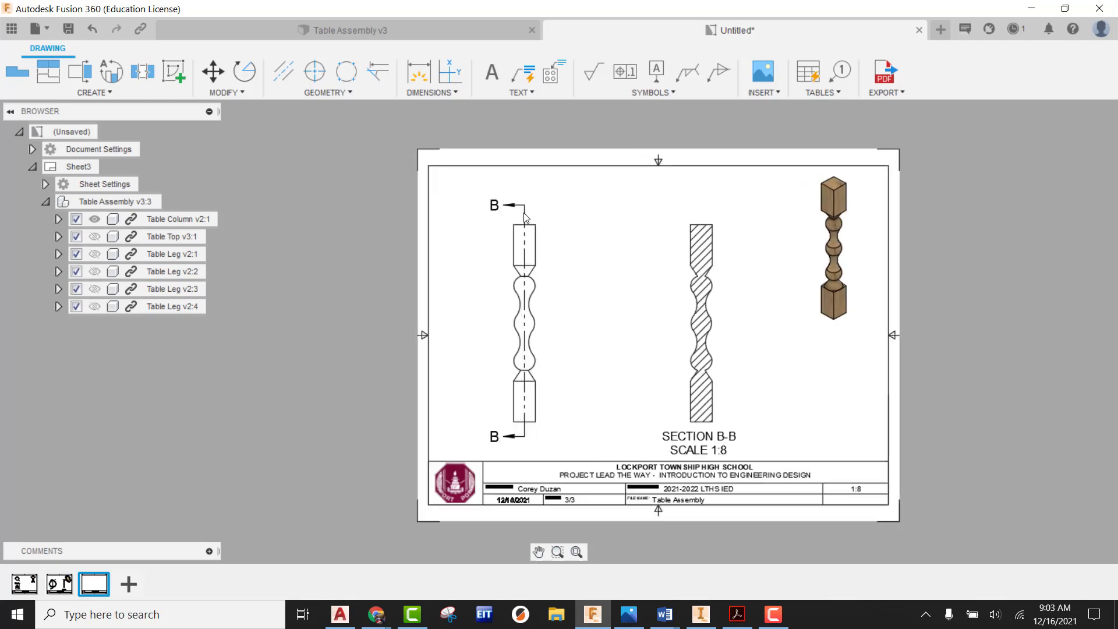
Dimension the column's width across the top edge of the section view, placing the dimension above it
{"action": "left_click", "coordinate": [419, 71]}
{"action": "scroll", "coordinate": [676, 227], "scroll_direction": "up", "scroll_amount": 3}
{"action": "left_click", "coordinate": [663, 221]}
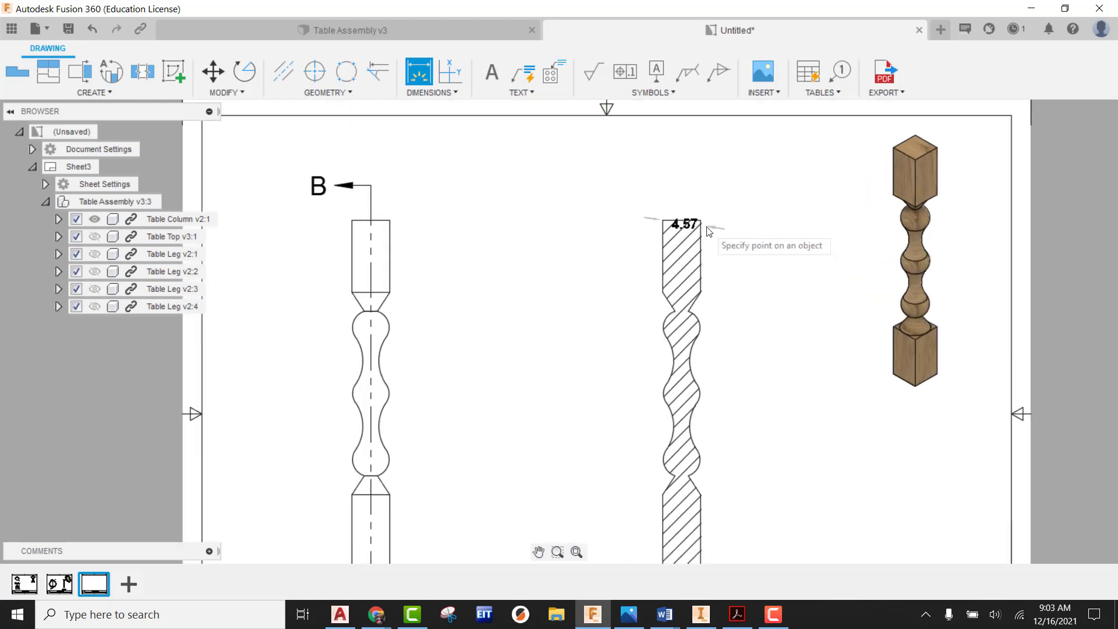
{"action": "left_click", "coordinate": [701, 221]}
{"action": "left_click", "coordinate": [707, 193]}
{"action": "scroll", "coordinate": [679, 175], "scroll_direction": "down", "scroll_amount": 4}
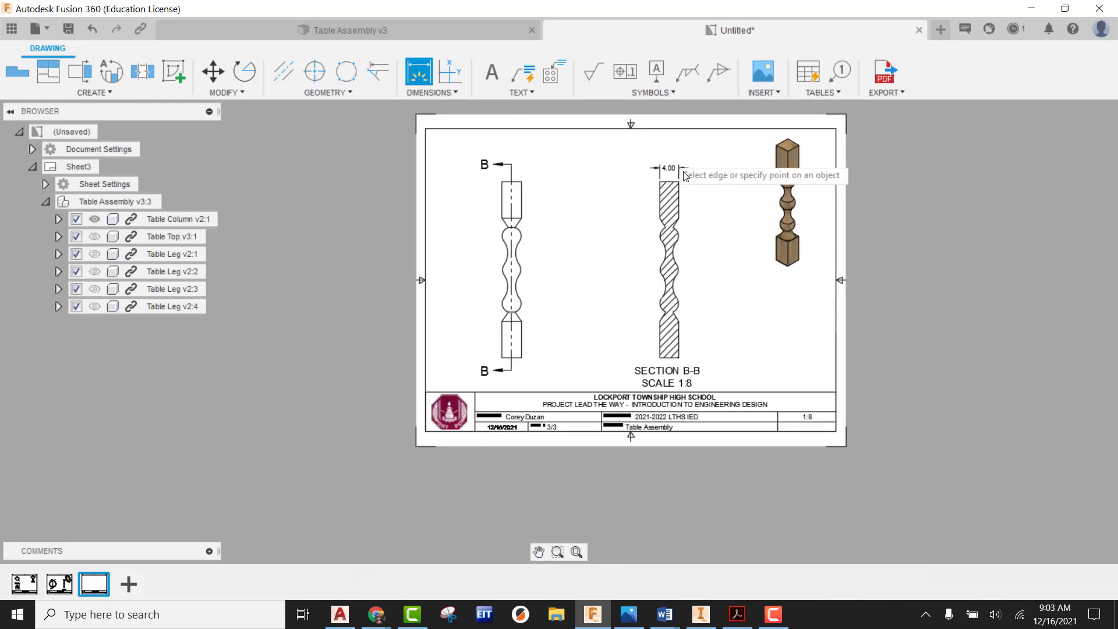
{"action": "scroll", "coordinate": [694, 204], "scroll_direction": "up", "scroll_amount": 1}
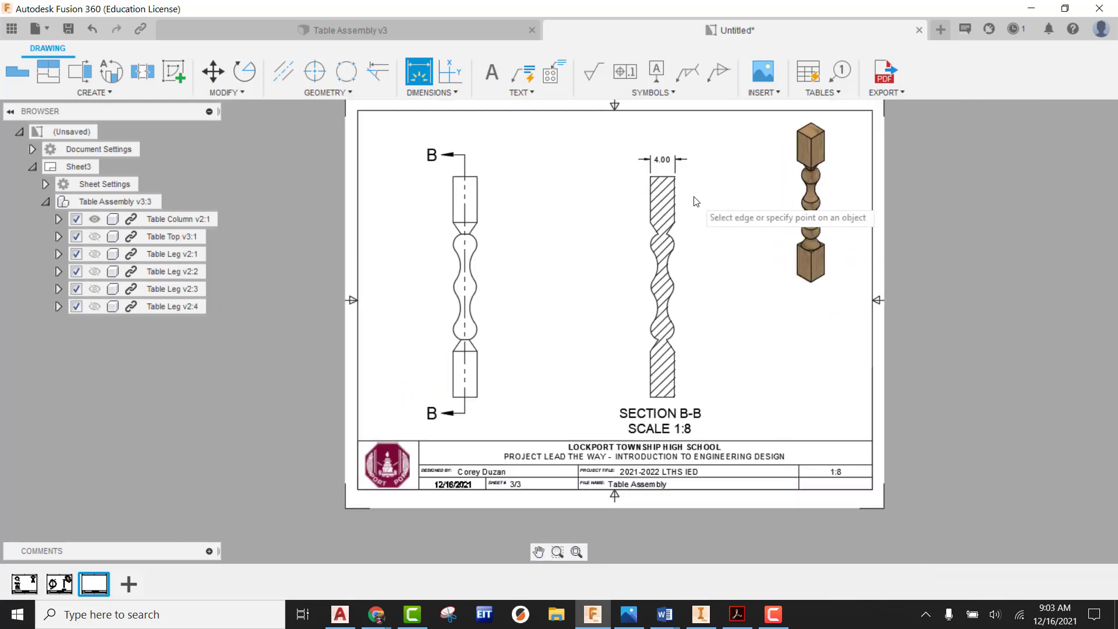
Dimension the column's overall height on the front view from top corner to bottom corner, placing it to the right
{"action": "left_click", "coordinate": [477, 177]}
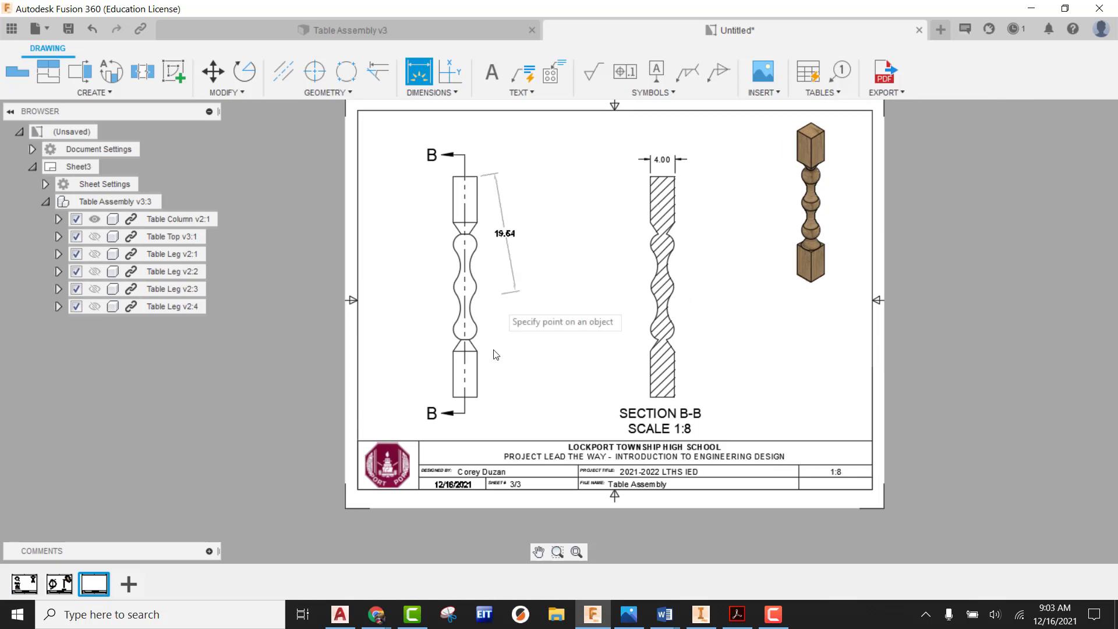
{"action": "left_click", "coordinate": [477, 397]}
{"action": "left_click", "coordinate": [513, 314]}
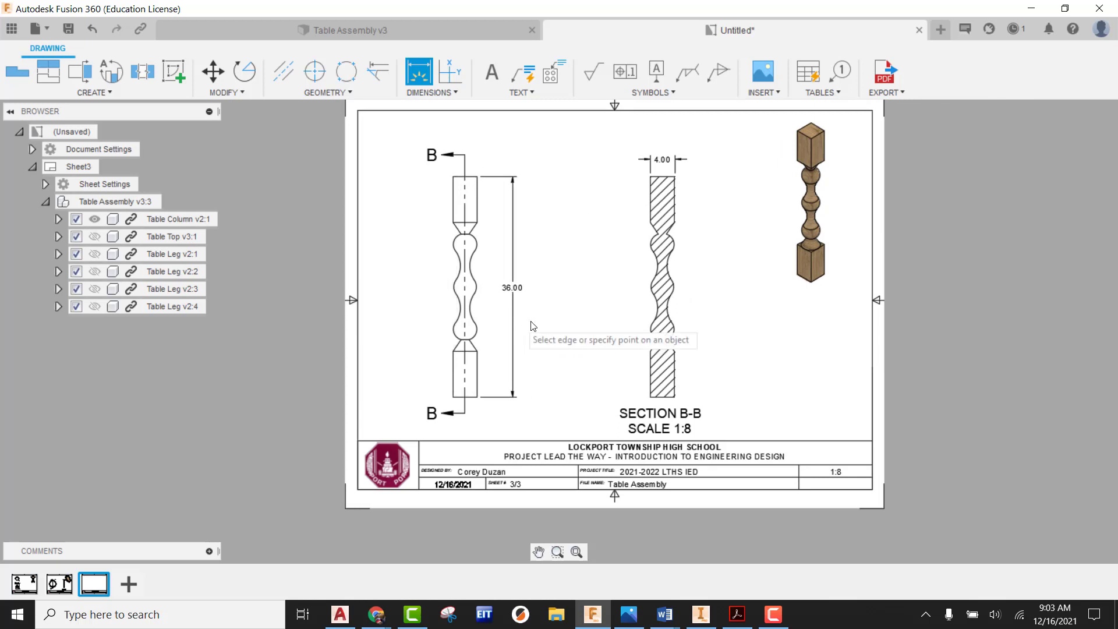
{"action": "scroll", "coordinate": [495, 187], "scroll_direction": "up", "scroll_amount": 2}
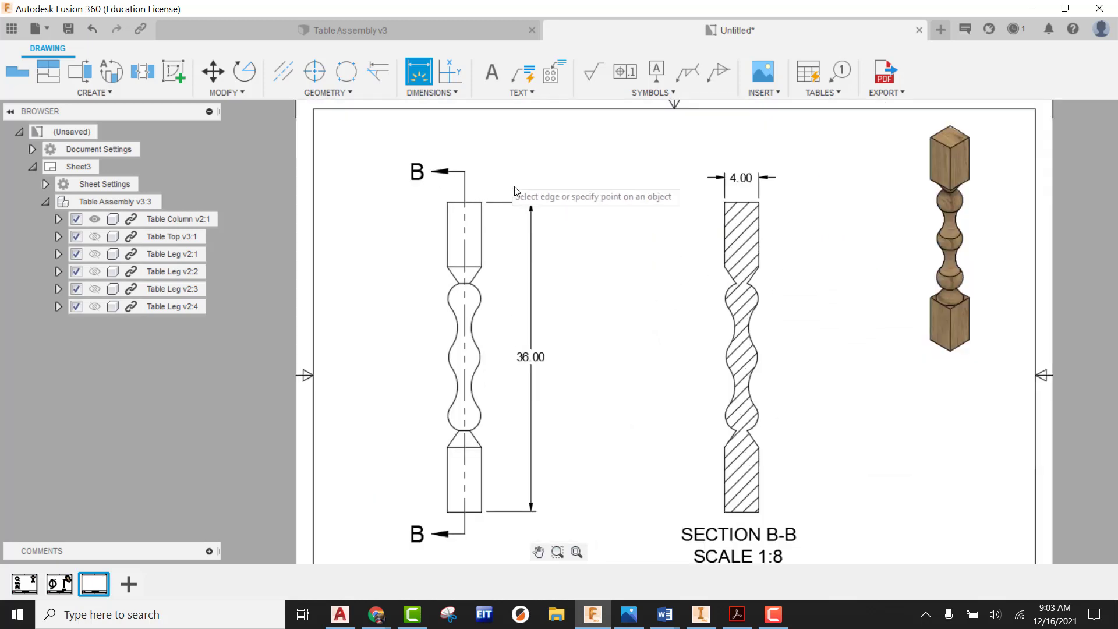
{"action": "scroll", "coordinate": [515, 186], "scroll_direction": "down", "scroll_amount": 3}
{"action": "scroll", "coordinate": [652, 262], "scroll_direction": "up", "scroll_amount": 1}
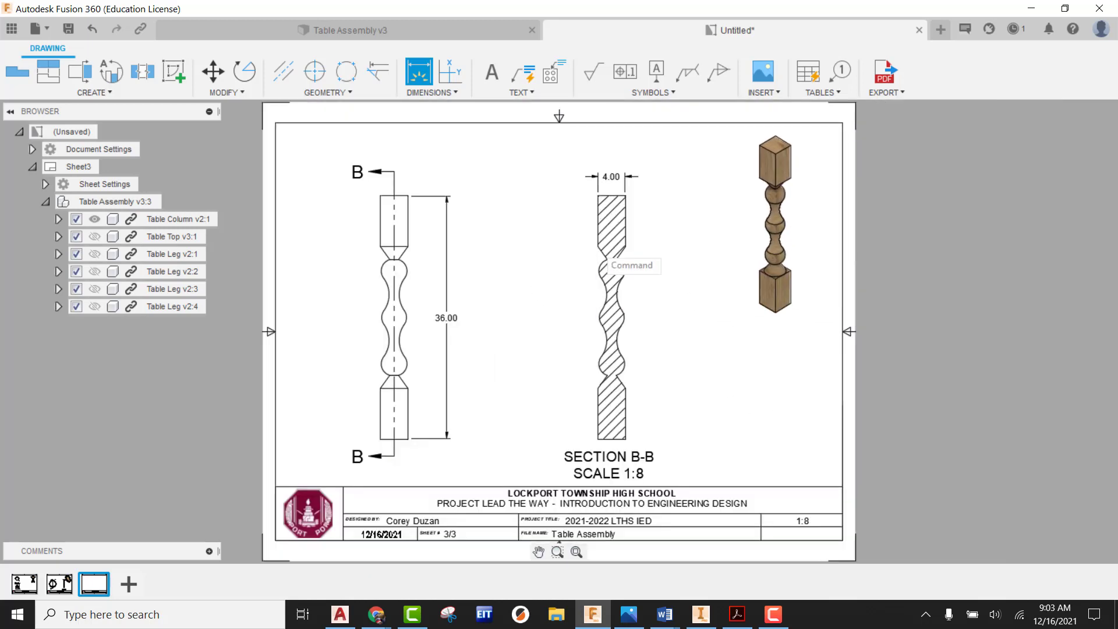
{"action": "key", "text": "Escape"}
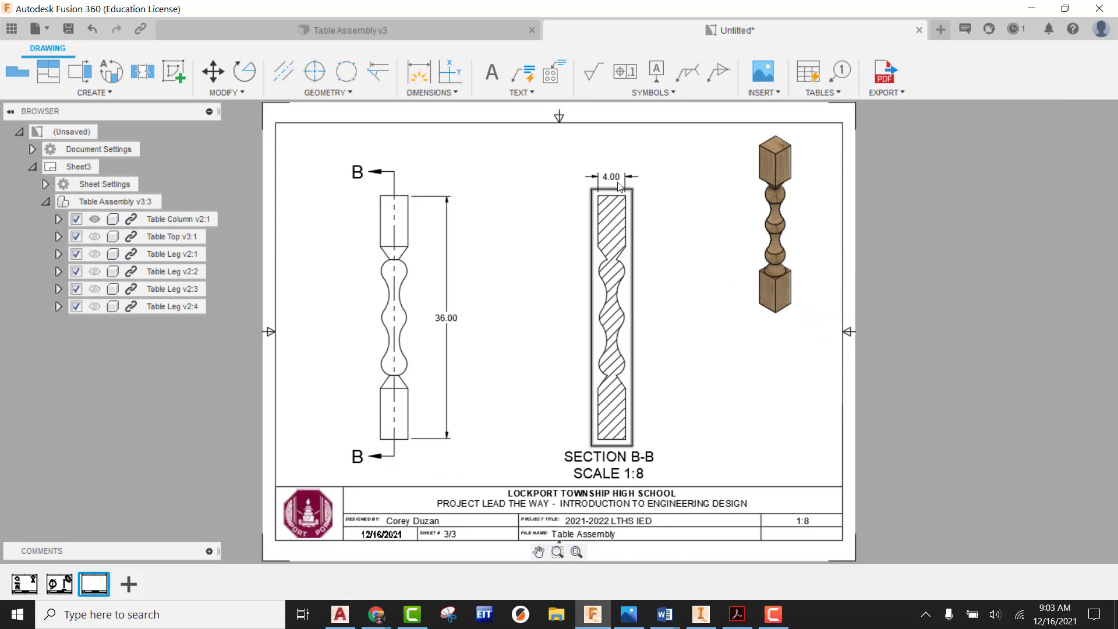
Append TYP. to the width dimension text above the section view
{"action": "scroll", "coordinate": [612, 174], "scroll_direction": "up", "scroll_amount": 3}
{"action": "double_click", "coordinate": [629, 171]}
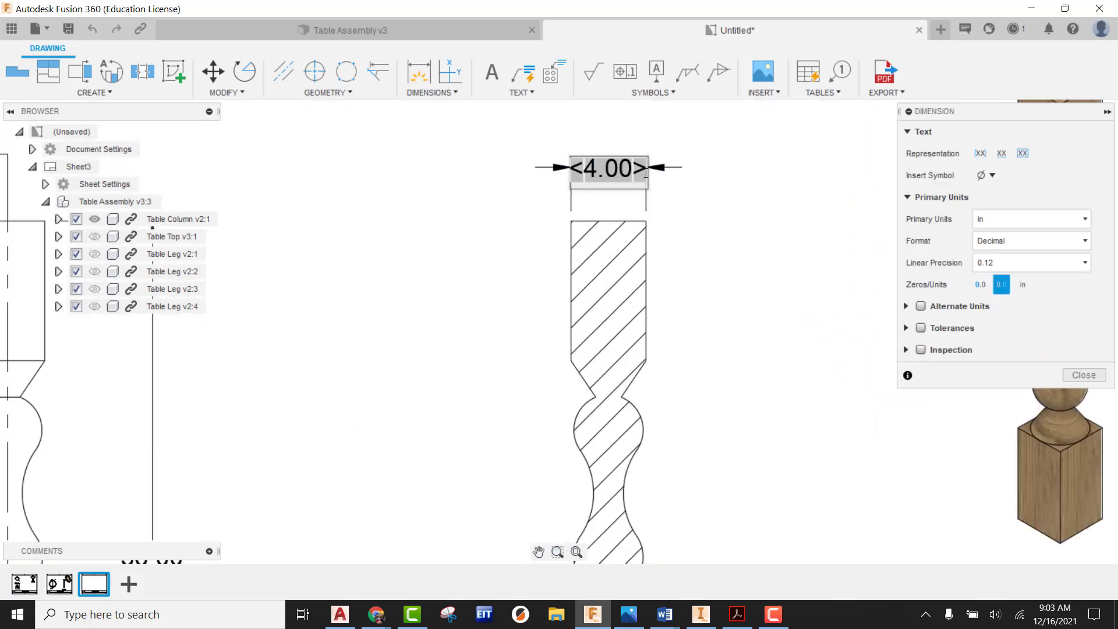
{"action": "type", "text": "ty"}
{"action": "key", "text": "BackSpace"}
{"action": "key", "text": "BackSpace"}
{"action": "key", "text": "BackSpace"}
{"action": "type", "text": "TYP."}
{"action": "left_click", "coordinate": [732, 238]}
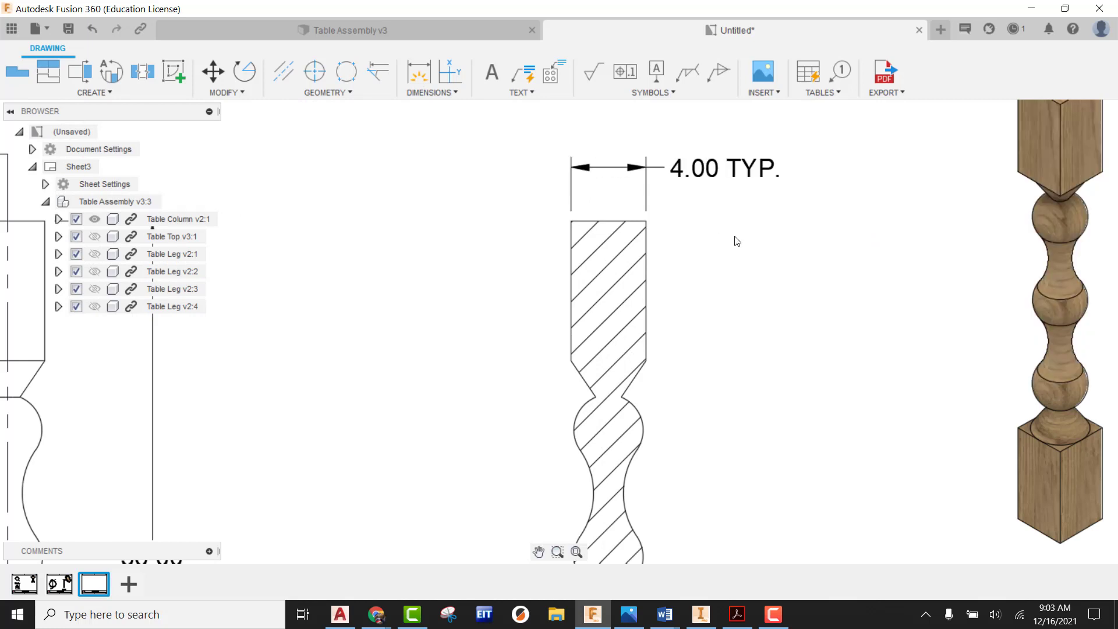
{"action": "scroll", "coordinate": [734, 243], "scroll_direction": "down", "scroll_amount": 4}
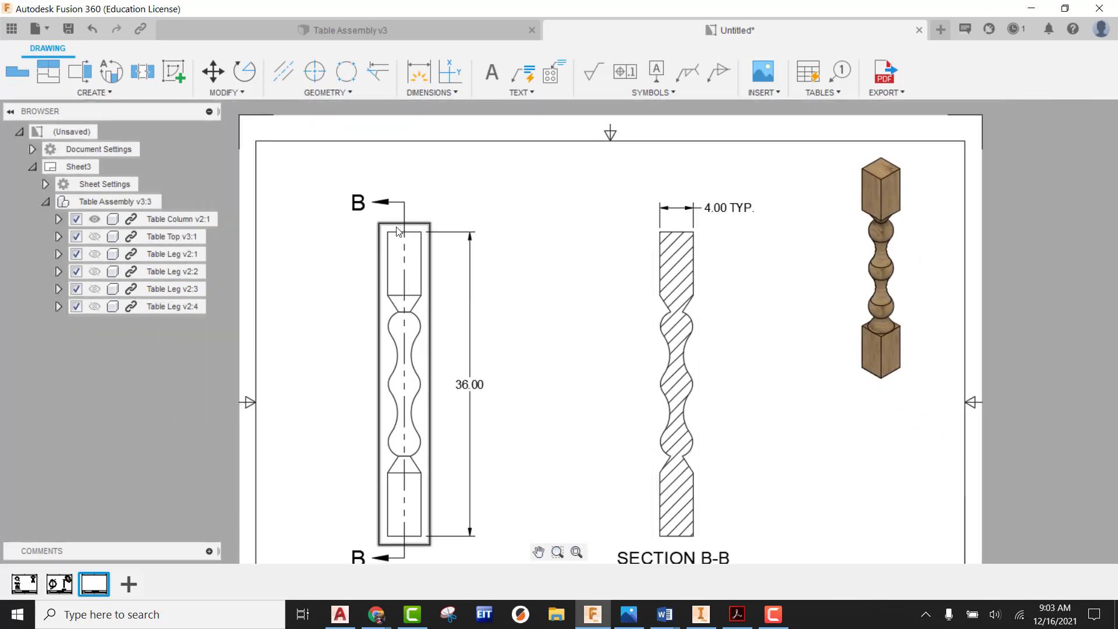
{"action": "scroll", "coordinate": [776, 268], "scroll_direction": "down", "scroll_amount": 1}
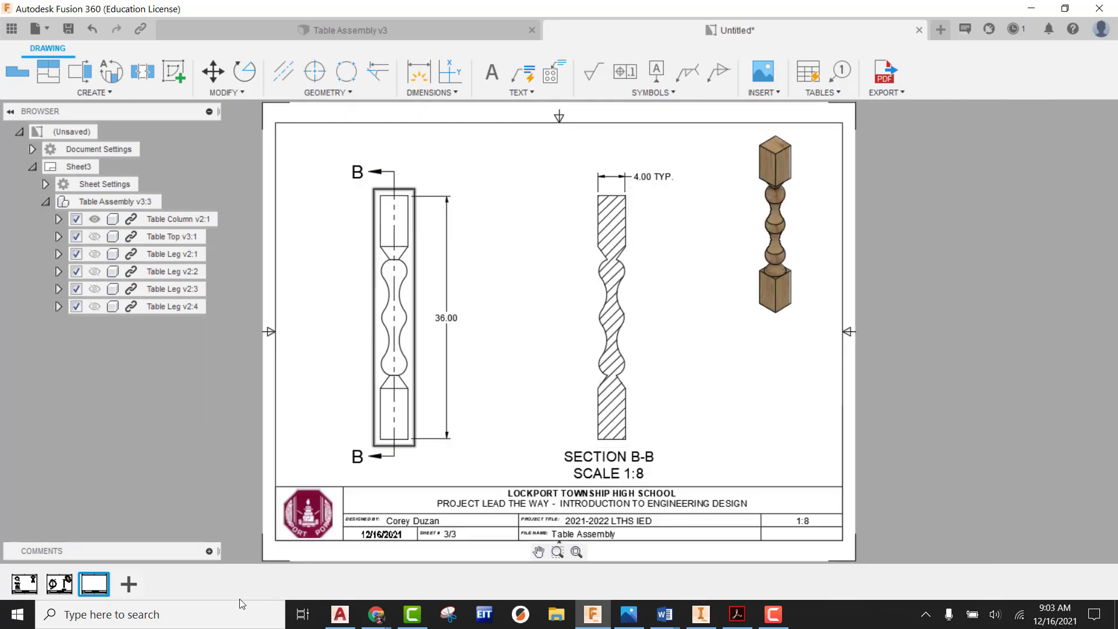
Add a new sheet and place a front base view of the table assembly at 1:2 scale
{"action": "left_click", "coordinate": [129, 584]}
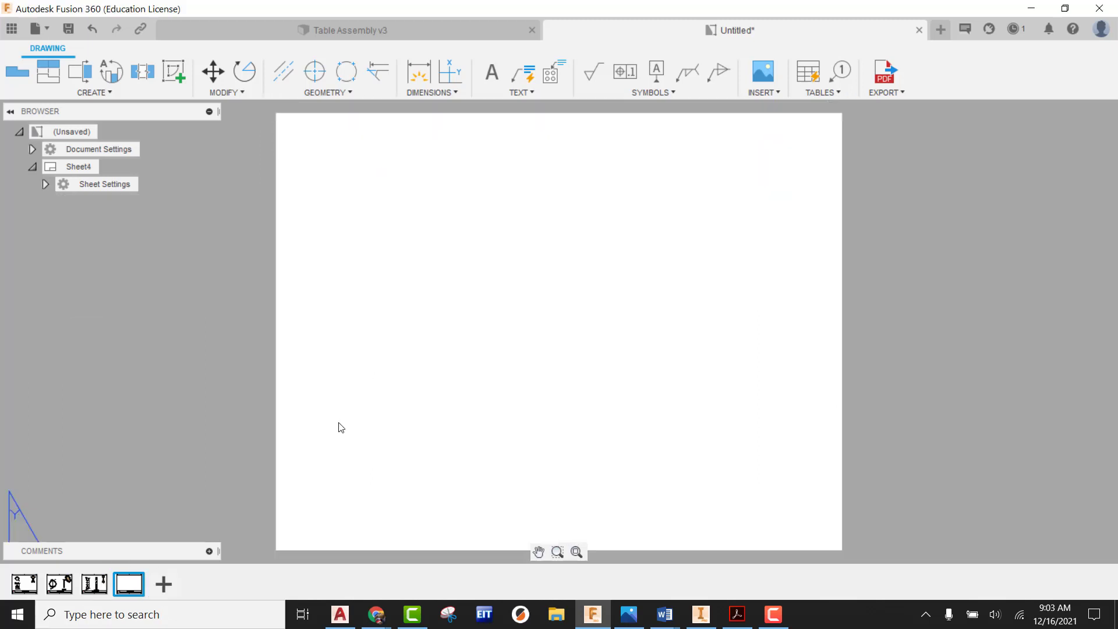
{"action": "left_click", "coordinate": [18, 73]}
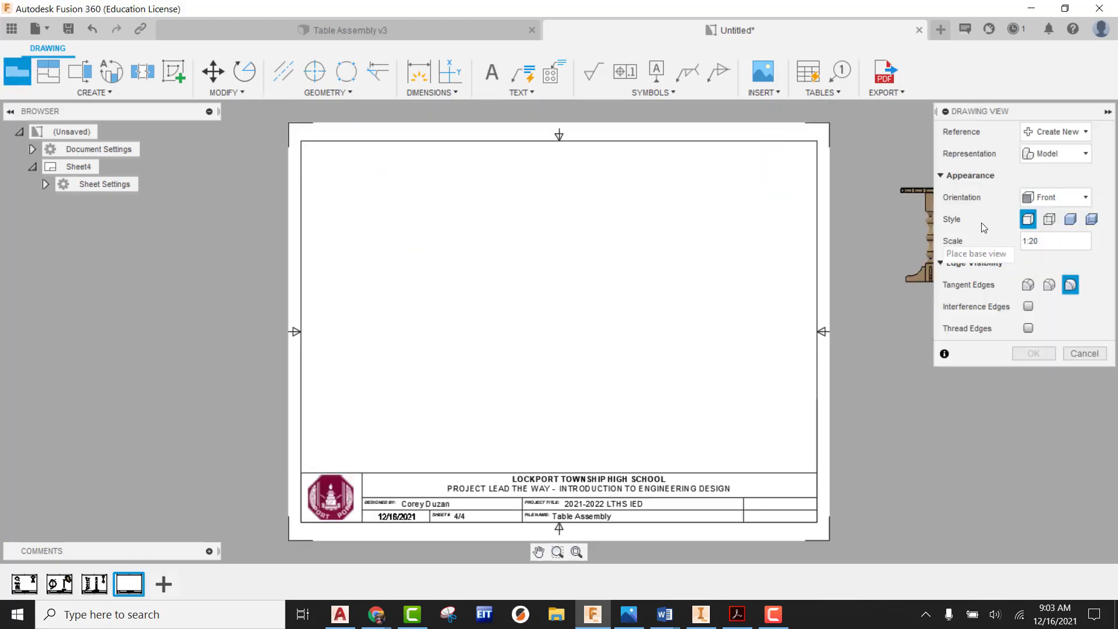
{"action": "left_click", "coordinate": [1086, 240]}
{"action": "left_click", "coordinate": [1046, 106]}
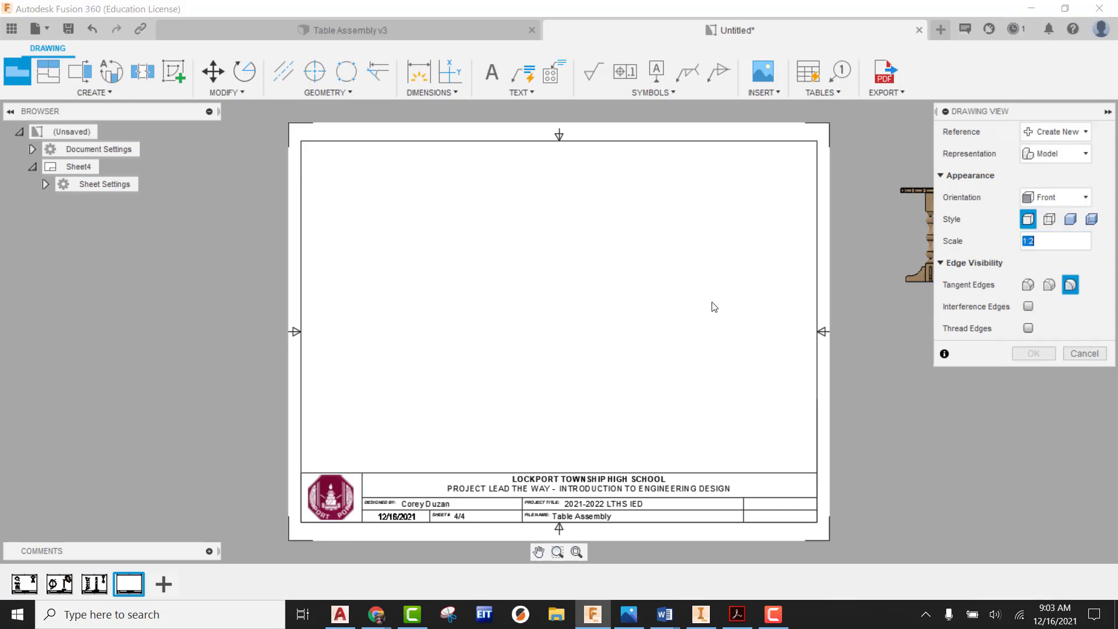
{"action": "scroll", "coordinate": [394, 286], "scroll_direction": "down", "scroll_amount": 5}
{"action": "scroll", "coordinate": [373, 225], "scroll_direction": "up", "scroll_amount": 3}
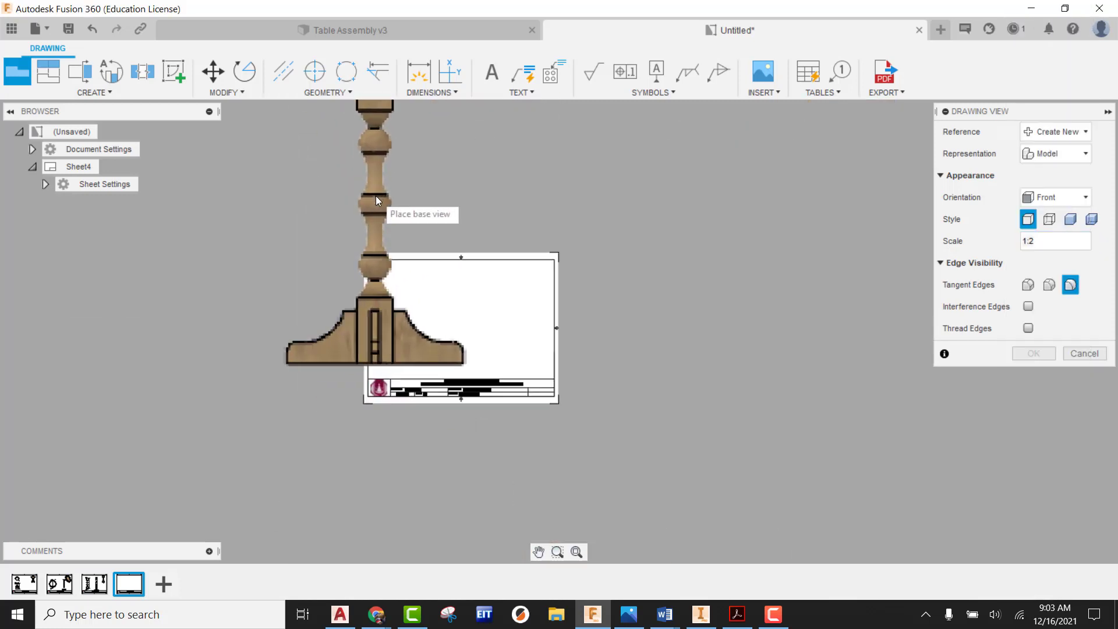
{"action": "left_click", "coordinate": [376, 183]}
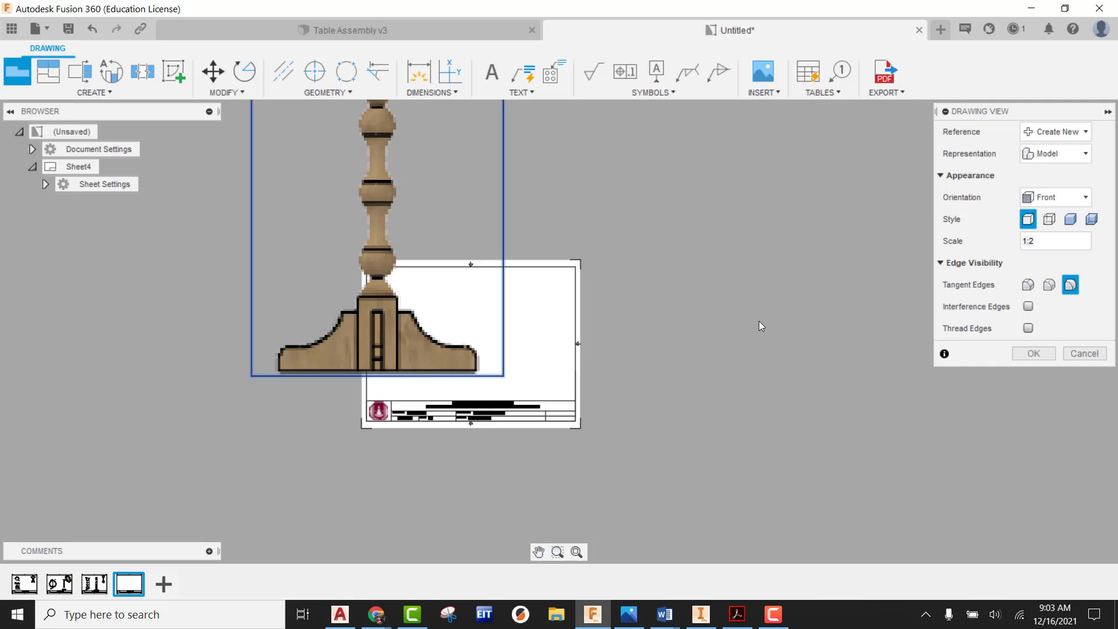
{"action": "left_click", "coordinate": [1035, 351]}
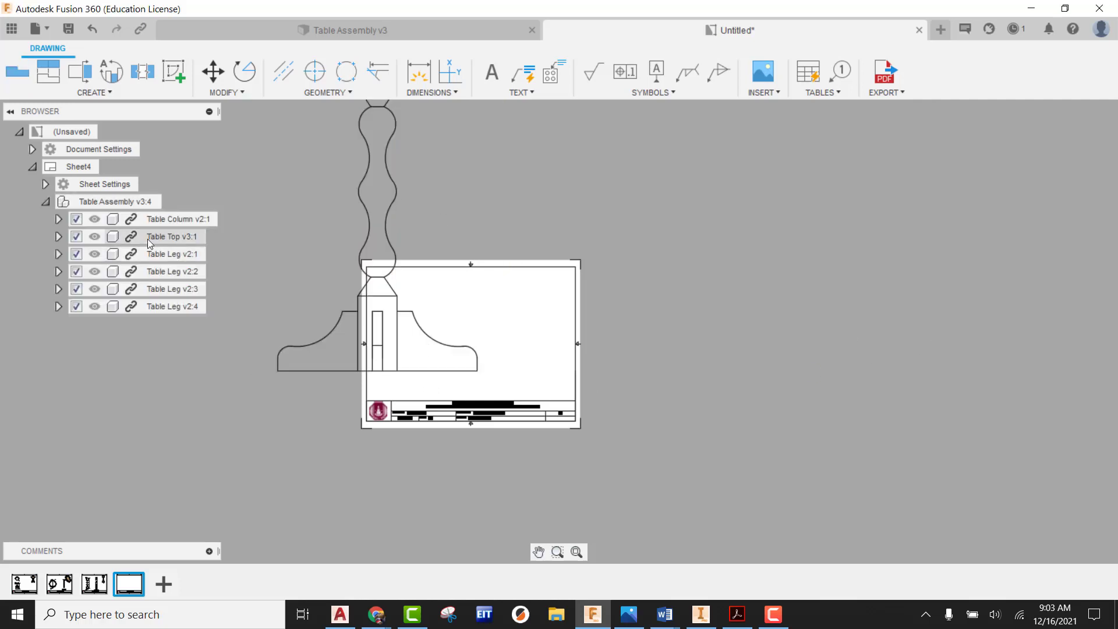
Hide the column, the table top and three of the legs, leaving only Table Leg v2:1 shown in the view
{"action": "left_click", "coordinate": [95, 307]}
{"action": "left_click", "coordinate": [95, 290]}
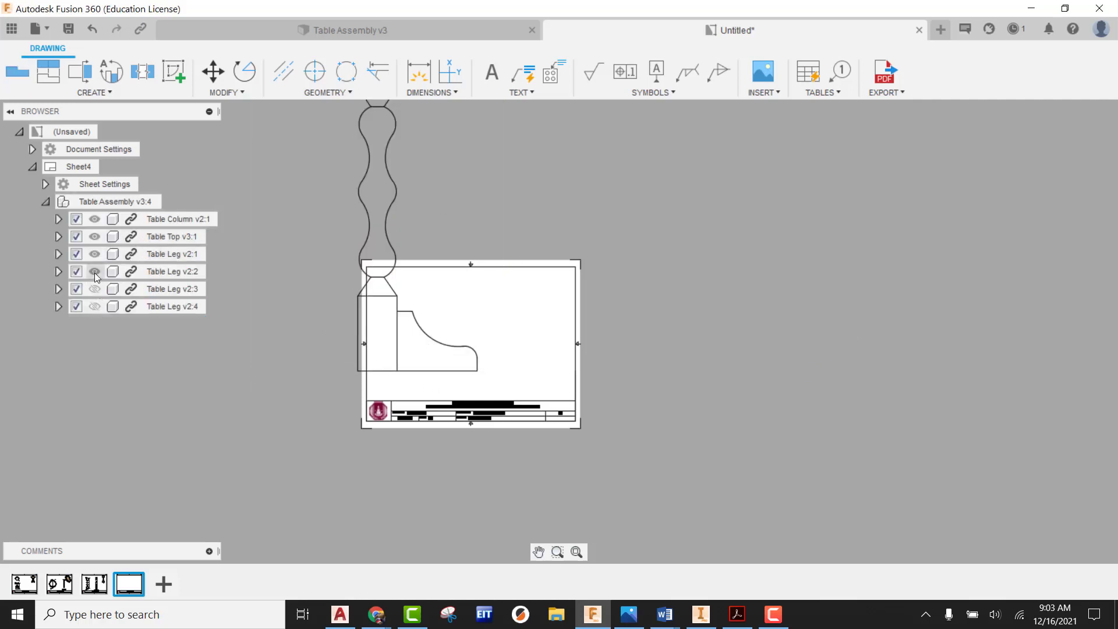
{"action": "left_click", "coordinate": [95, 272]}
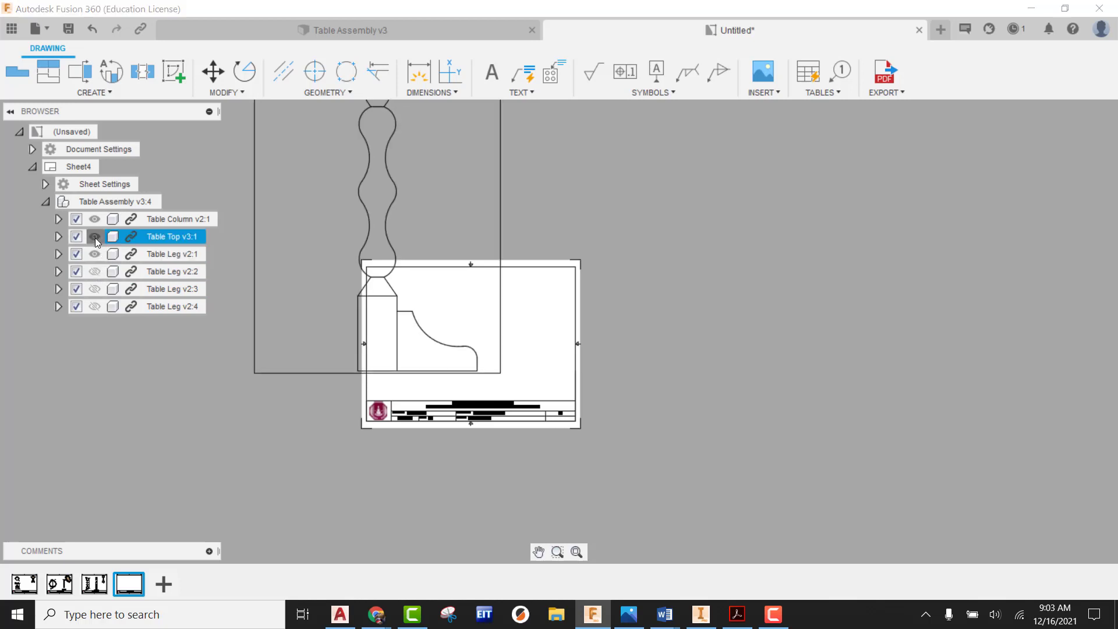
{"action": "left_click", "coordinate": [95, 237]}
{"action": "left_click", "coordinate": [94, 220]}
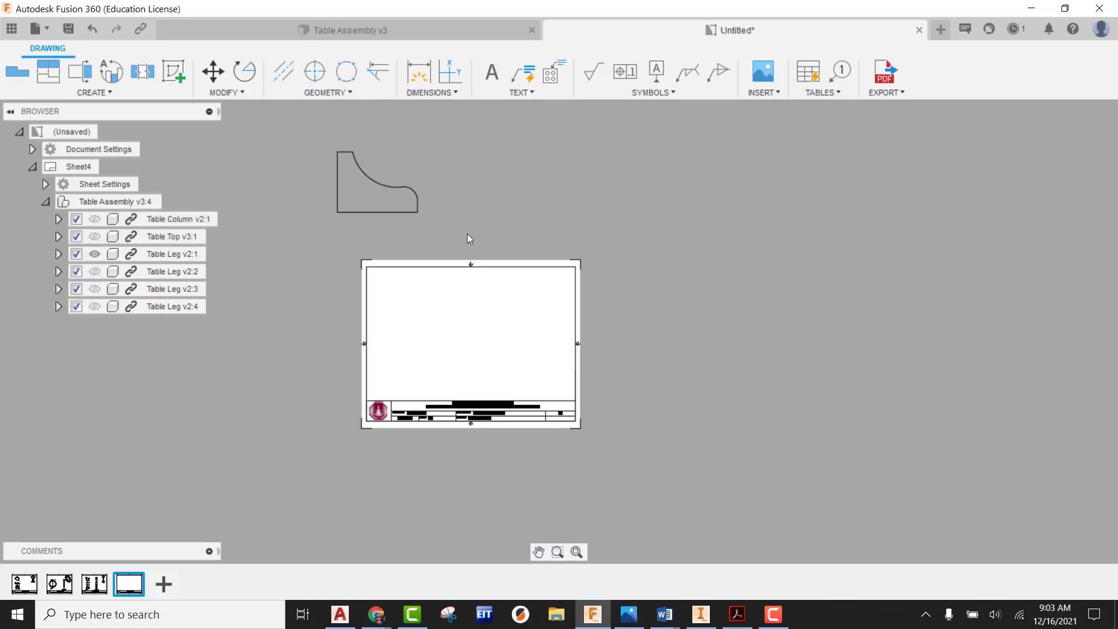
Move the leg's front view inside the sheet border, just above the title block at the lower left
{"action": "left_click", "coordinate": [373, 205]}
{"action": "left_click", "coordinate": [417, 389]}
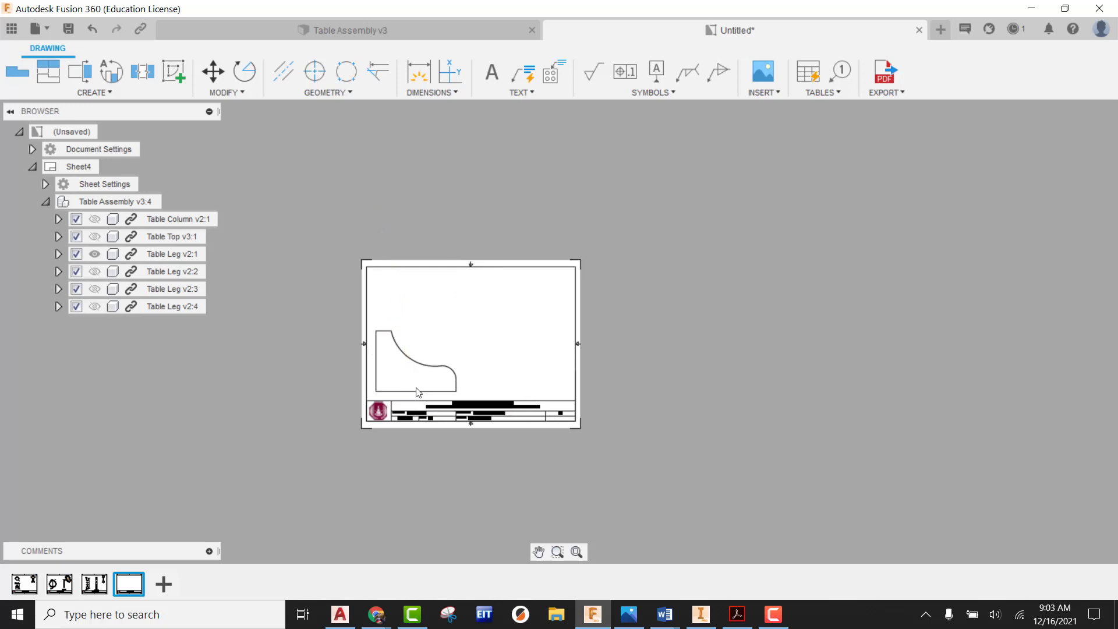
{"action": "scroll", "coordinate": [486, 363], "scroll_direction": "up", "scroll_amount": 3}
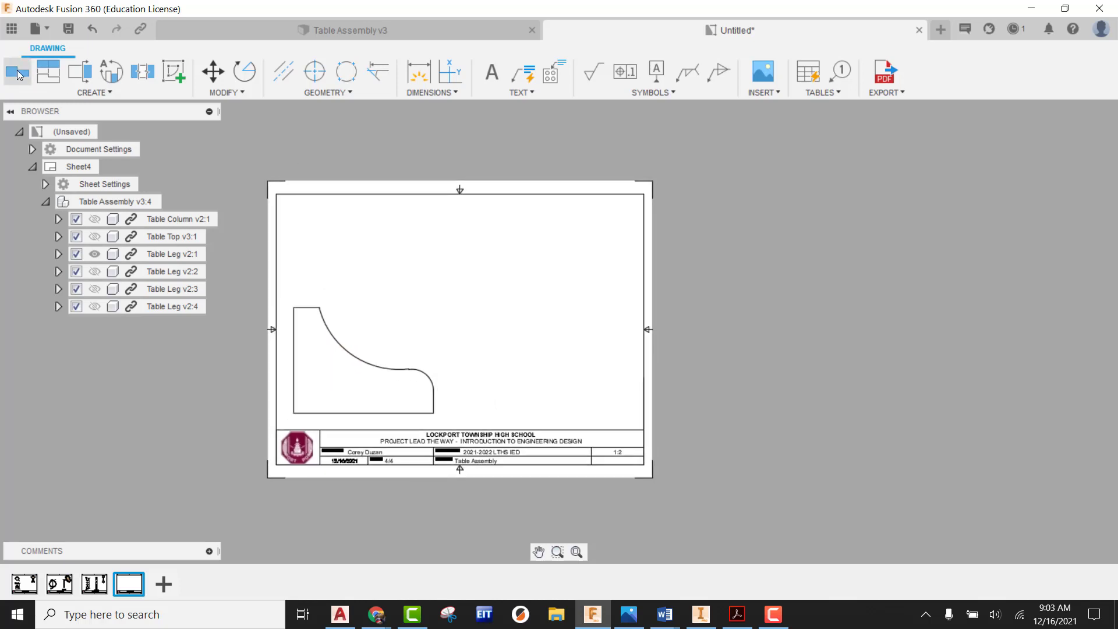
Project a top view above the leg's front view and an isometric view at the sheet's upper right
{"action": "left_click", "coordinate": [387, 352]}
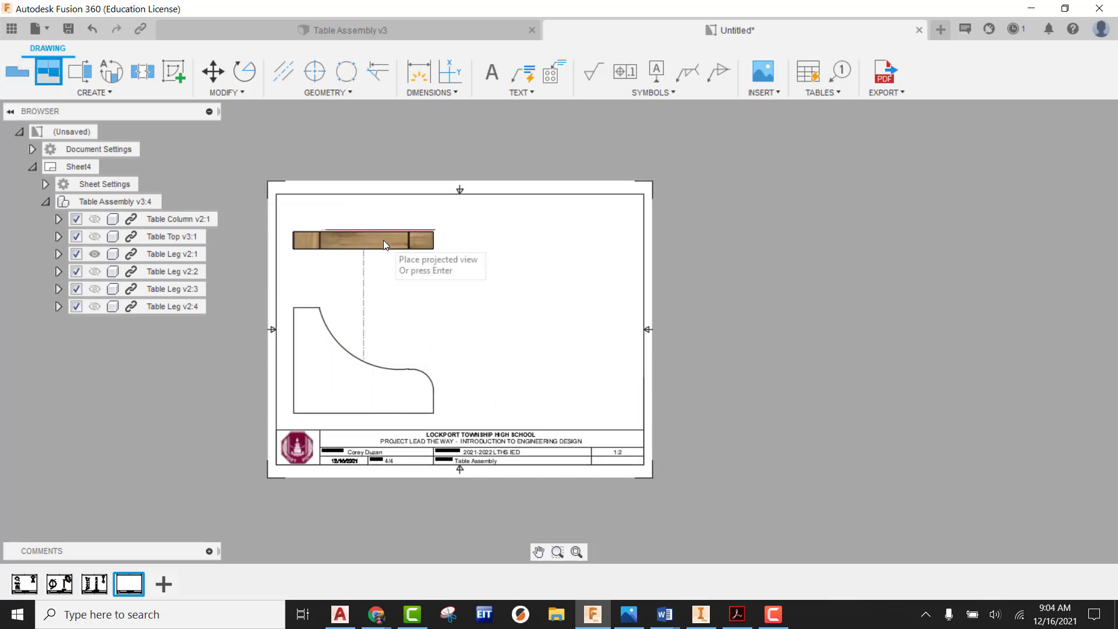
{"action": "left_click", "coordinate": [383, 240]}
{"action": "left_click", "coordinate": [580, 266]}
{"action": "right_click", "coordinate": [564, 234]}
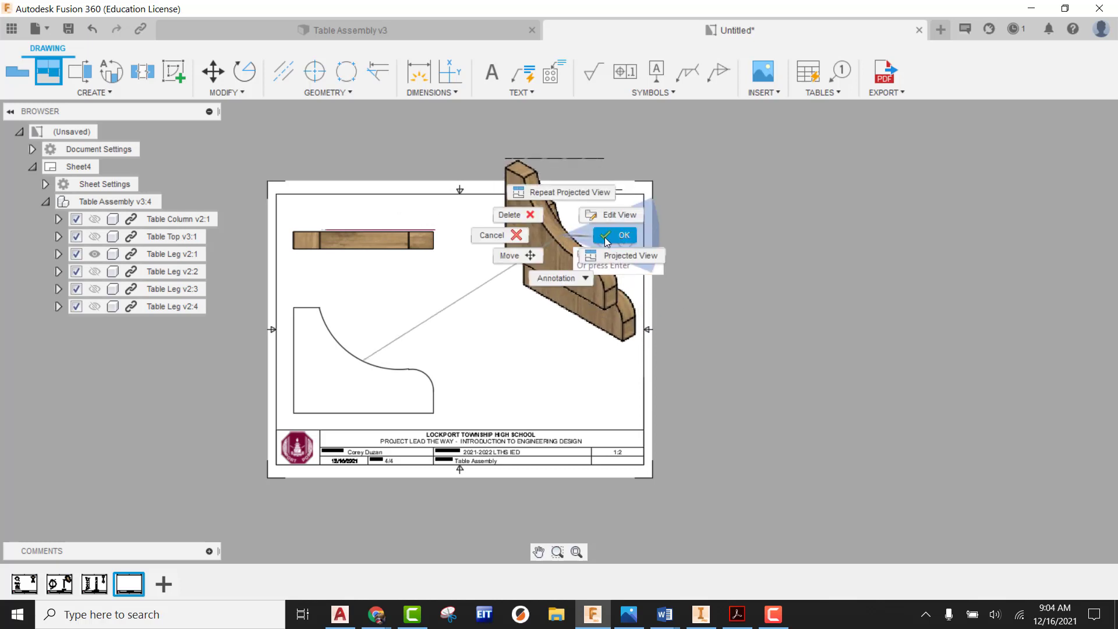
{"action": "left_click", "coordinate": [608, 238]}
Set the leg's isometric view to the shaded style at 1:4 scale and move it slightly toward the sheet's upper right corner
{"action": "double_click", "coordinate": [601, 279]}
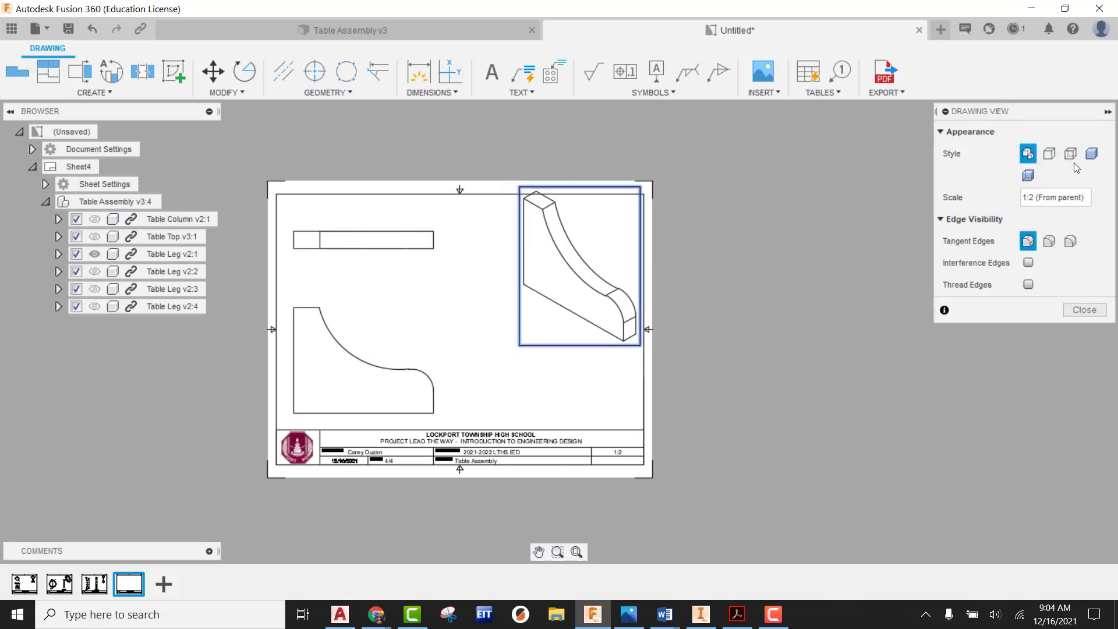
{"action": "left_click", "coordinate": [1092, 153]}
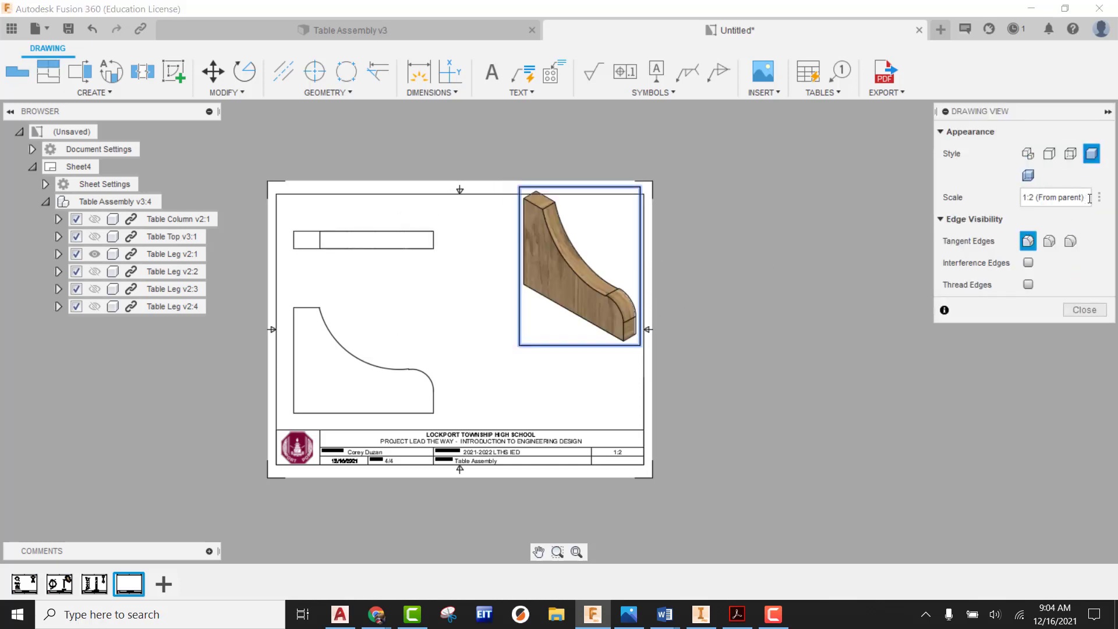
{"action": "left_click", "coordinate": [1078, 198]}
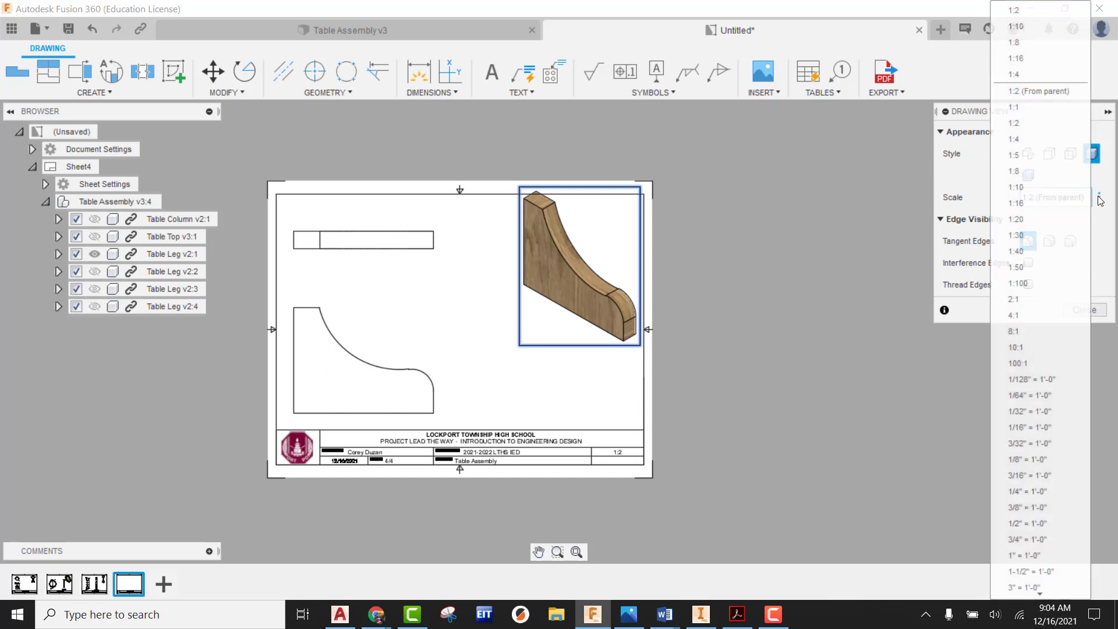
{"action": "left_click", "coordinate": [1028, 139]}
{"action": "left_click", "coordinate": [1085, 311]}
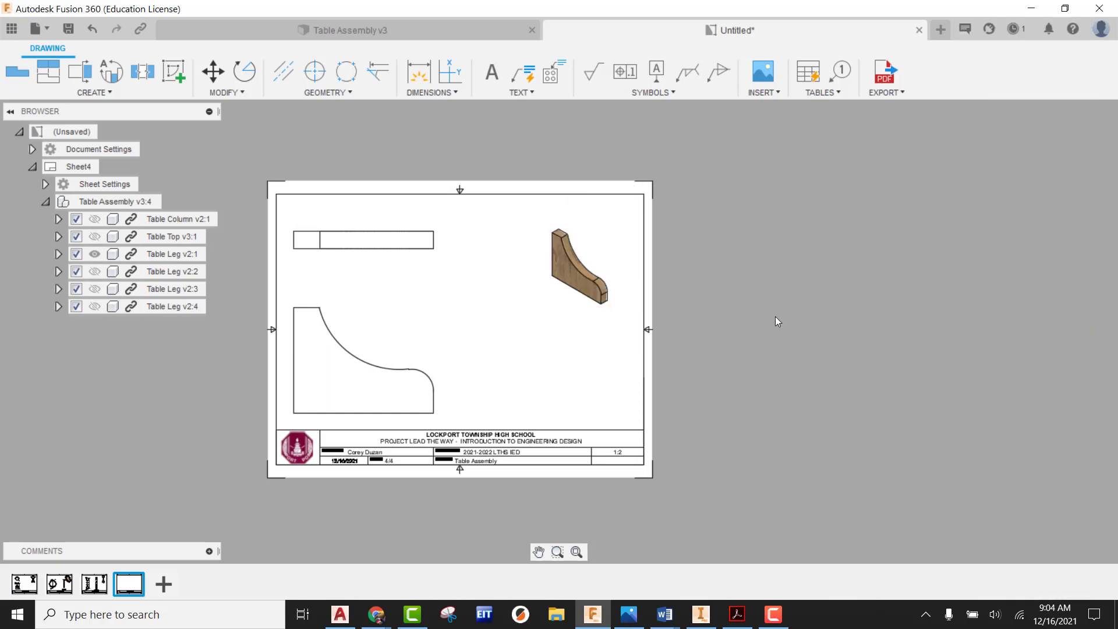
{"action": "left_click_drag", "start_coordinate": [604, 244], "coordinate": [616, 232]}
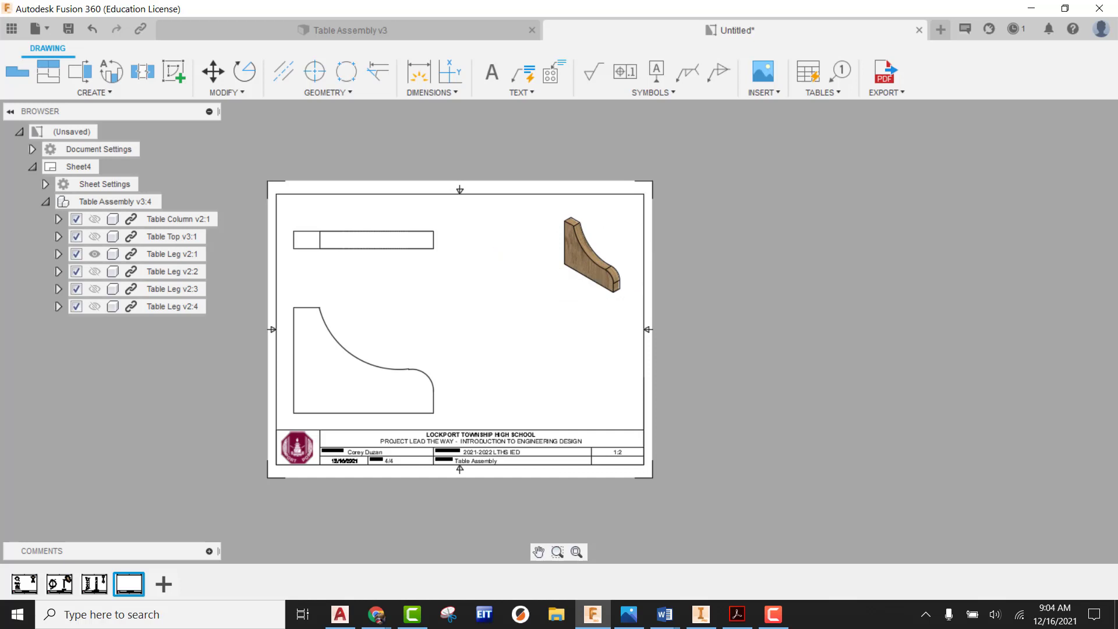
Dimension the leg's overall length on the front view, placing the dimension above it
{"action": "middle_click_drag", "start_coordinate": [495, 251], "coordinate": [593, 216]}
{"action": "left_click", "coordinate": [418, 71]}
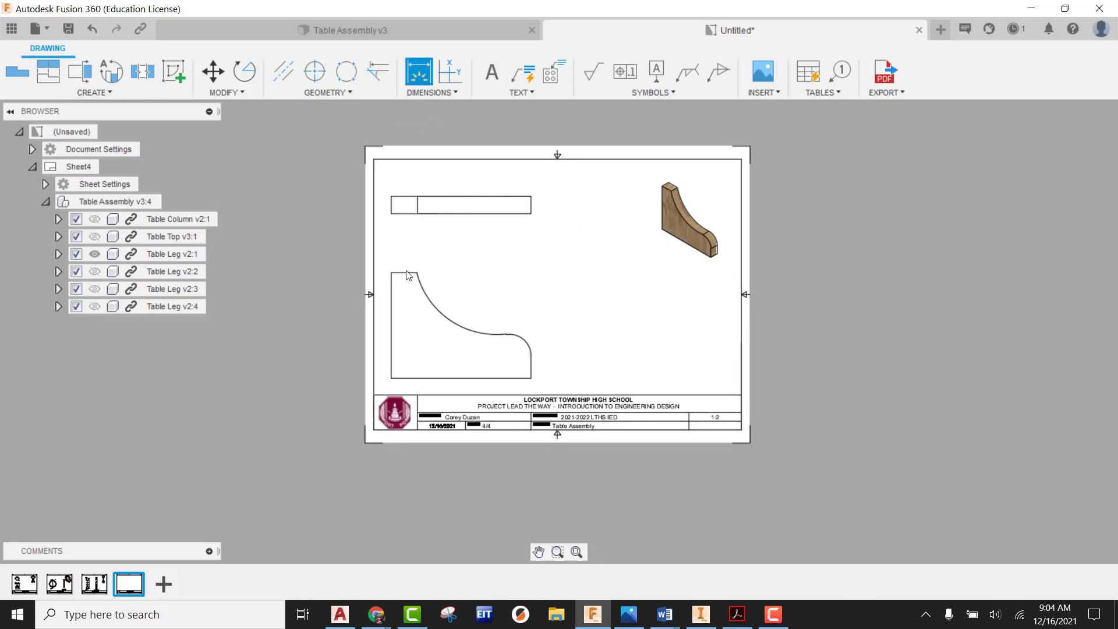
{"action": "left_click", "coordinate": [392, 272]}
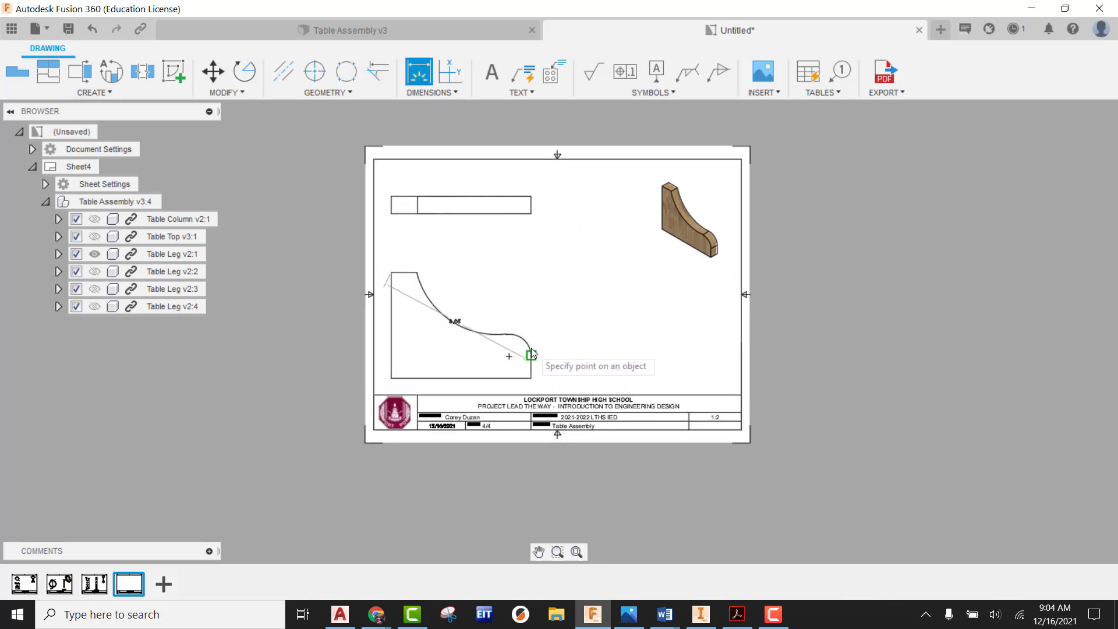
{"action": "left_click", "coordinate": [531, 354]}
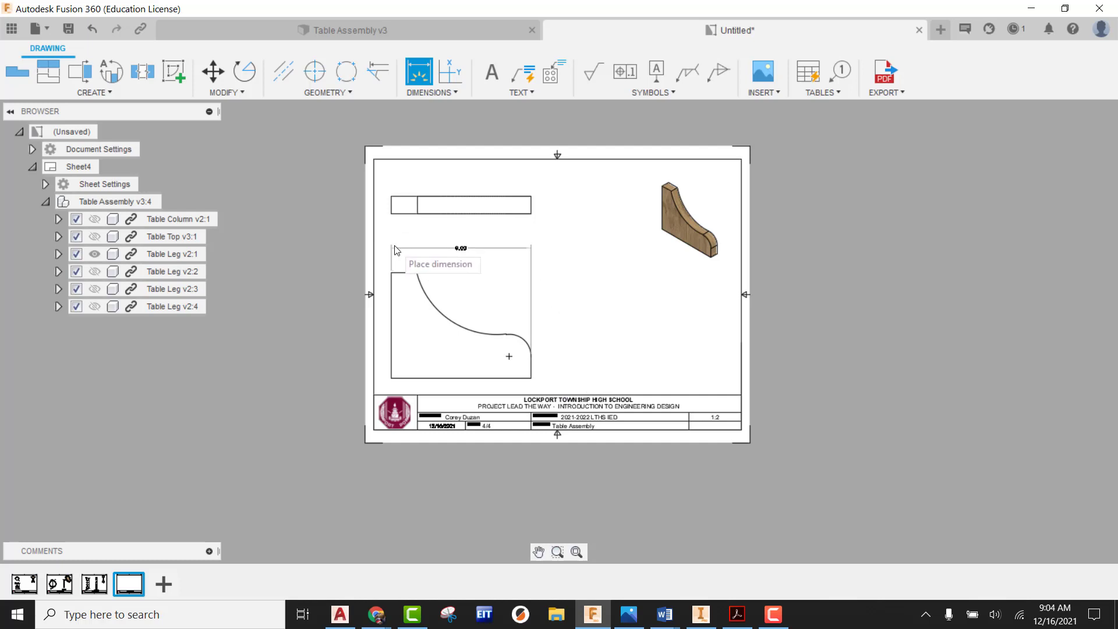
{"action": "left_click", "coordinate": [394, 250]}
Dimension the leg's overall height on the front view, placing the dimension to its right
{"action": "left_click", "coordinate": [417, 272]}
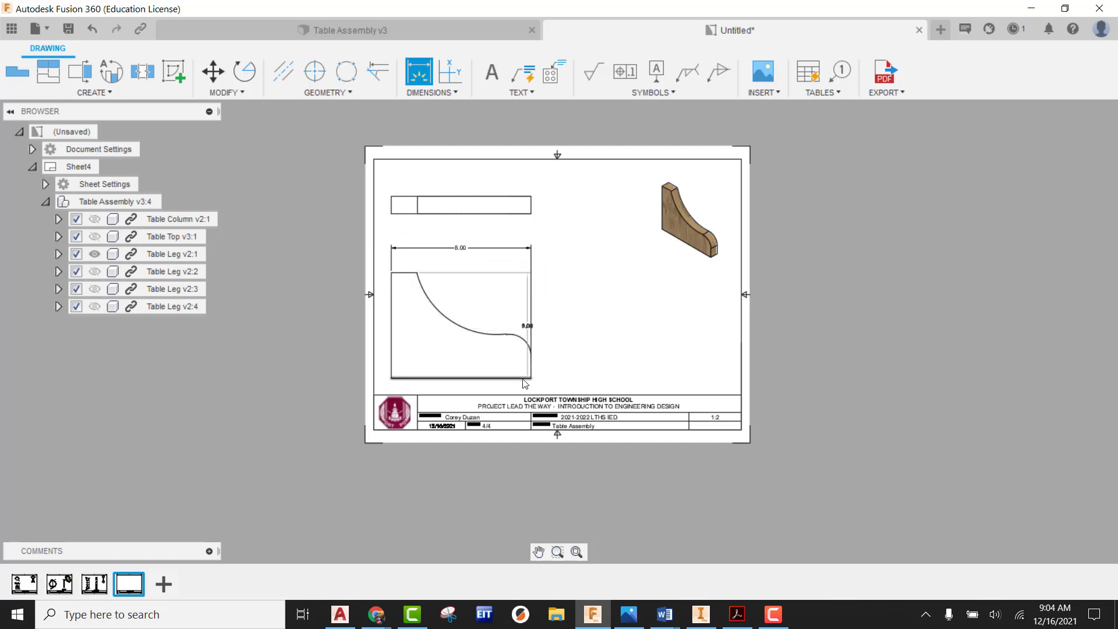
{"action": "left_click", "coordinate": [531, 378]}
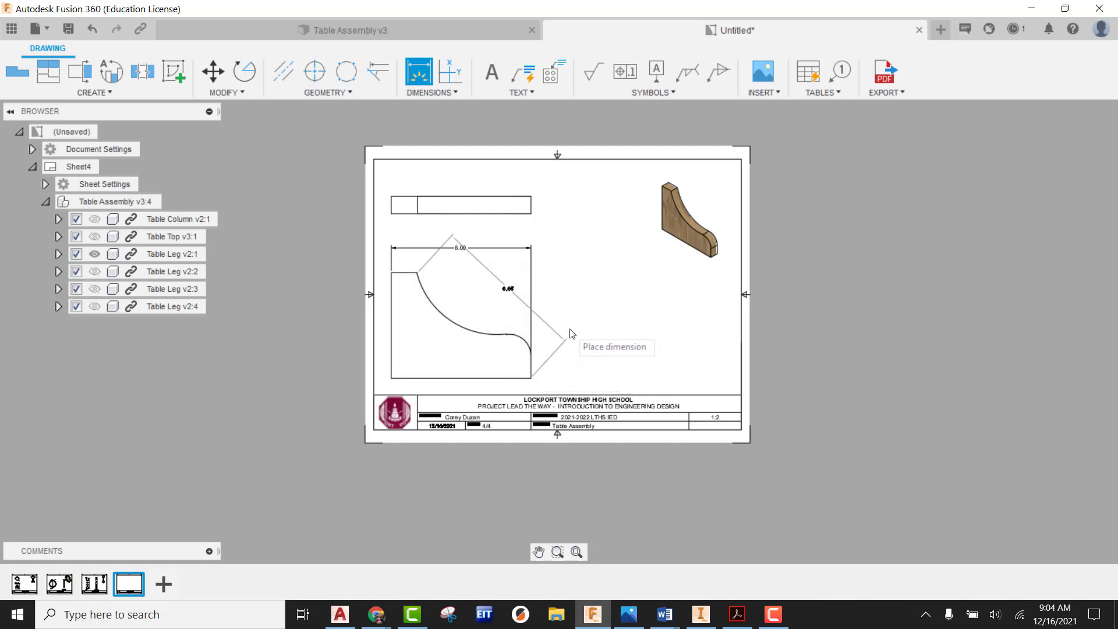
{"action": "left_click", "coordinate": [571, 362]}
Dimension the leg's thickness along the right edge of the top view, placing the dimension beside it
{"action": "scroll", "coordinate": [542, 207], "scroll_direction": "up", "scroll_amount": 3}
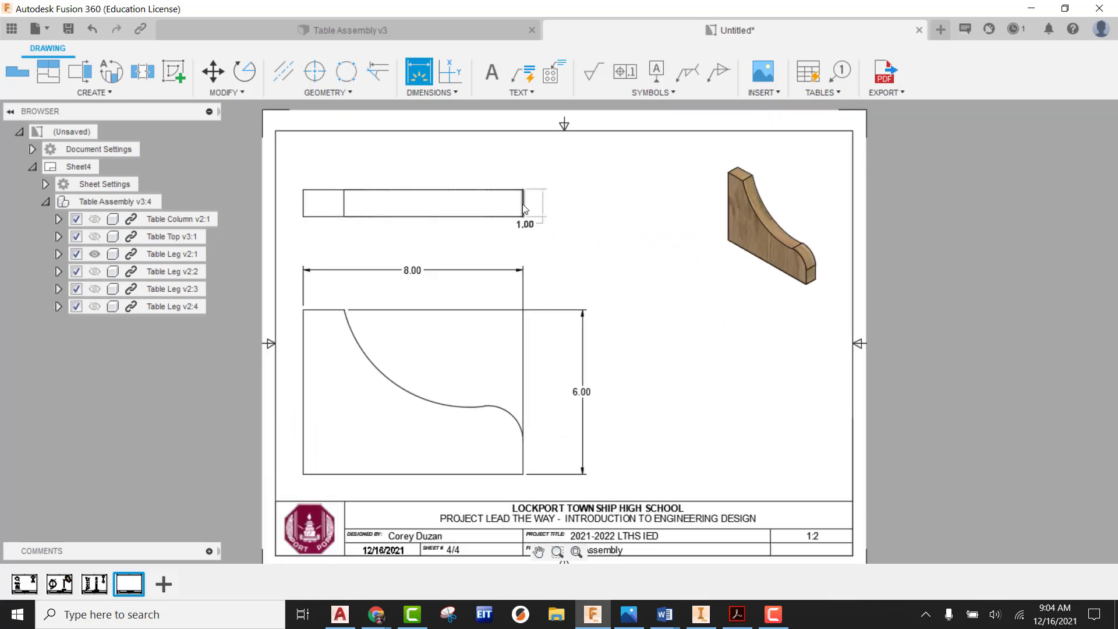
{"action": "scroll", "coordinate": [522, 204], "scroll_direction": "up", "scroll_amount": 2}
{"action": "left_click", "coordinate": [523, 205]}
{"action": "left_click", "coordinate": [572, 222]}
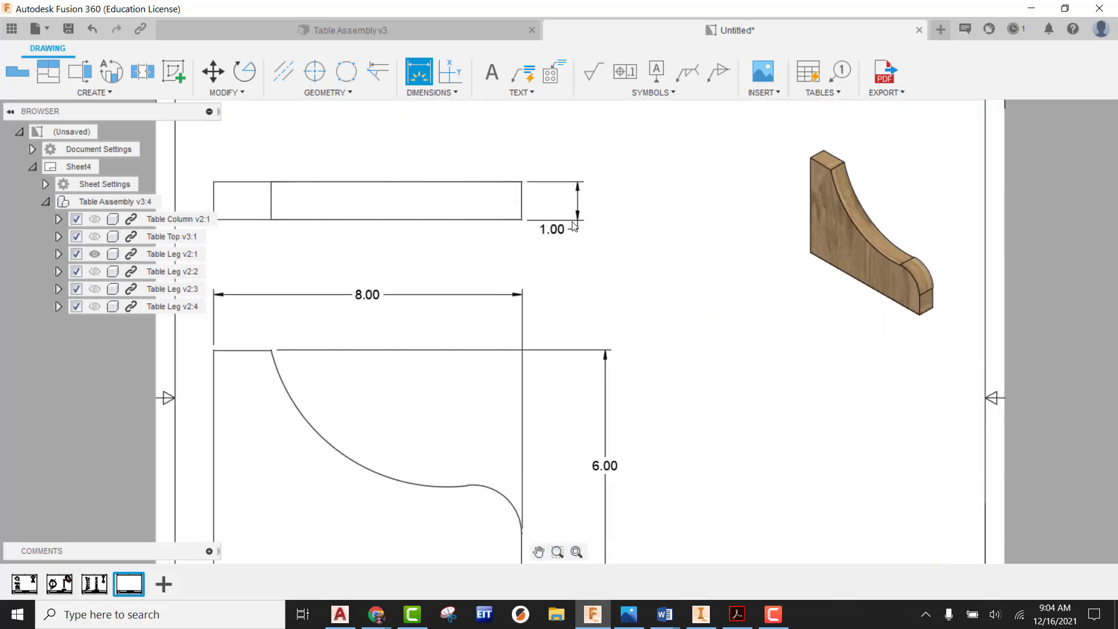
{"action": "right_click", "coordinate": [607, 237]}
{"action": "left_click", "coordinate": [662, 239]}
{"action": "scroll", "coordinate": [658, 260], "scroll_direction": "down", "scroll_amount": 4}
{"action": "middle_click", "coordinate": [659, 262]}
{"action": "middle_click", "coordinate": [659, 262]}
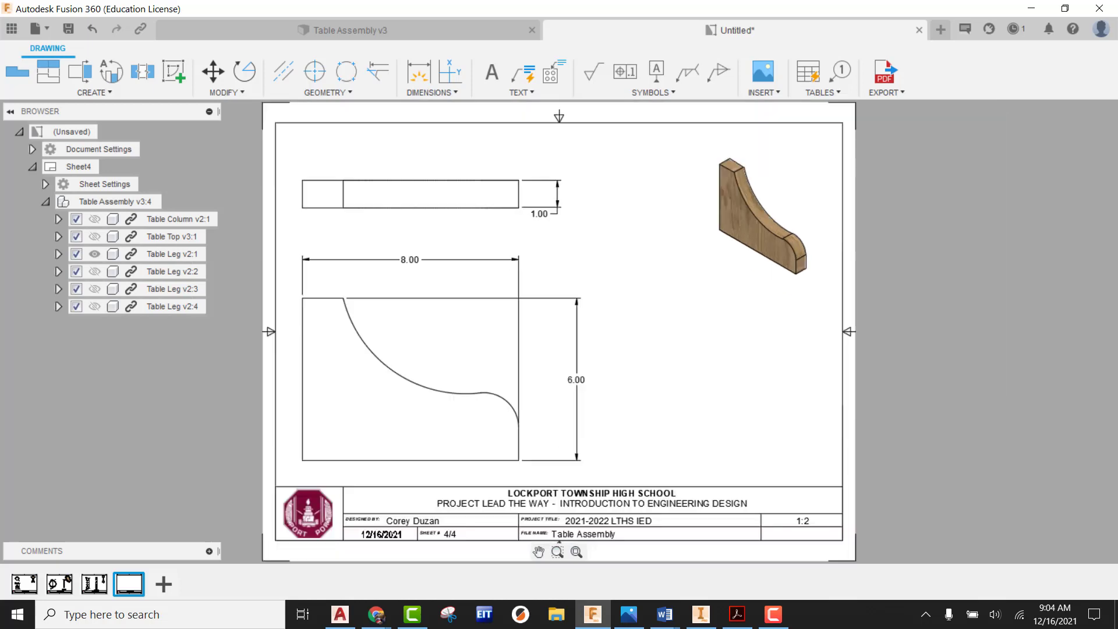
Look back through the column, tabletop and assembly sheets of the drawing set
{"action": "left_click", "coordinate": [96, 587]}
{"action": "left_click", "coordinate": [69, 588]}
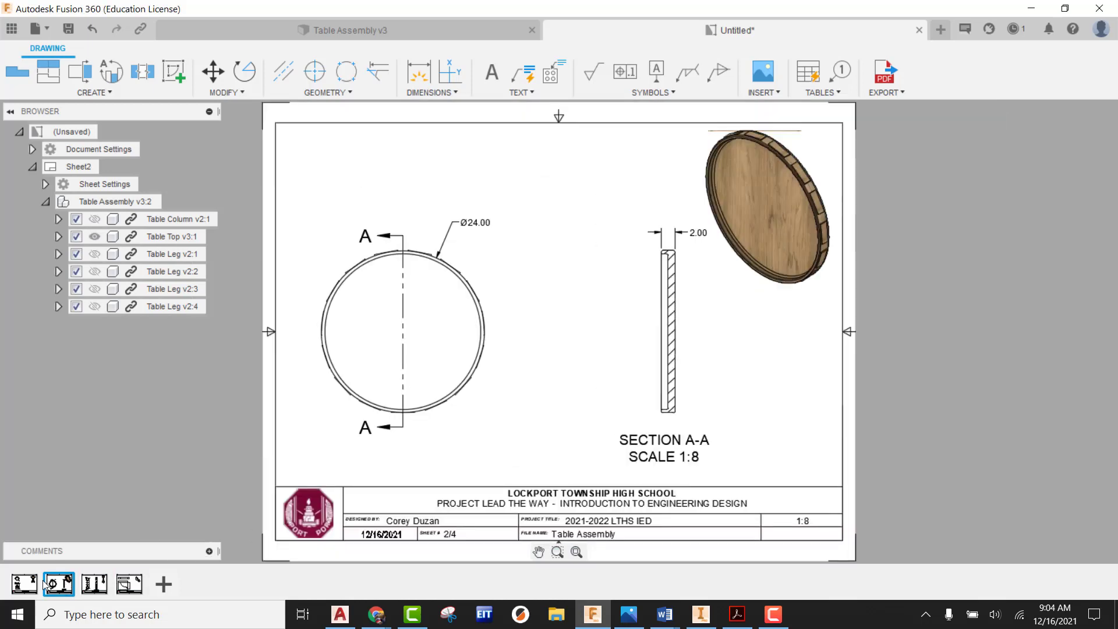
{"action": "left_click", "coordinate": [24, 584]}
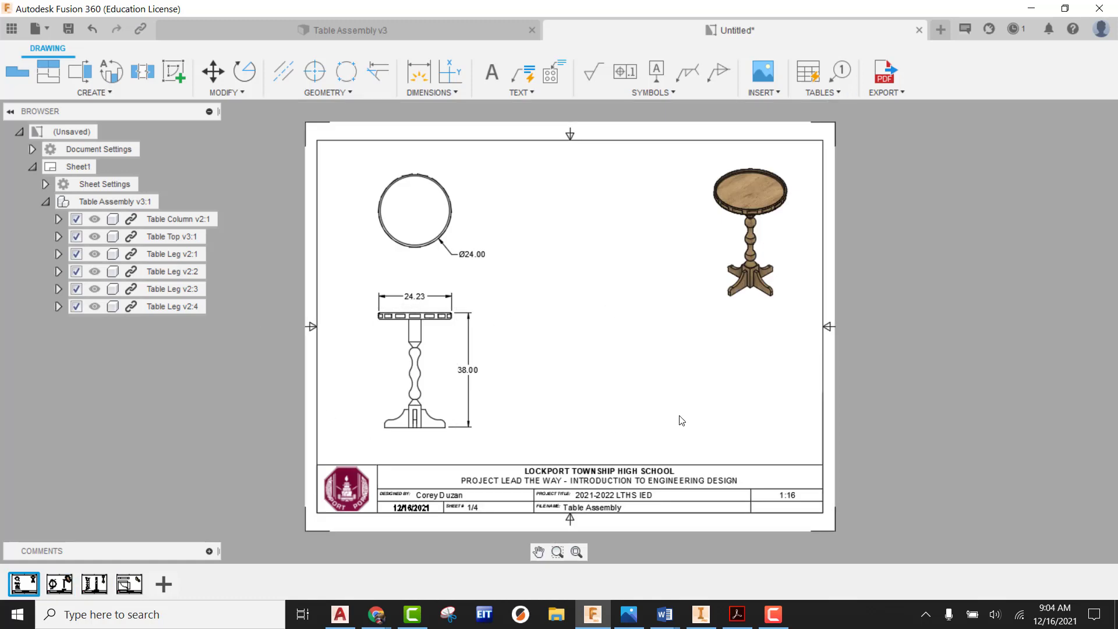
{"action": "left_click", "coordinate": [886, 93]}
{"action": "left_click", "coordinate": [911, 110]}
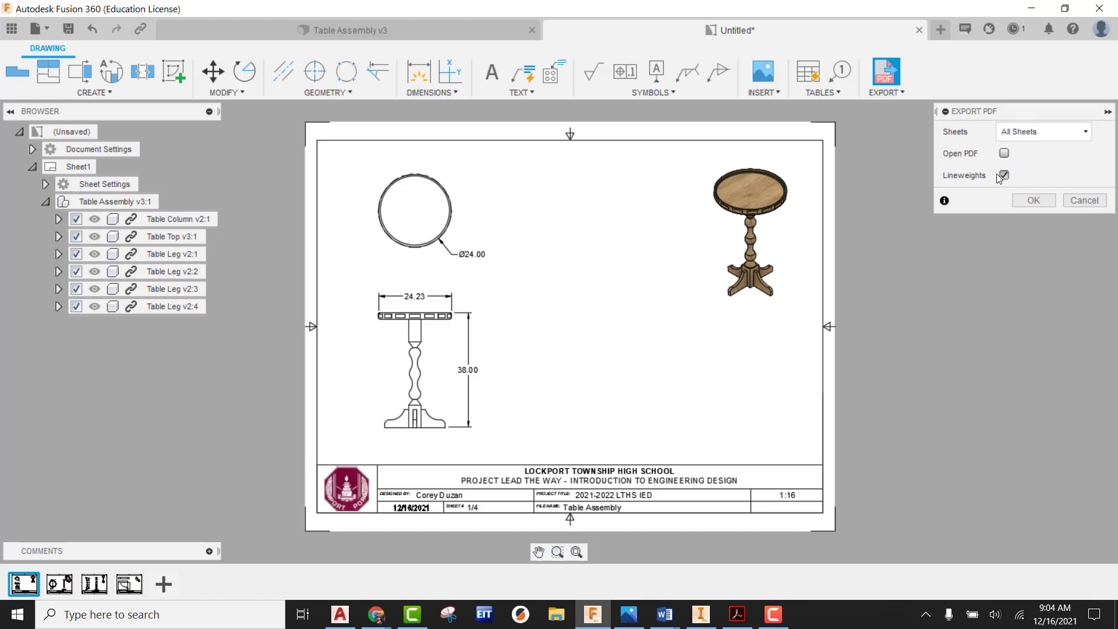
{"action": "left_click", "coordinate": [1036, 202]}
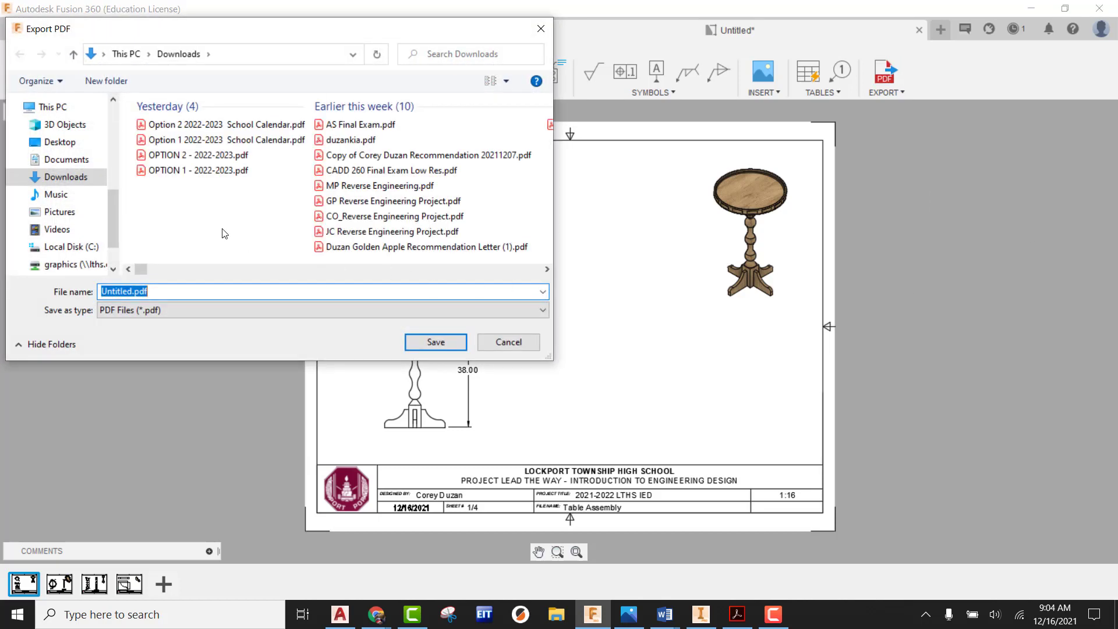
{"action": "key", "text": "Escape"}
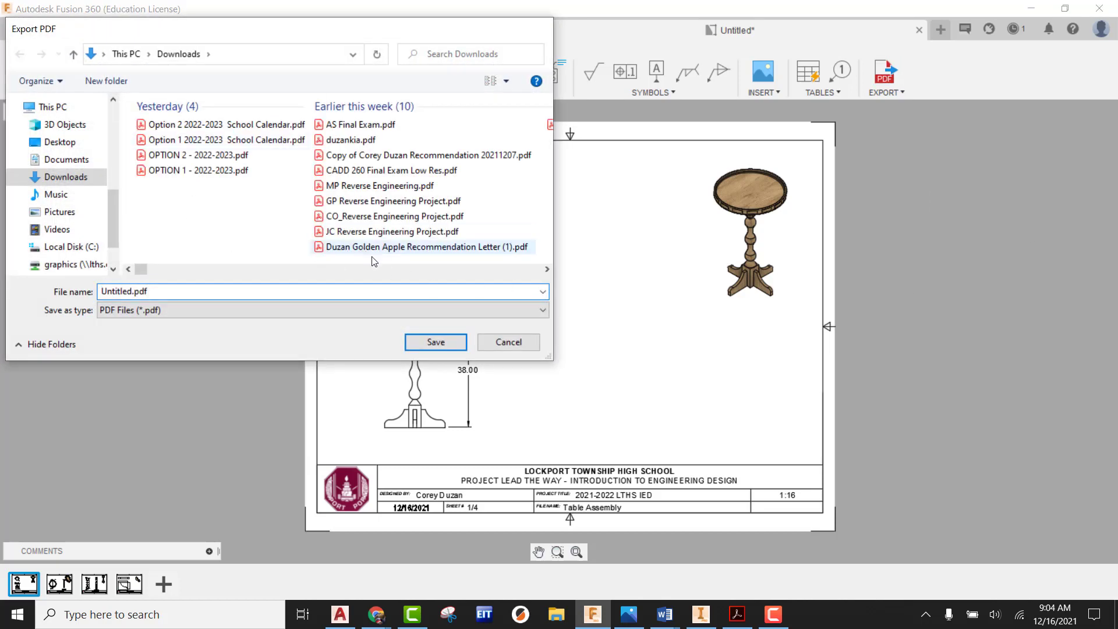
Save the drawing as Table Assembly Drawing and export all sheets to Downloads as Table Assembly Drawing v0.pdf
{"action": "left_click", "coordinate": [68, 28]}
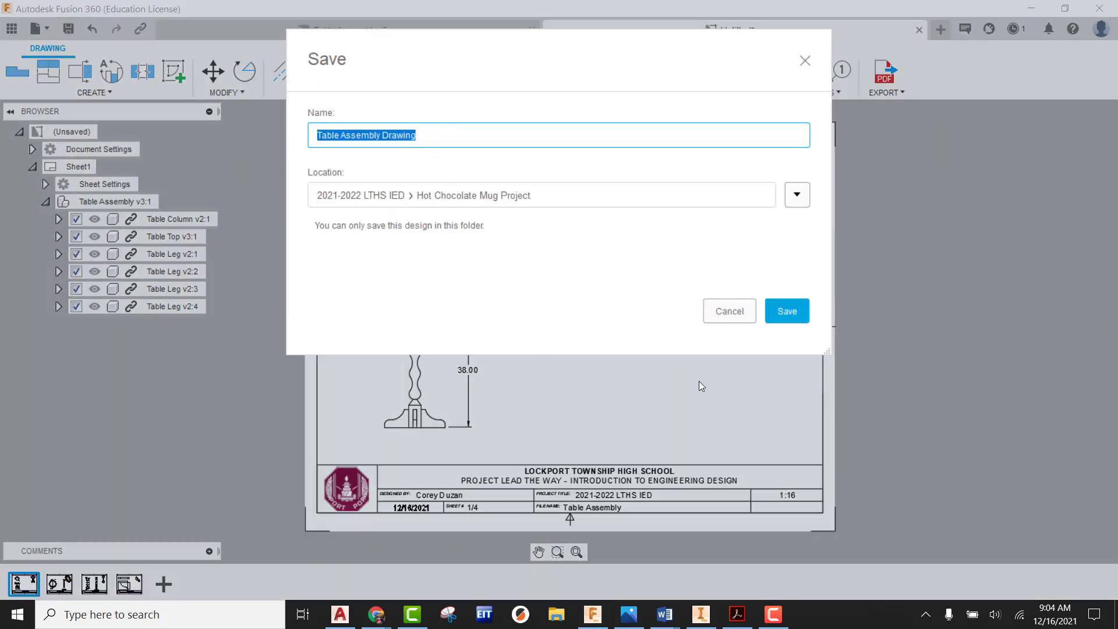
{"action": "left_click", "coordinate": [788, 312]}
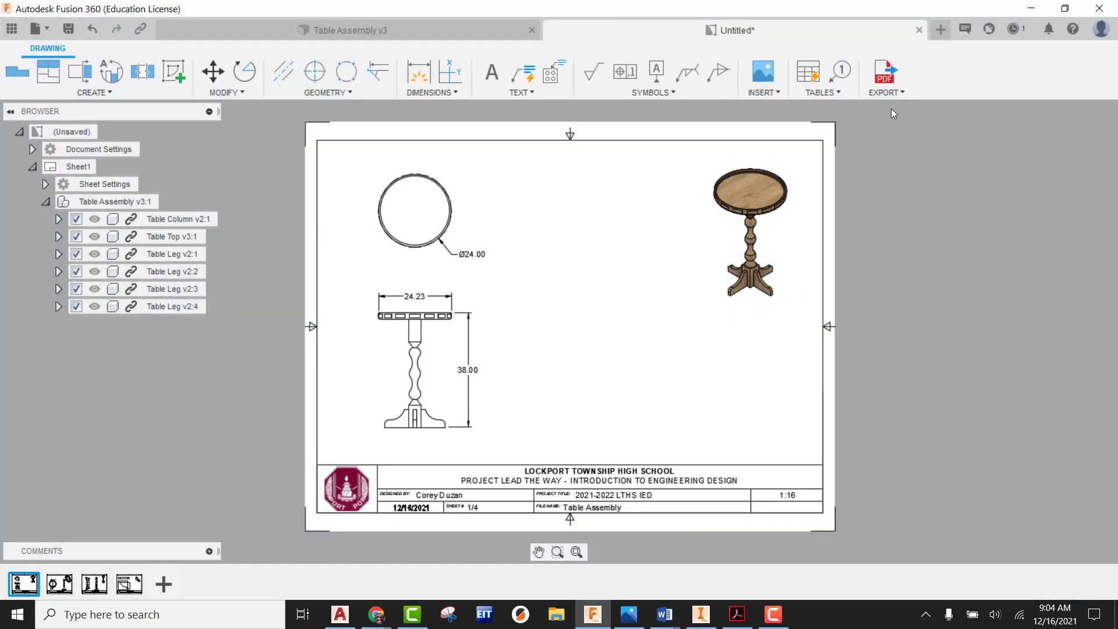
{"action": "left_click", "coordinate": [888, 86]}
{"action": "left_click", "coordinate": [1032, 200]}
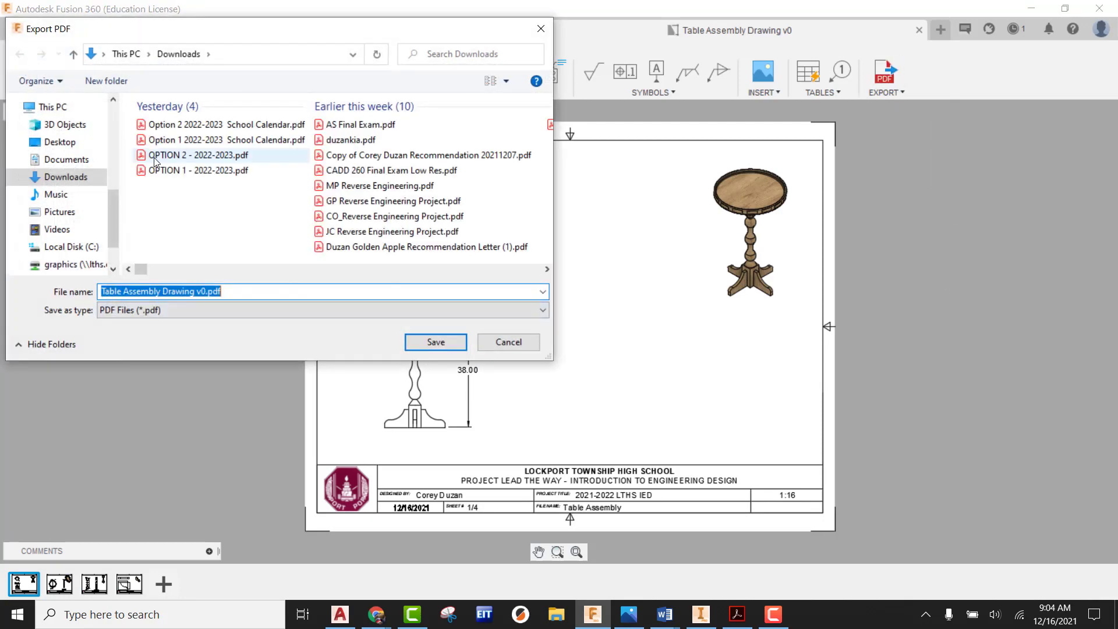
{"action": "left_click", "coordinate": [435, 343]}
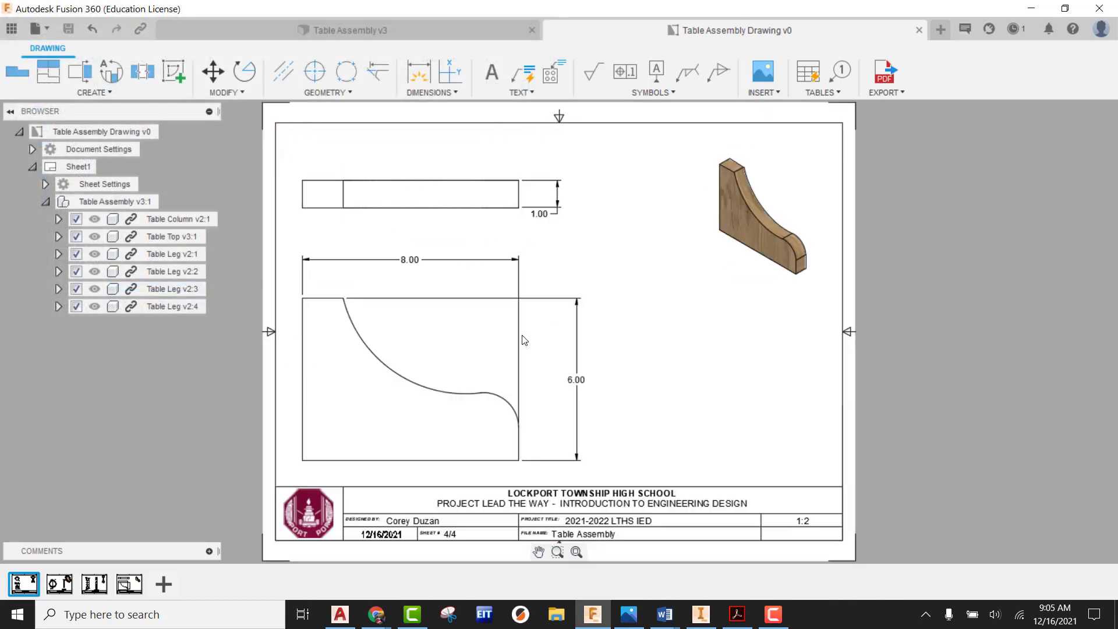